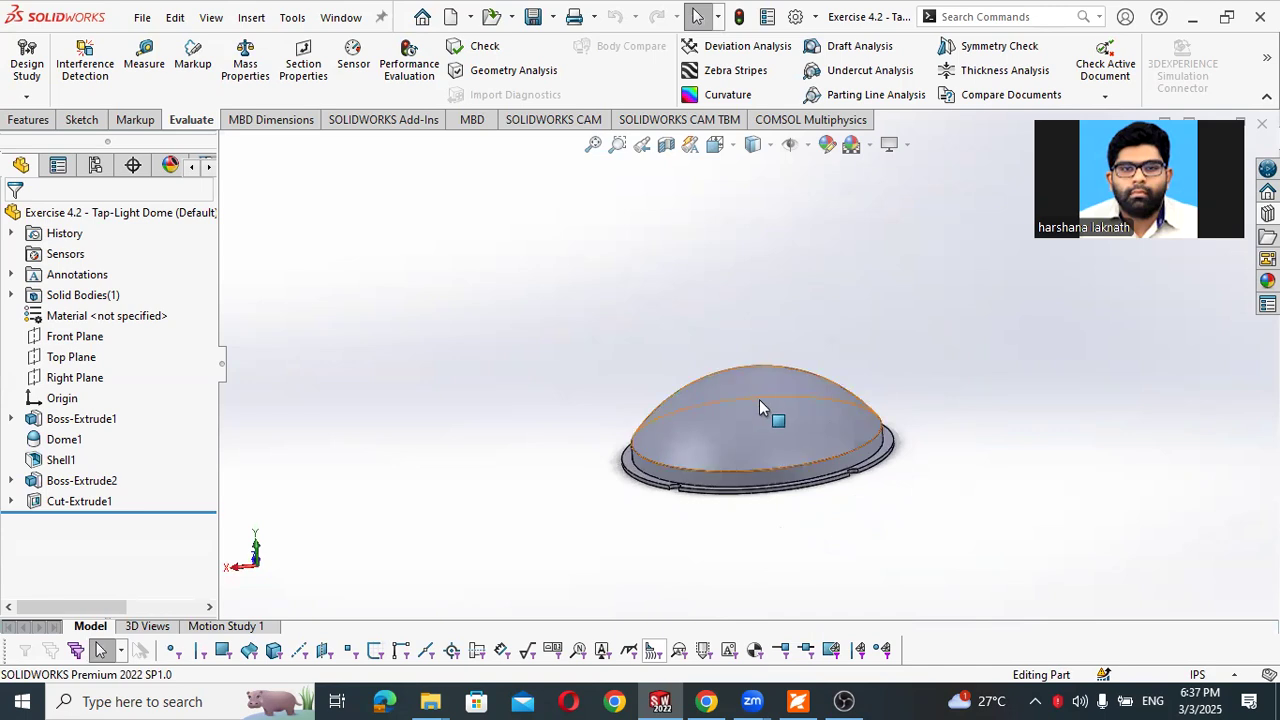
- Close the open Tap-Light Dome part and create a new part document
{"action": "middle_click_drag", "start_coordinate": [641, 344], "coordinate": [652, 418]}
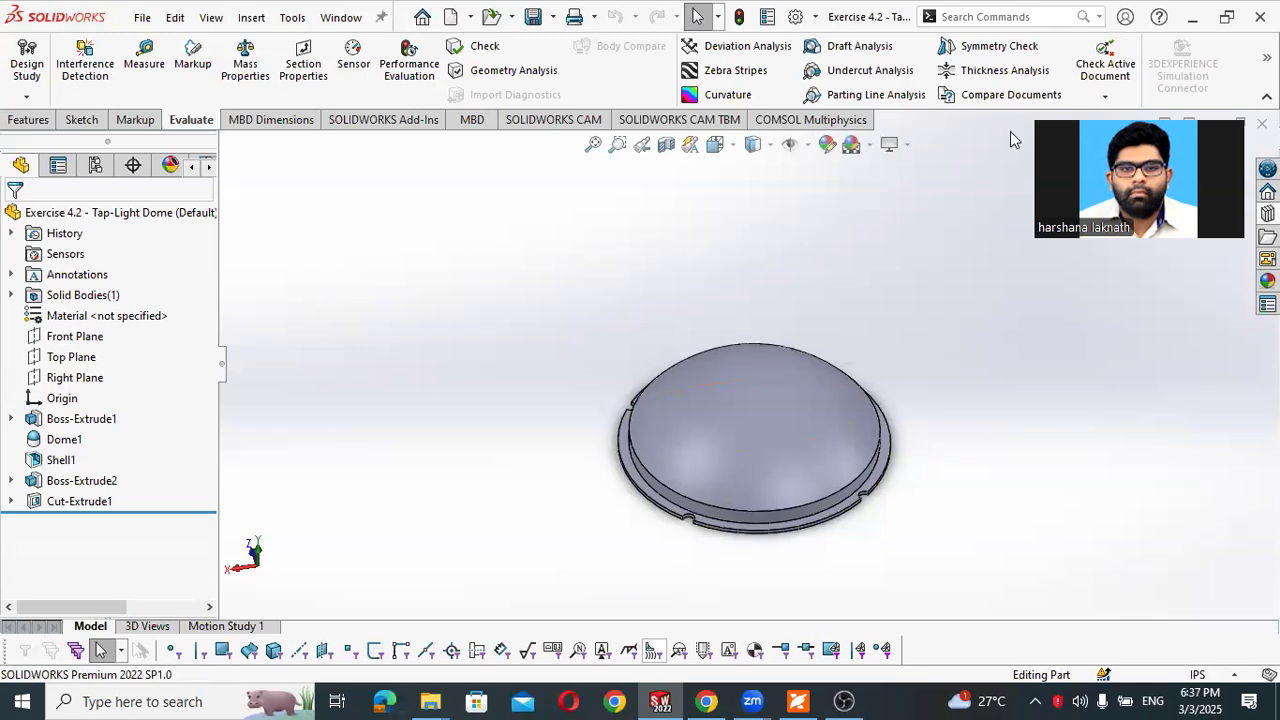
{"action": "left_click", "coordinate": [1262, 124]}
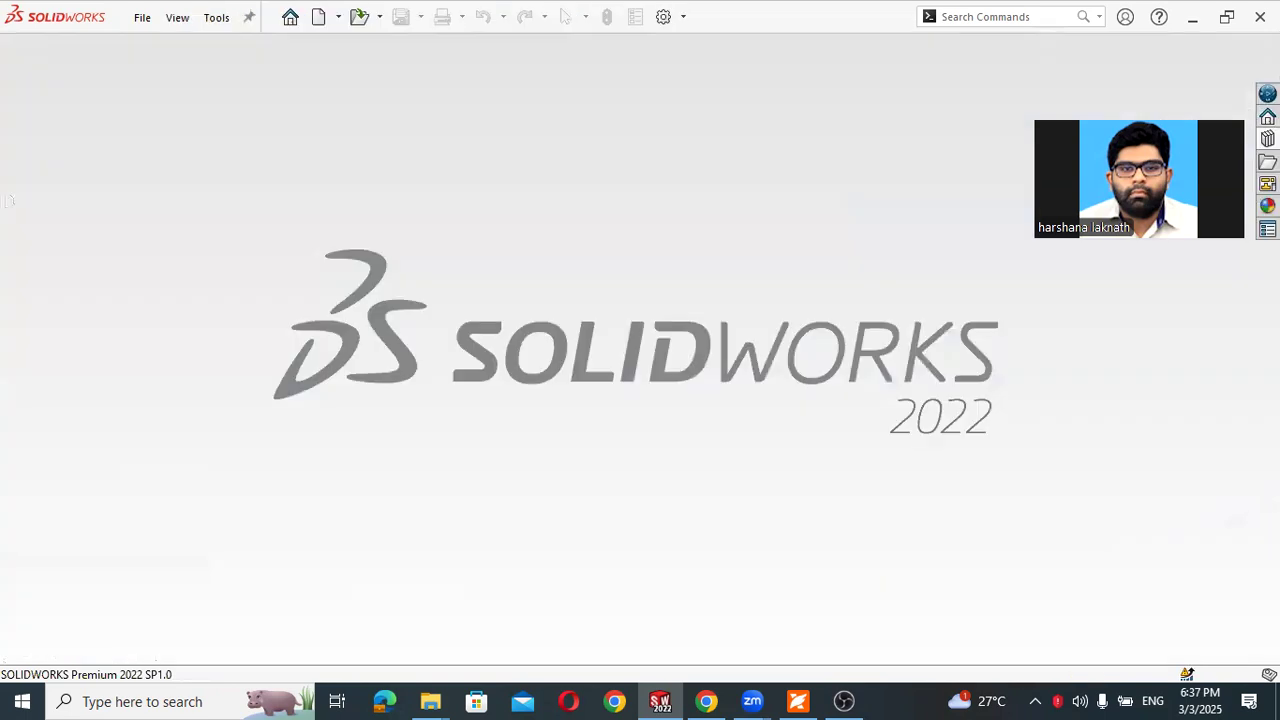
{"action": "left_click", "coordinate": [142, 18]}
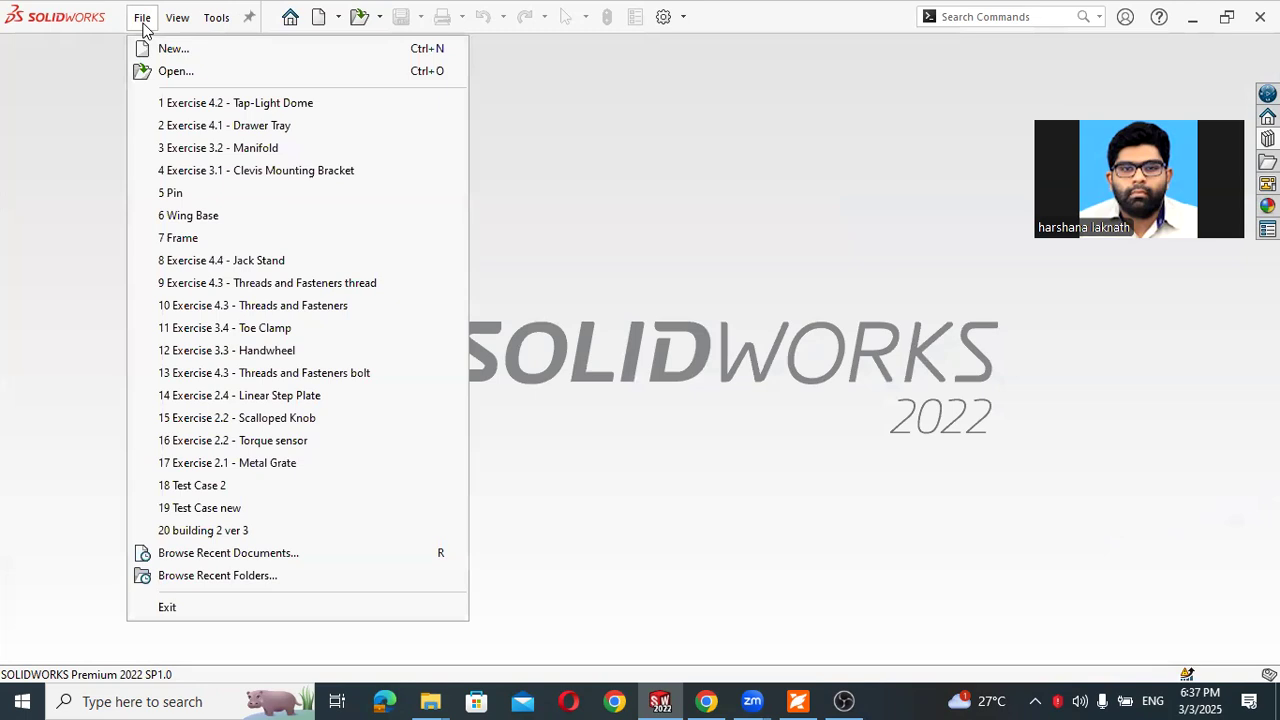
{"action": "left_click", "coordinate": [160, 50]}
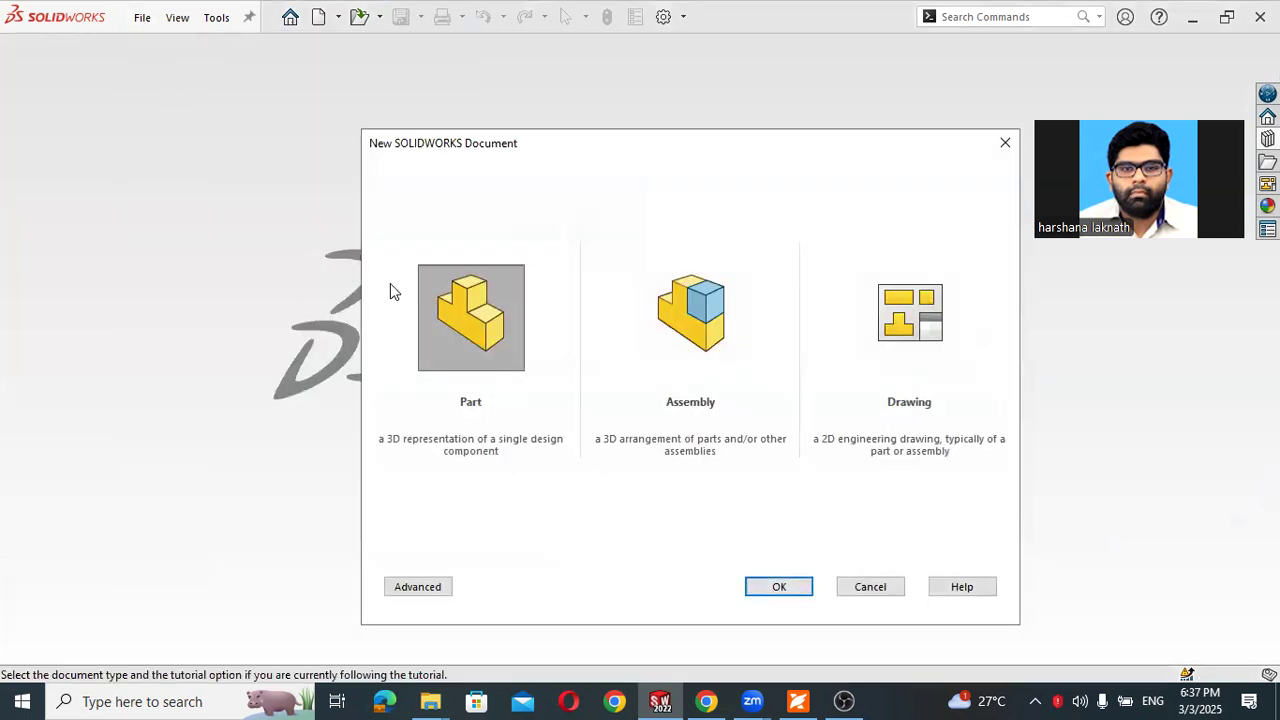
{"action": "left_click", "coordinate": [770, 587]}
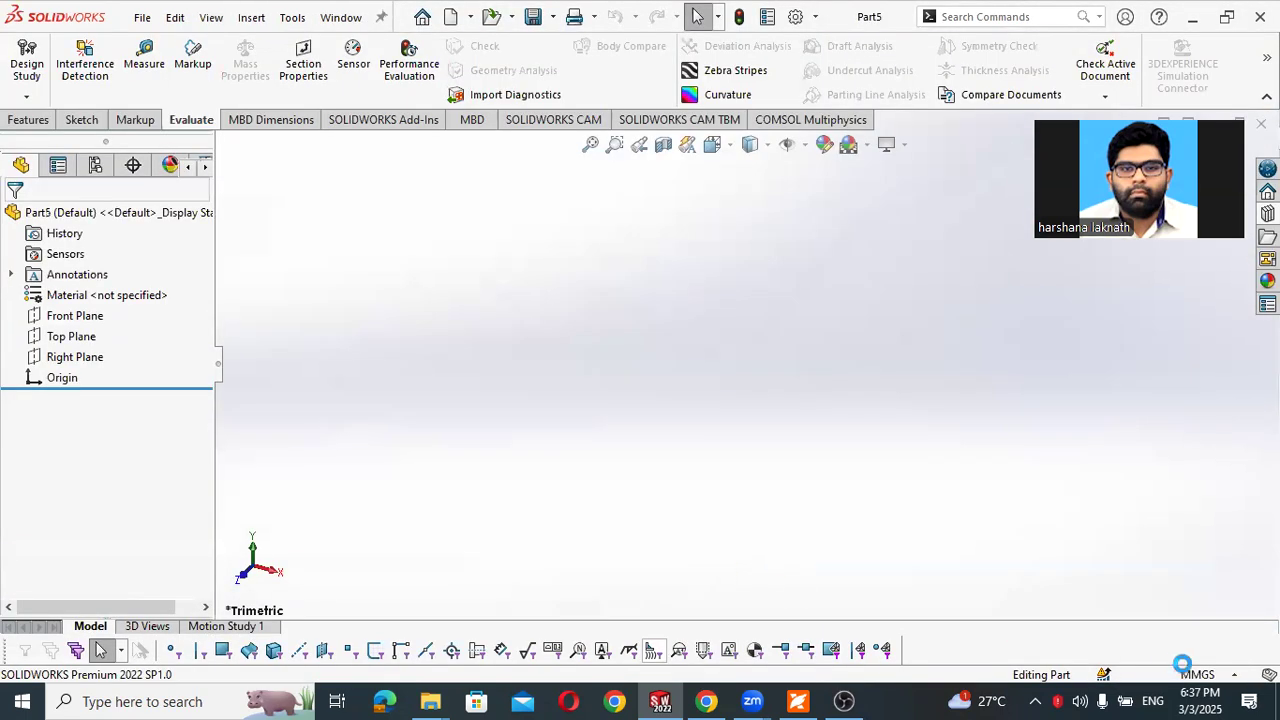
- Change the document's unit system to IPS (inch, pound, second) with three decimal places for basic length
{"action": "left_click", "coordinate": [1200, 674]}
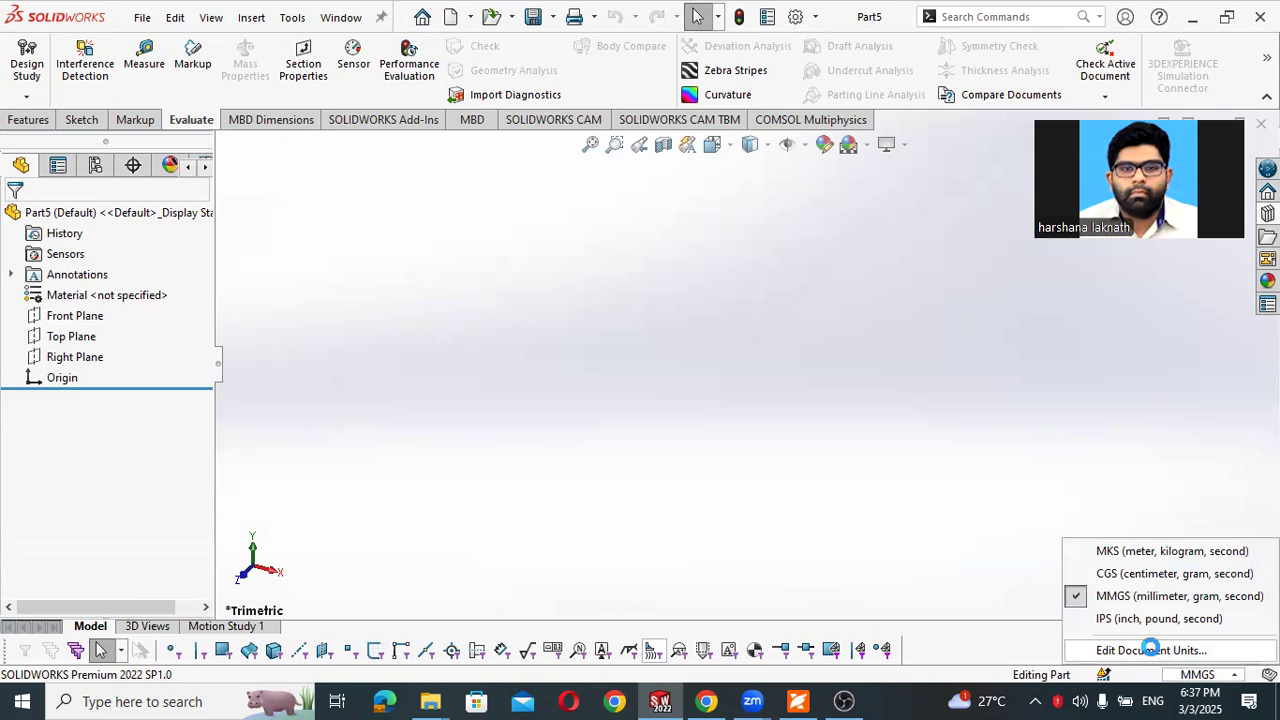
{"action": "left_click", "coordinate": [1150, 649]}
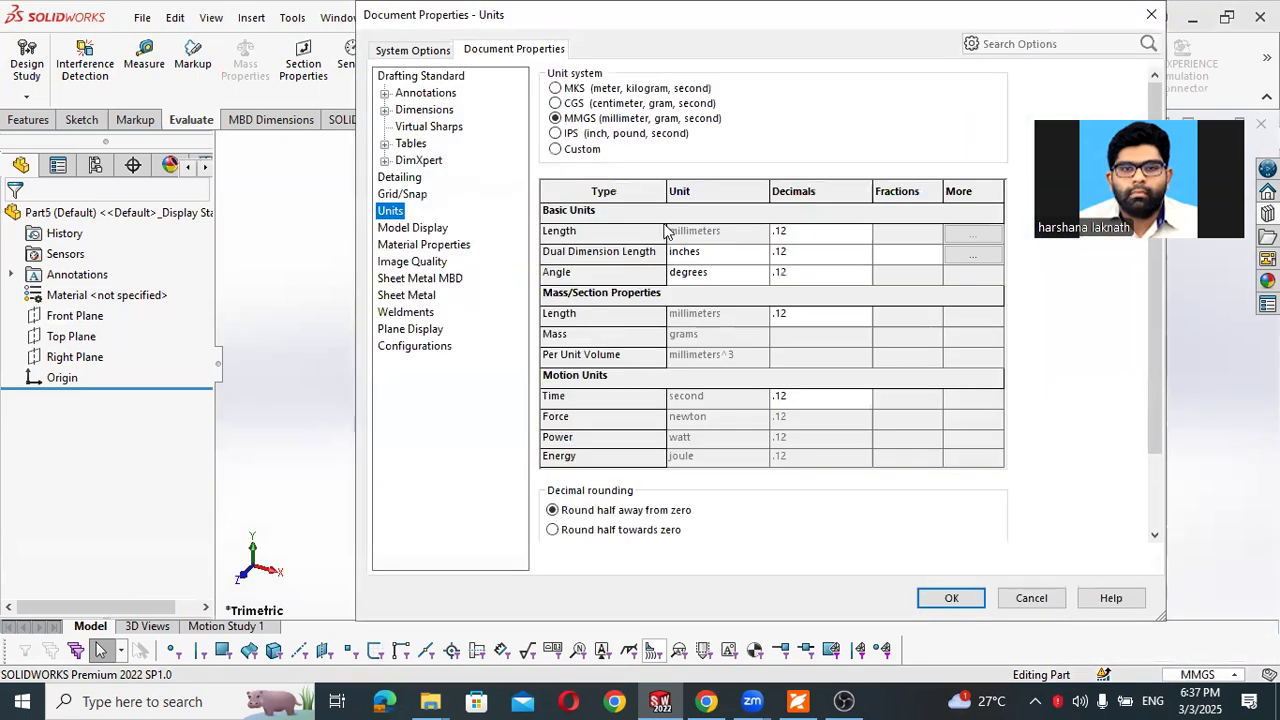
{"action": "left_click", "coordinate": [555, 133]}
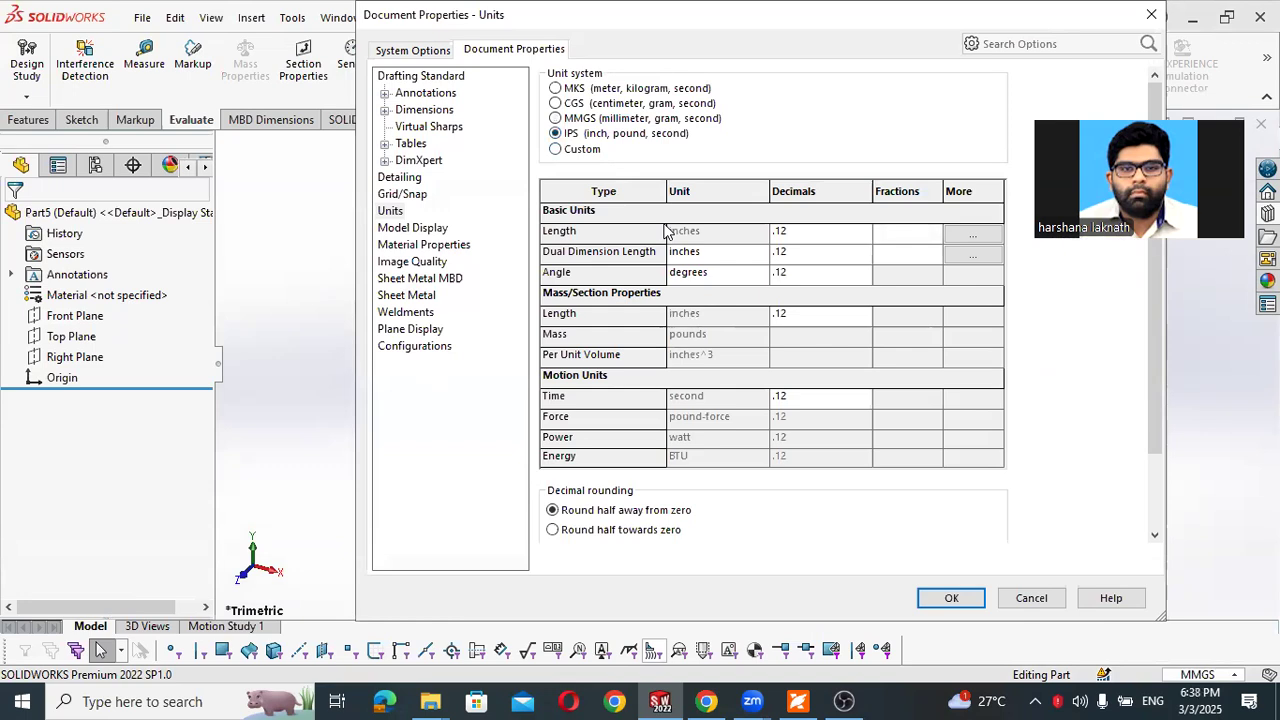
{"action": "left_click", "coordinate": [863, 233]}
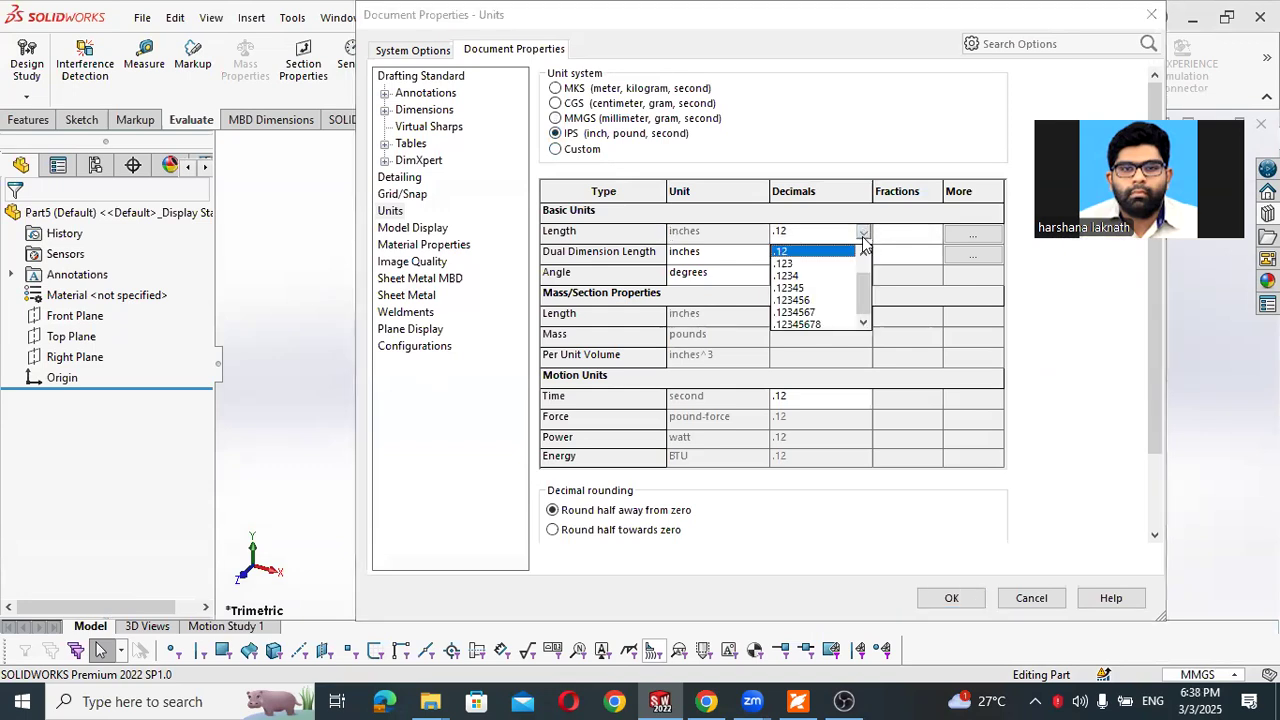
{"action": "left_click", "coordinate": [790, 263]}
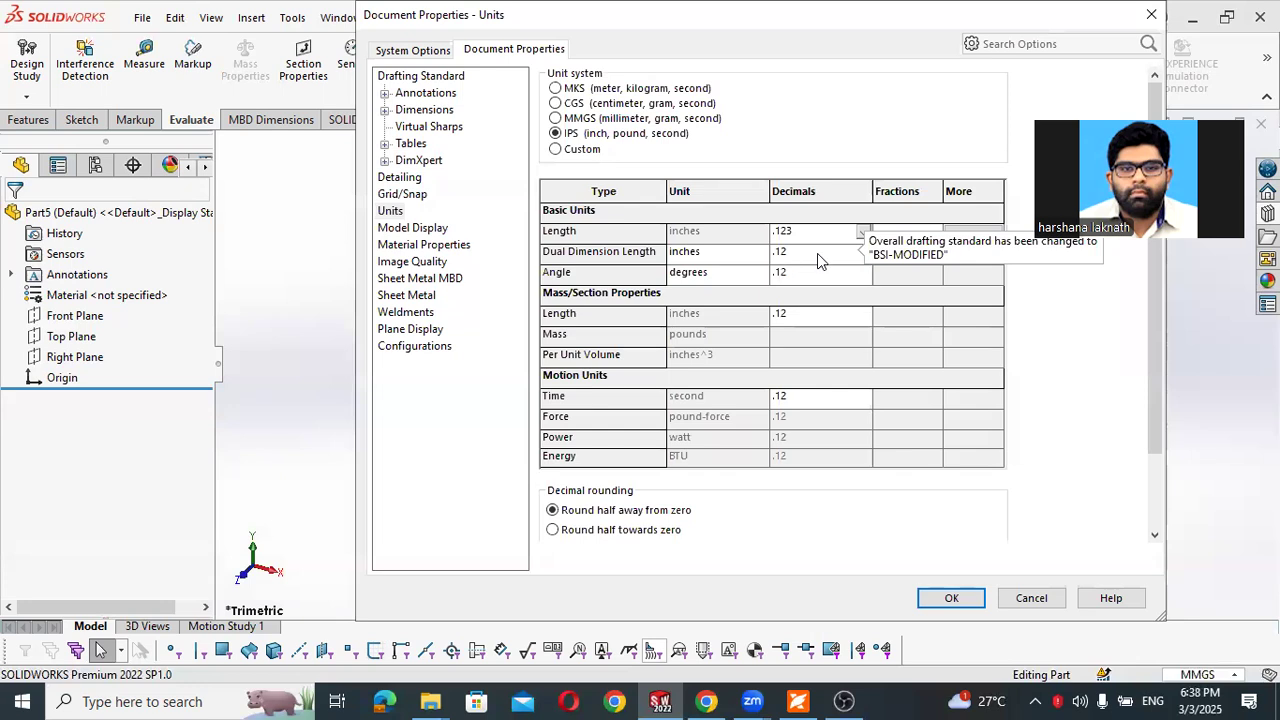
{"action": "left_click", "coordinate": [835, 236]}
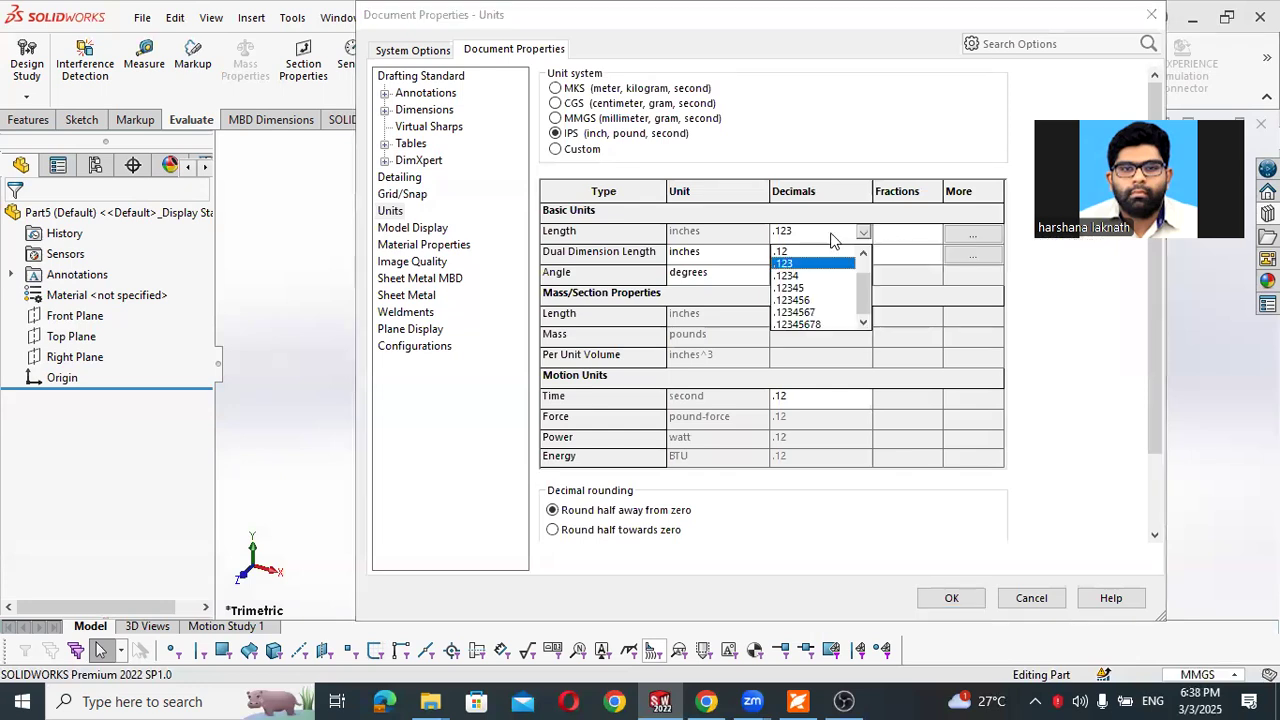
{"action": "left_click", "coordinate": [783, 264]}
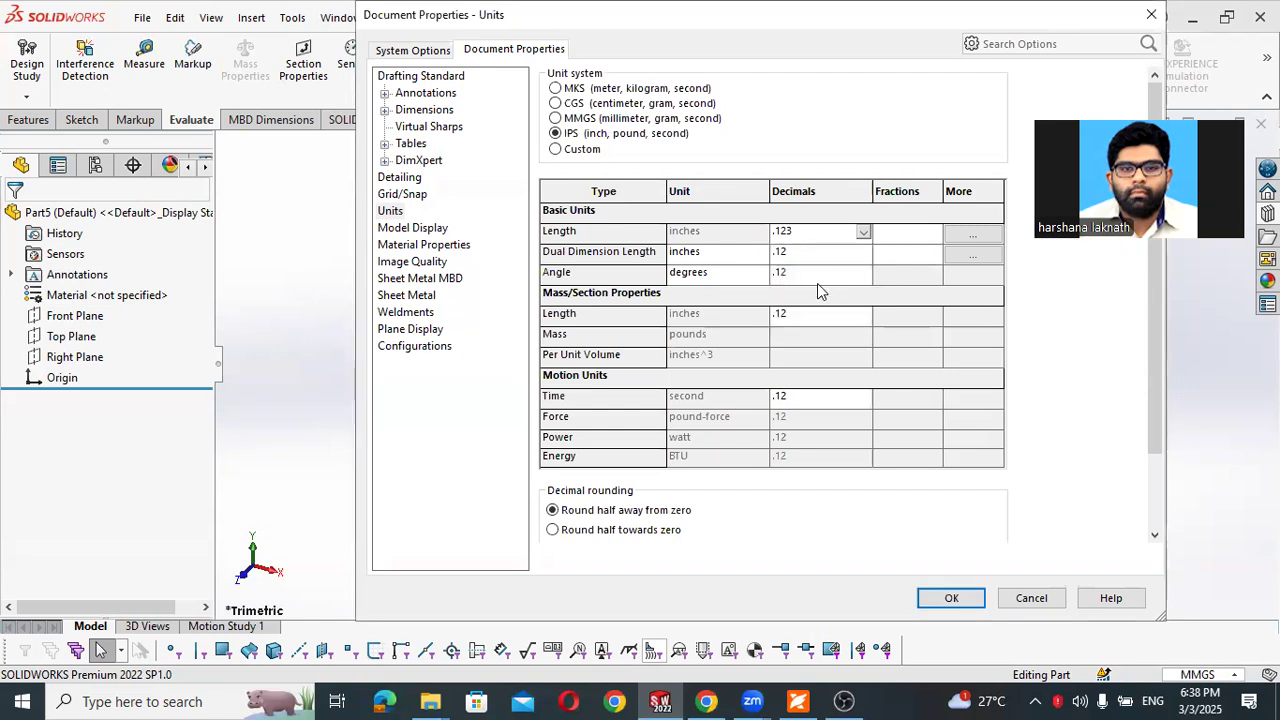
- Set the dual dimension length and the mass/section property length to three decimal places and apply the document units
{"action": "left_click", "coordinate": [851, 251]}
{"action": "left_click", "coordinate": [789, 294]}
{"action": "left_click", "coordinate": [796, 317]}
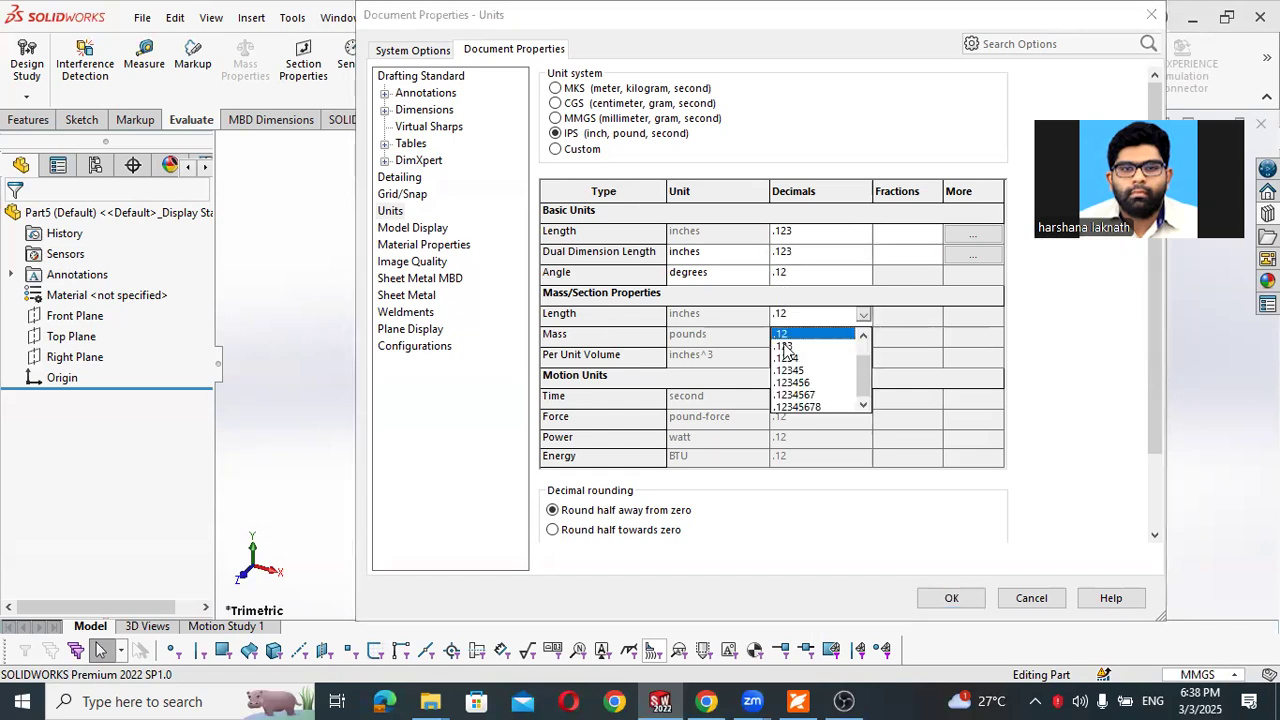
{"action": "left_click", "coordinate": [784, 346]}
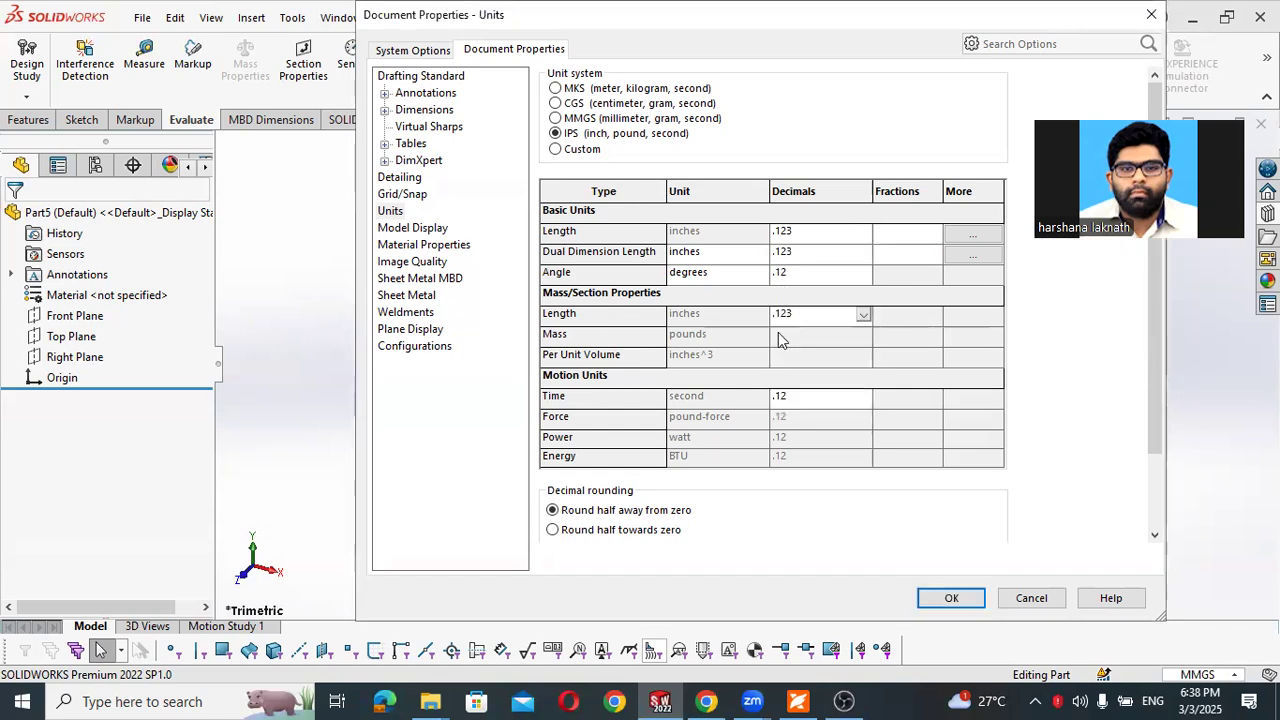
{"action": "left_click", "coordinate": [951, 599]}
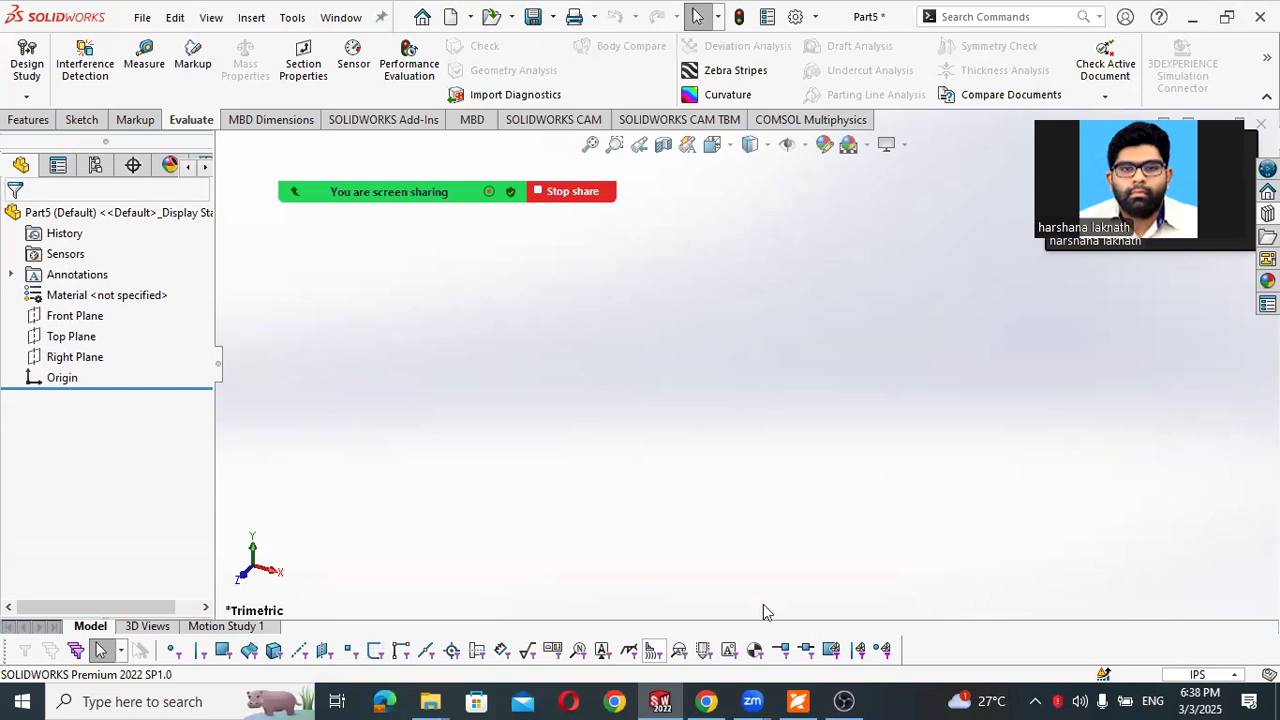
- Consult Exercise 4.2 in the PDF workbook, and sketch a circle of about 3.64 in radius centred on the origin on the Top Plane
{"action": "left_click", "coordinate": [799, 700]}
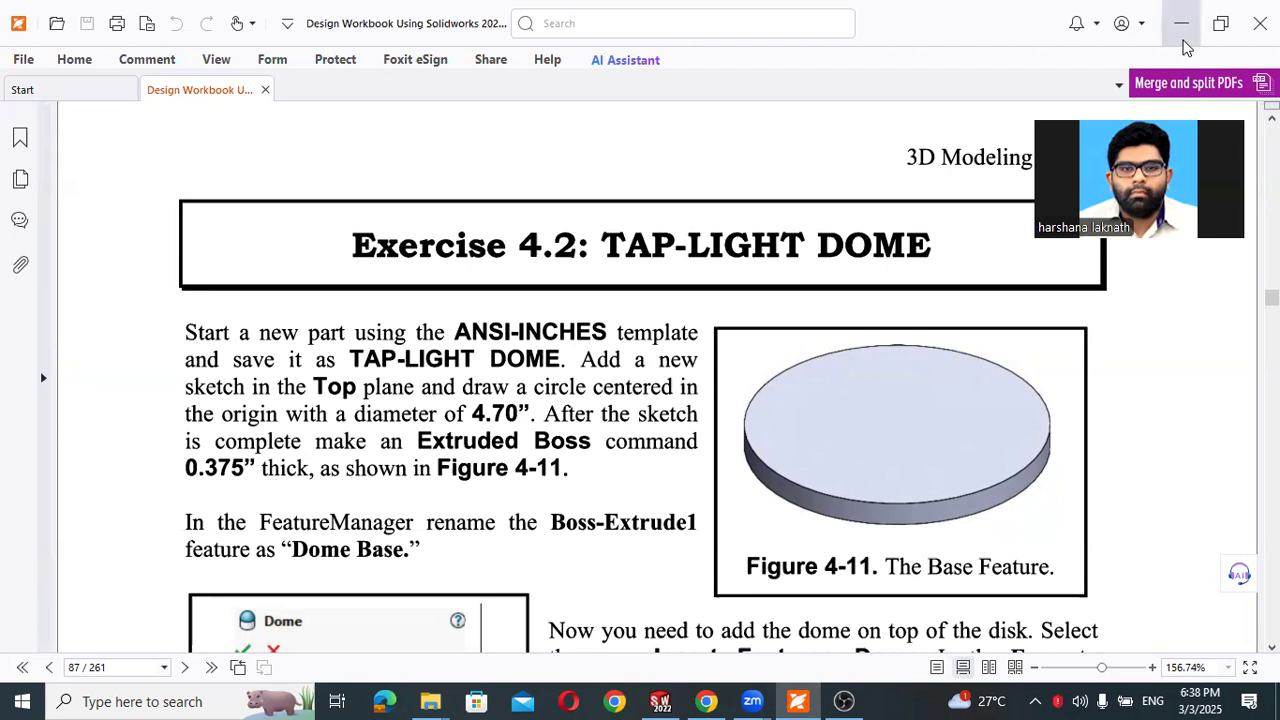
{"action": "left_click", "coordinate": [1181, 23]}
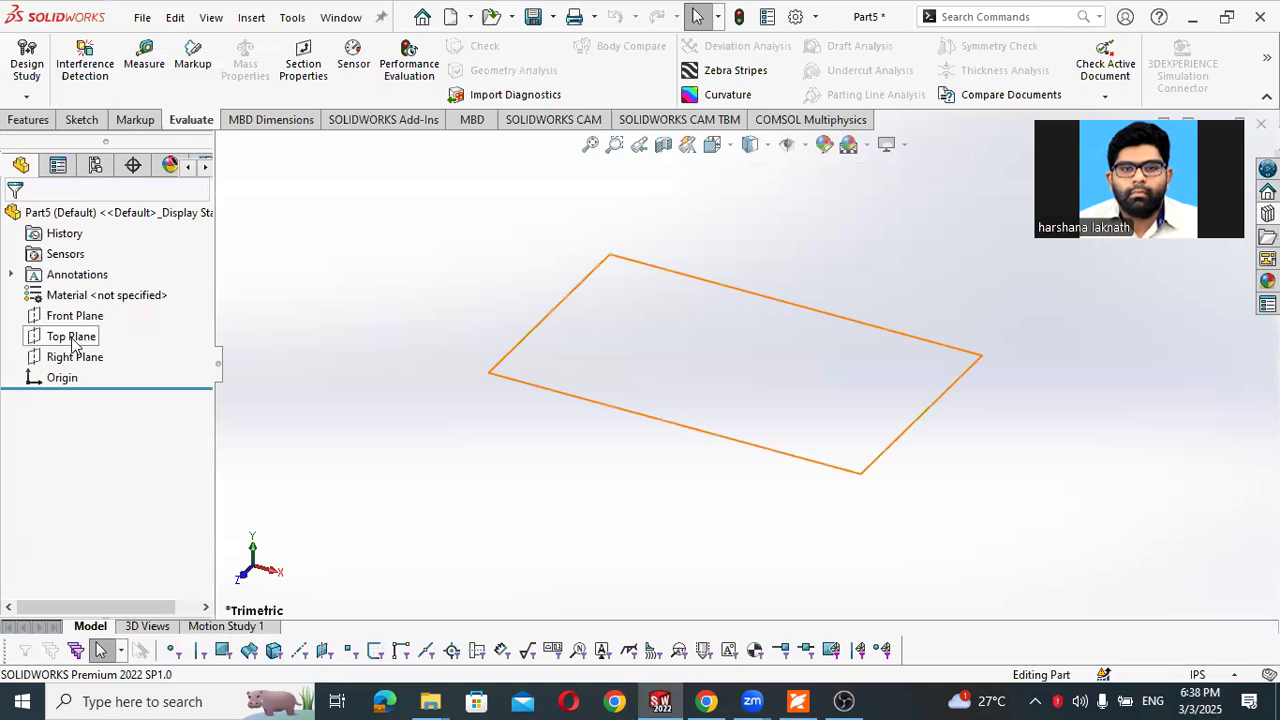
{"action": "left_click", "coordinate": [73, 340]}
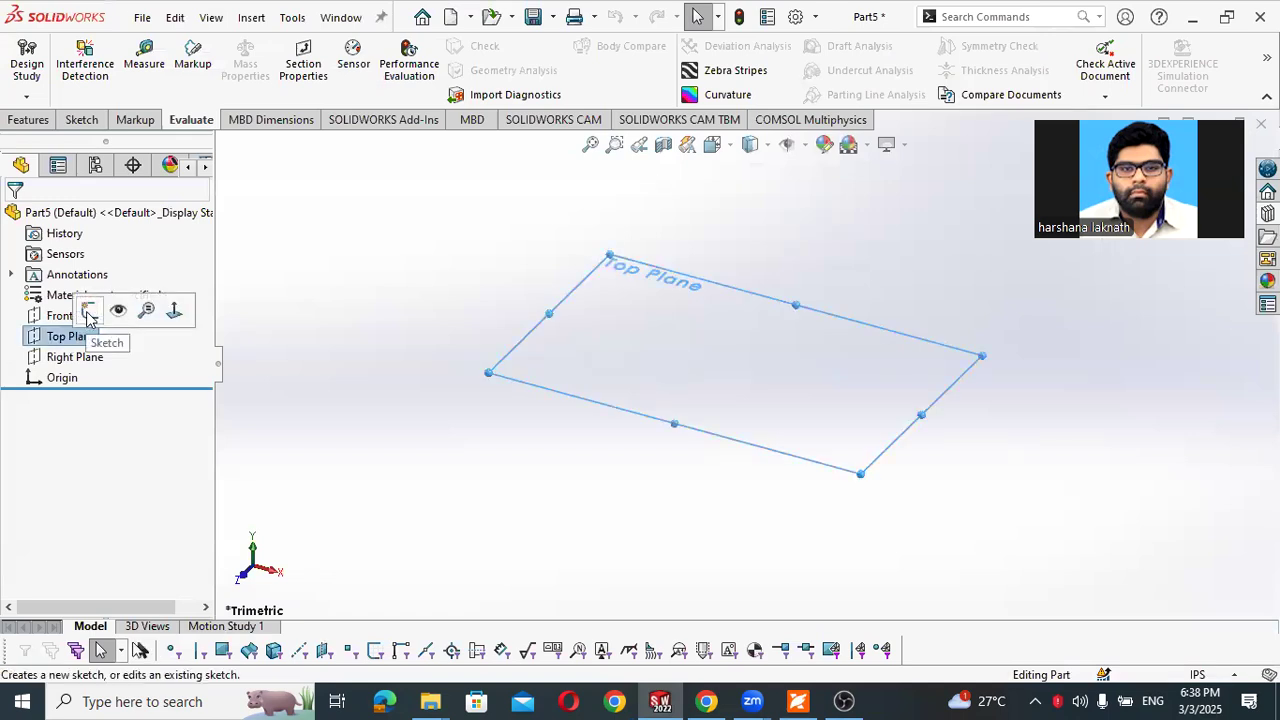
{"action": "left_click", "coordinate": [89, 315]}
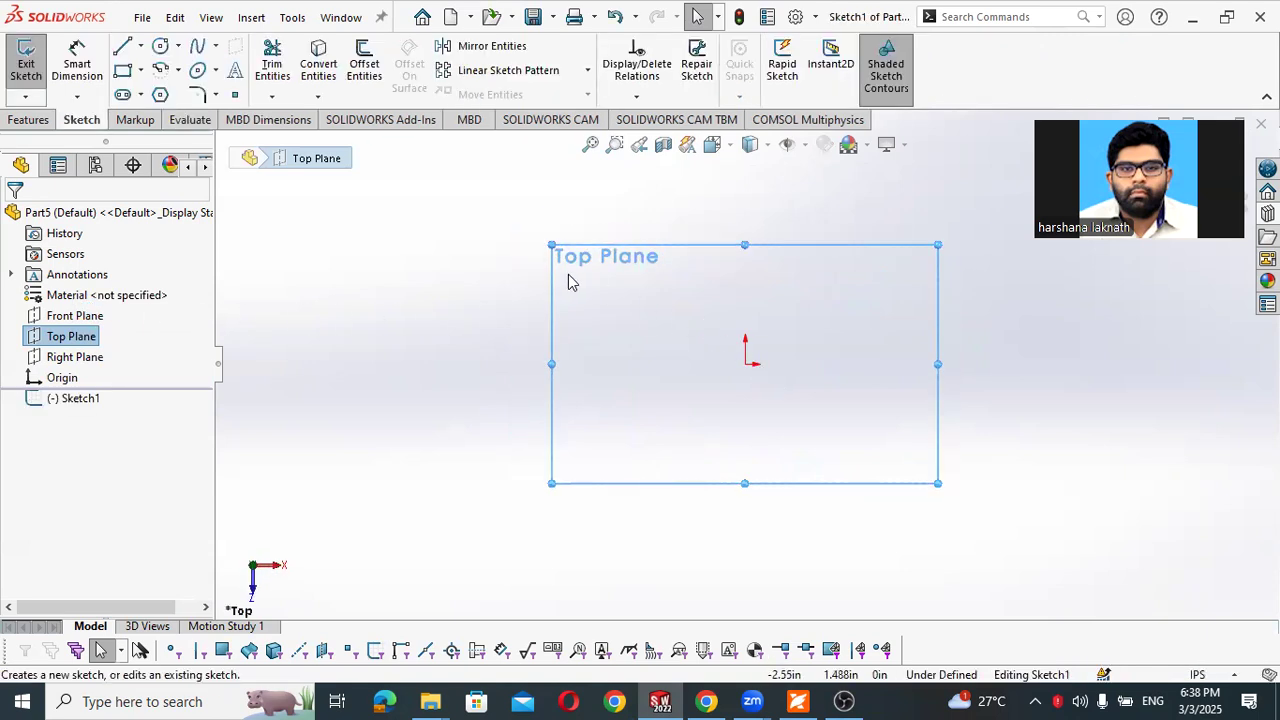
{"action": "left_click", "coordinate": [159, 49]}
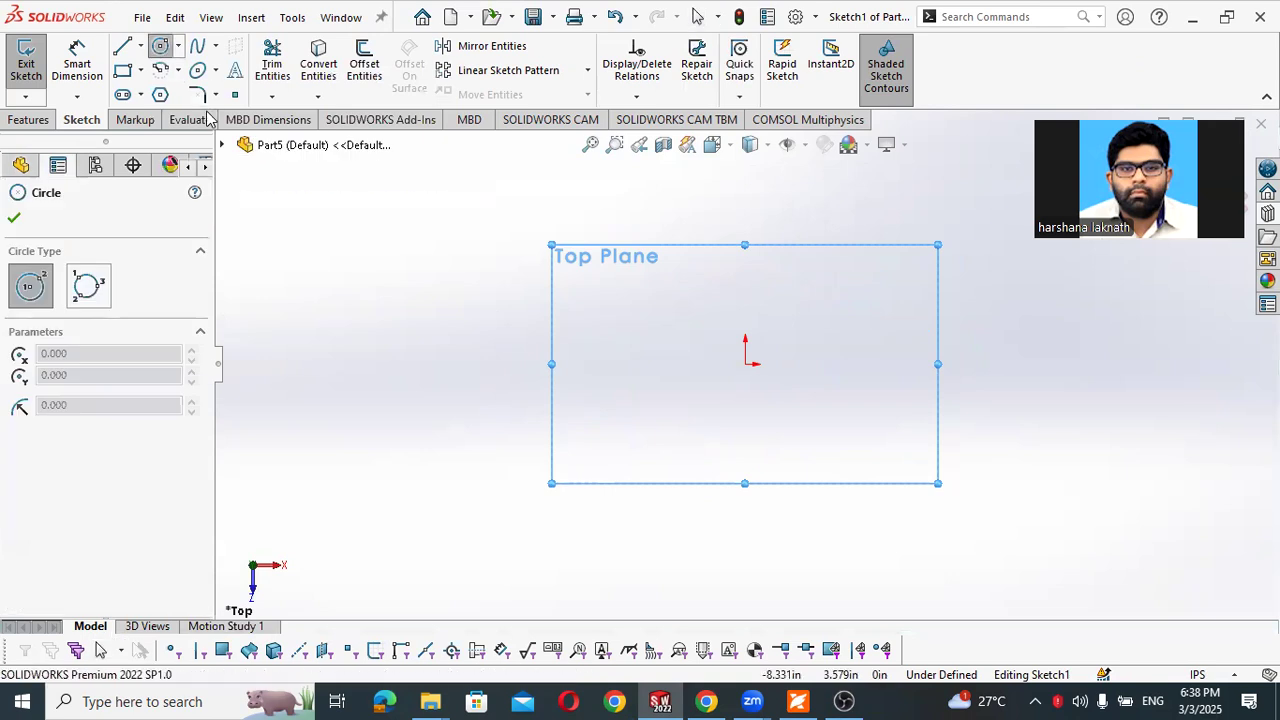
{"action": "left_click", "coordinate": [747, 363]}
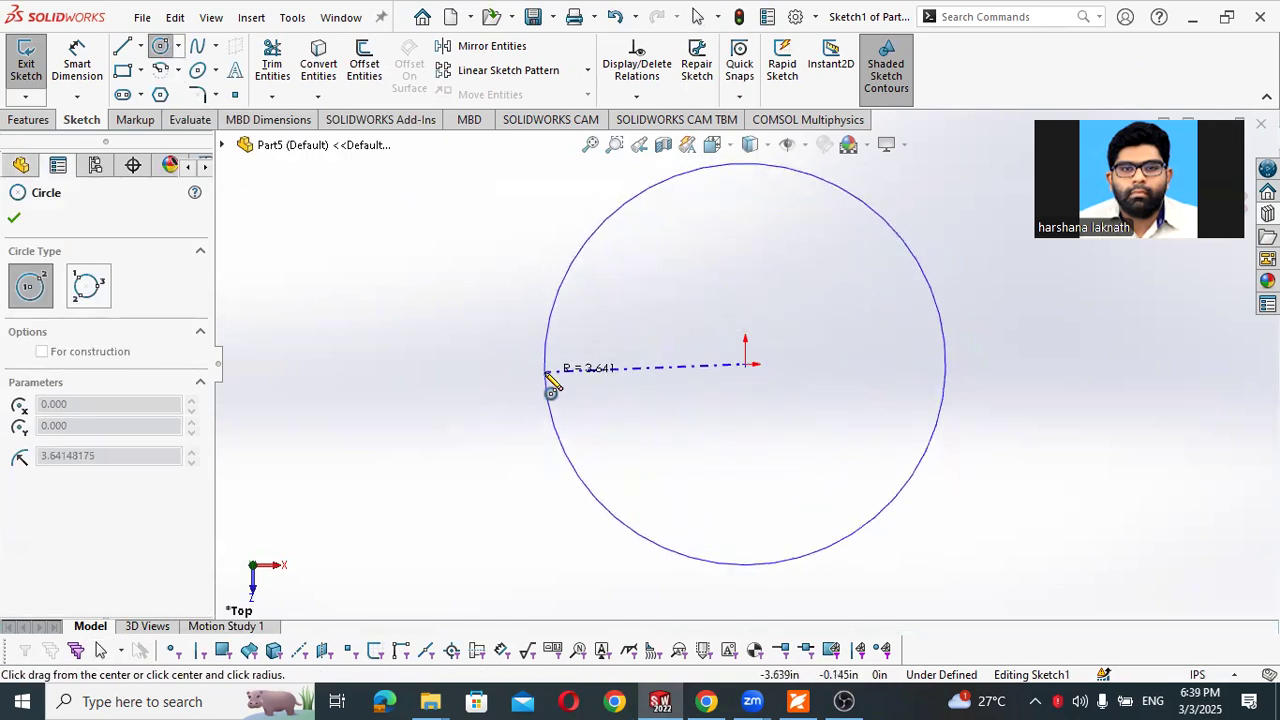
{"action": "left_click", "coordinate": [547, 372]}
- Dimension the circle's diameter as 4.7 in, checking the value in the PDF workbook
{"action": "right_click_drag", "start_coordinate": [434, 388], "coordinate": [443, 318]}
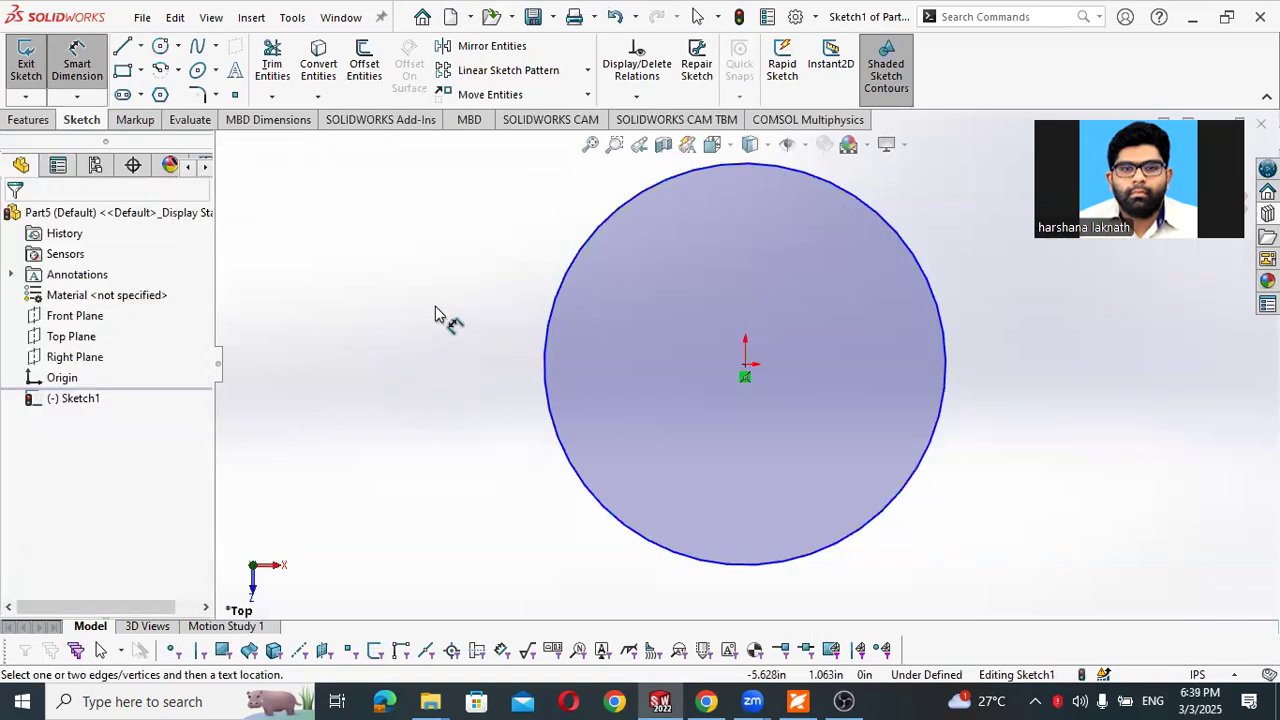
{"action": "left_click", "coordinate": [542, 378]}
{"action": "left_click", "coordinate": [490, 376]}
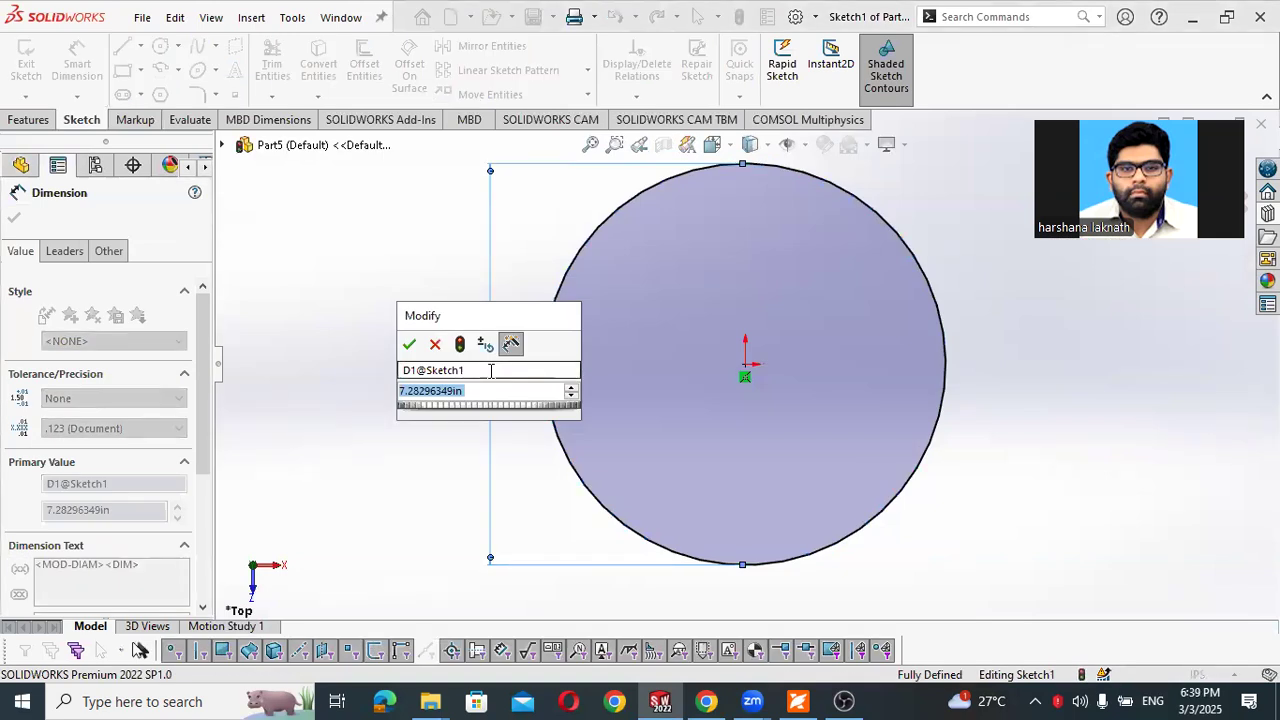
{"action": "key", "text": "alt+Tab"}
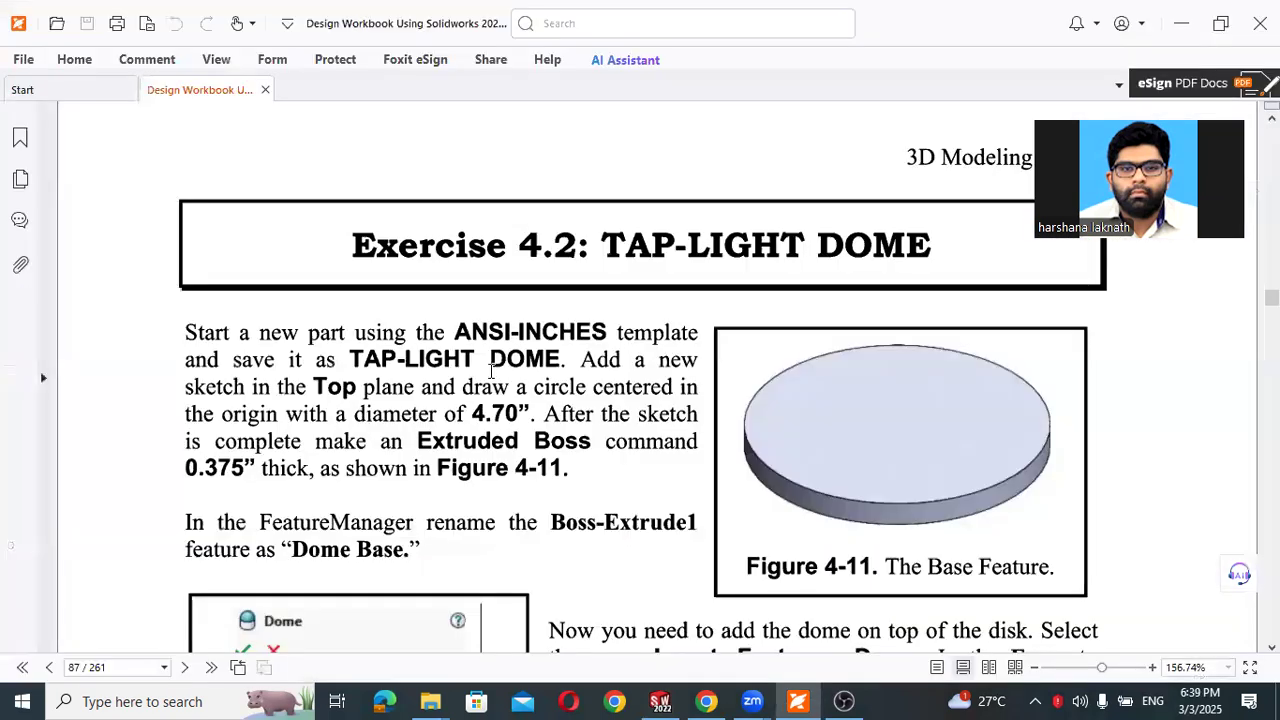
{"action": "key", "text": "alt+Tab"}
{"action": "type", "text": "4.7"}
{"action": "key", "text": "Return"}
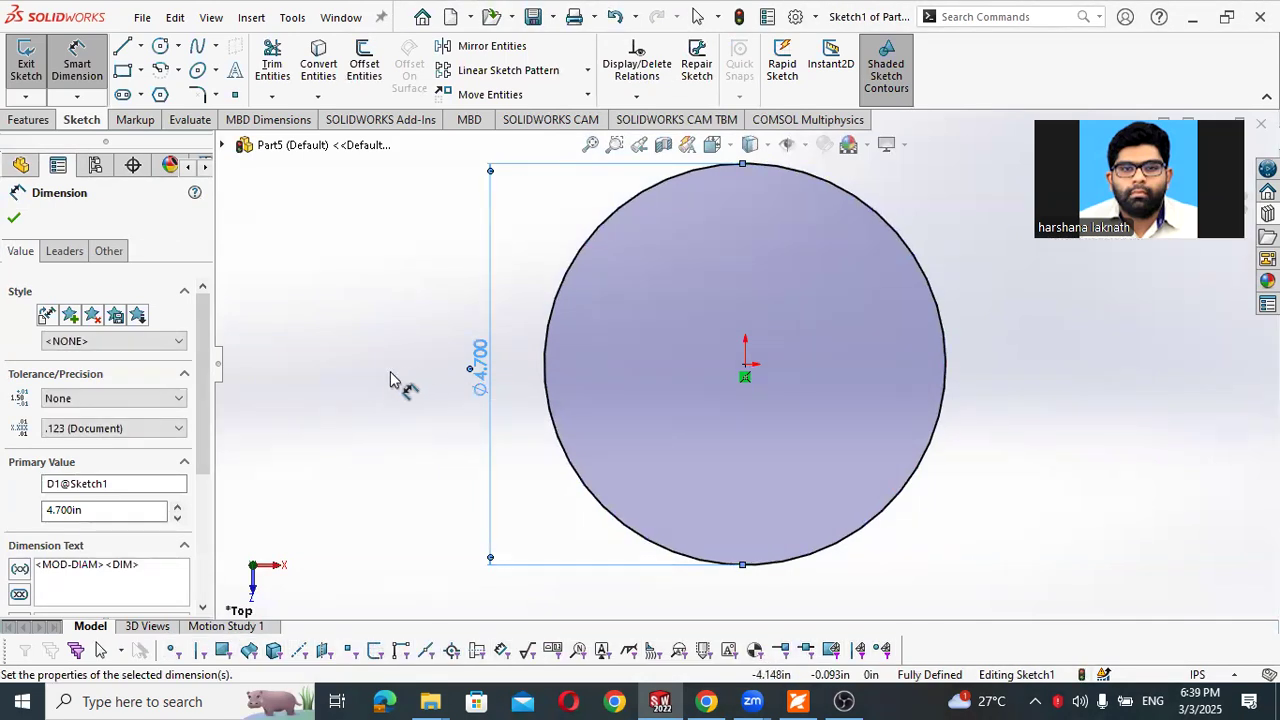
- Extrude the circle as a blind boss 0.375 in deep, checking the exercise instructions in the PDF workbook
{"action": "left_click", "coordinate": [31, 121]}
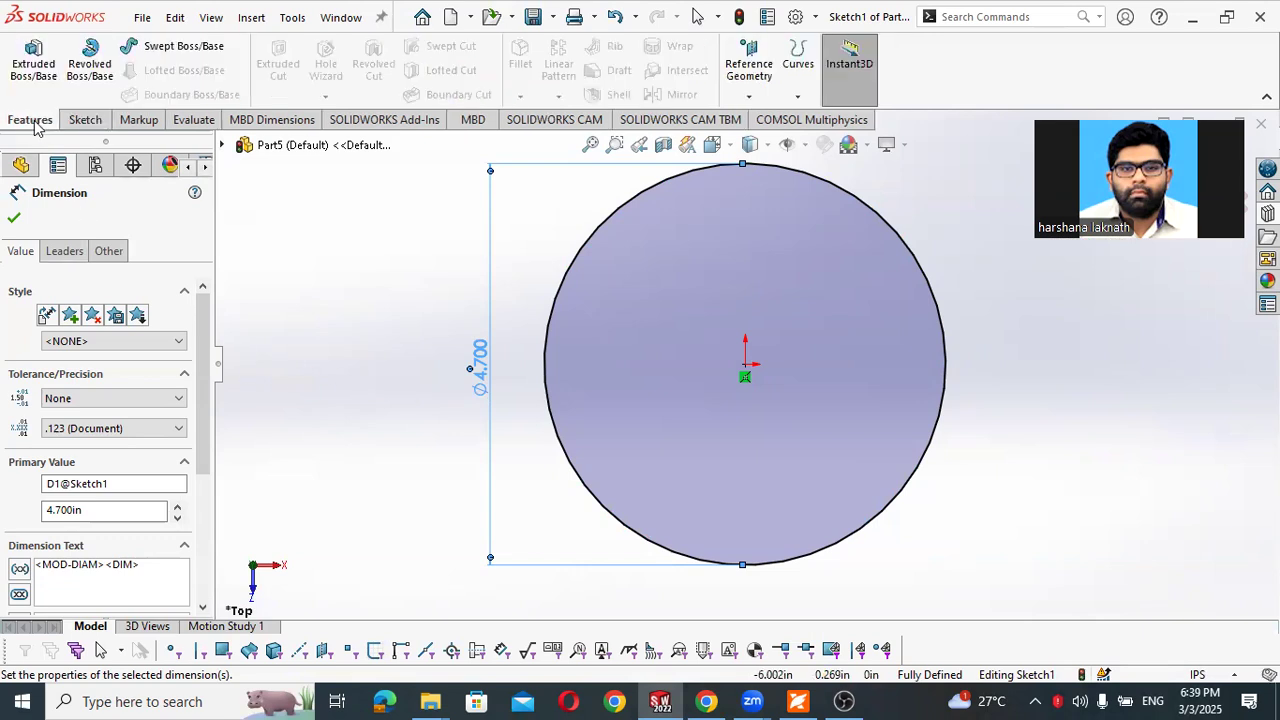
{"action": "left_click", "coordinate": [33, 60]}
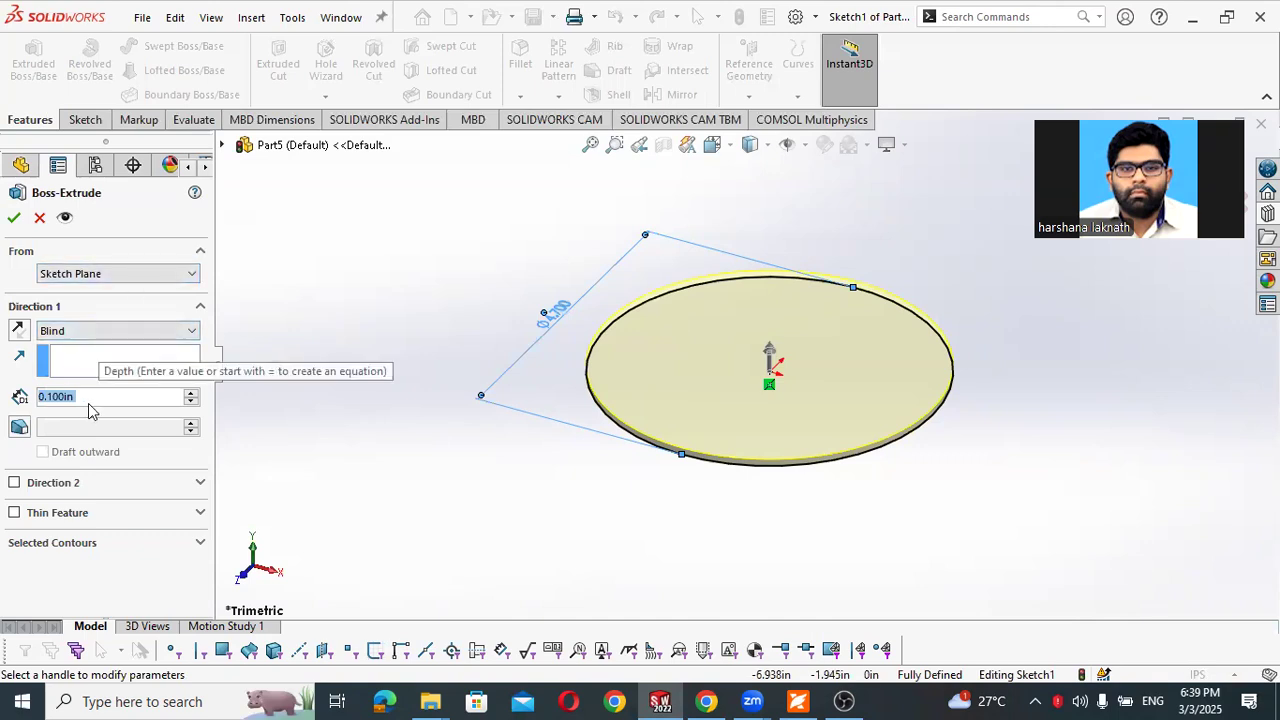
{"action": "type", "text": "0.375"}
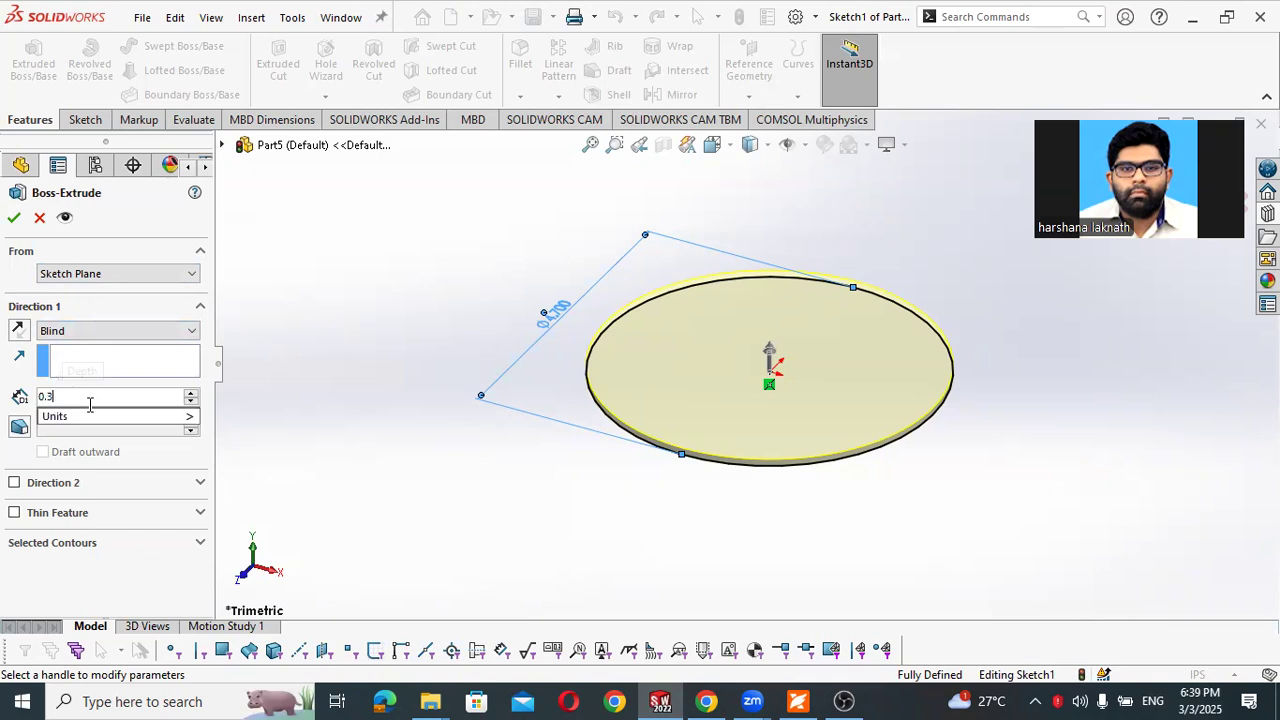
{"action": "key", "text": "Return"}
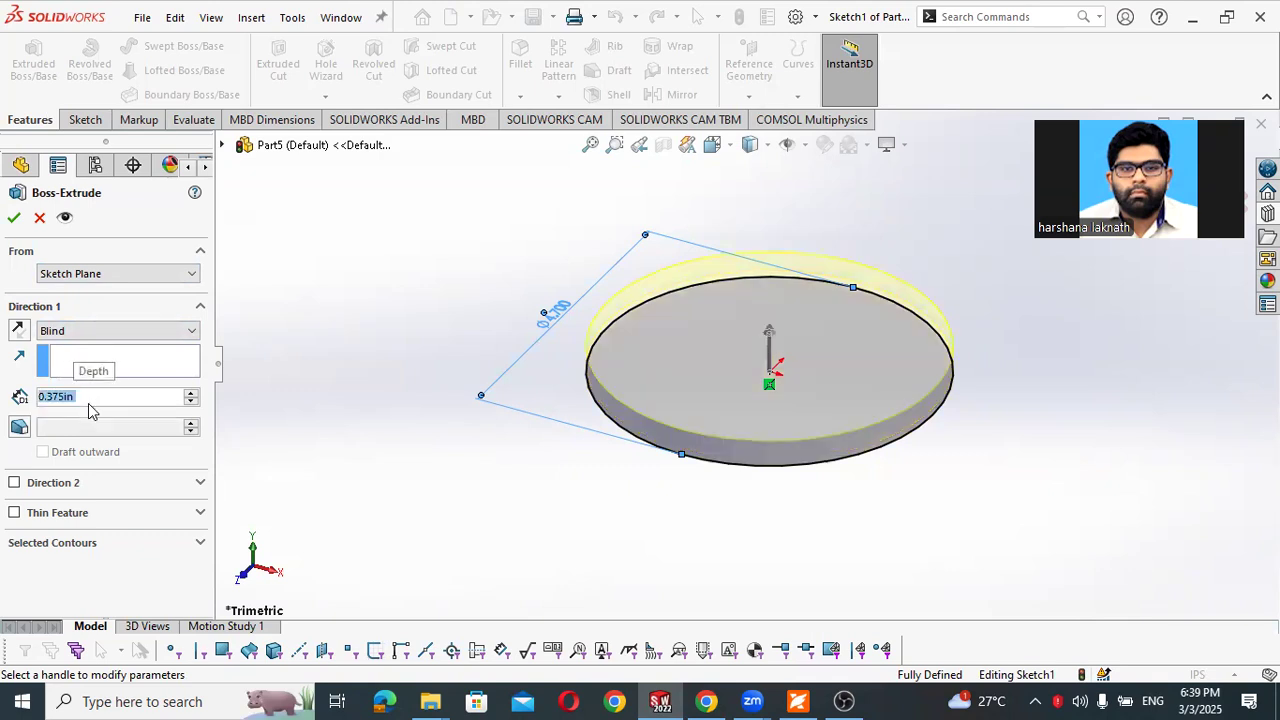
{"action": "left_click", "coordinate": [797, 700]}
{"action": "scroll", "coordinate": [565, 505], "scroll_direction": "down", "scroll_amount": 5}
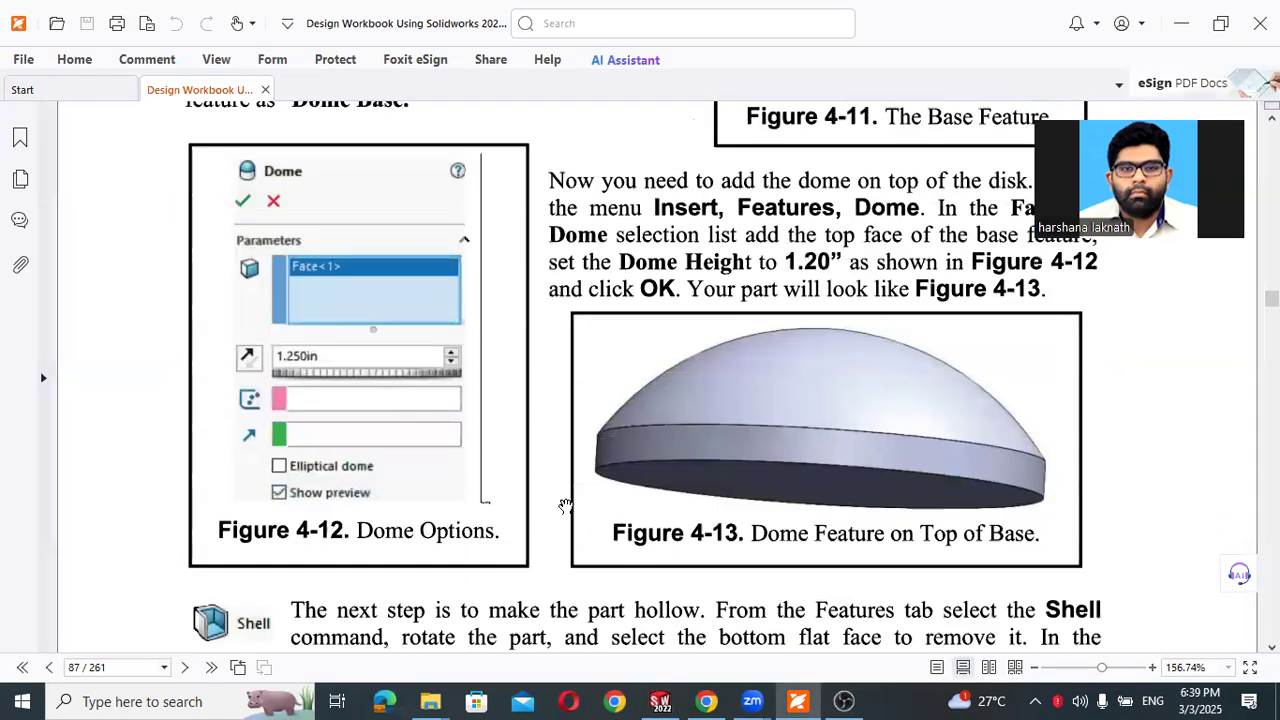
{"action": "scroll", "coordinate": [565, 505], "scroll_direction": "up", "scroll_amount": 1}
{"action": "scroll", "coordinate": [565, 505], "scroll_direction": "up", "scroll_amount": 4}
{"action": "scroll", "coordinate": [565, 505], "scroll_direction": "down", "scroll_amount": 1}
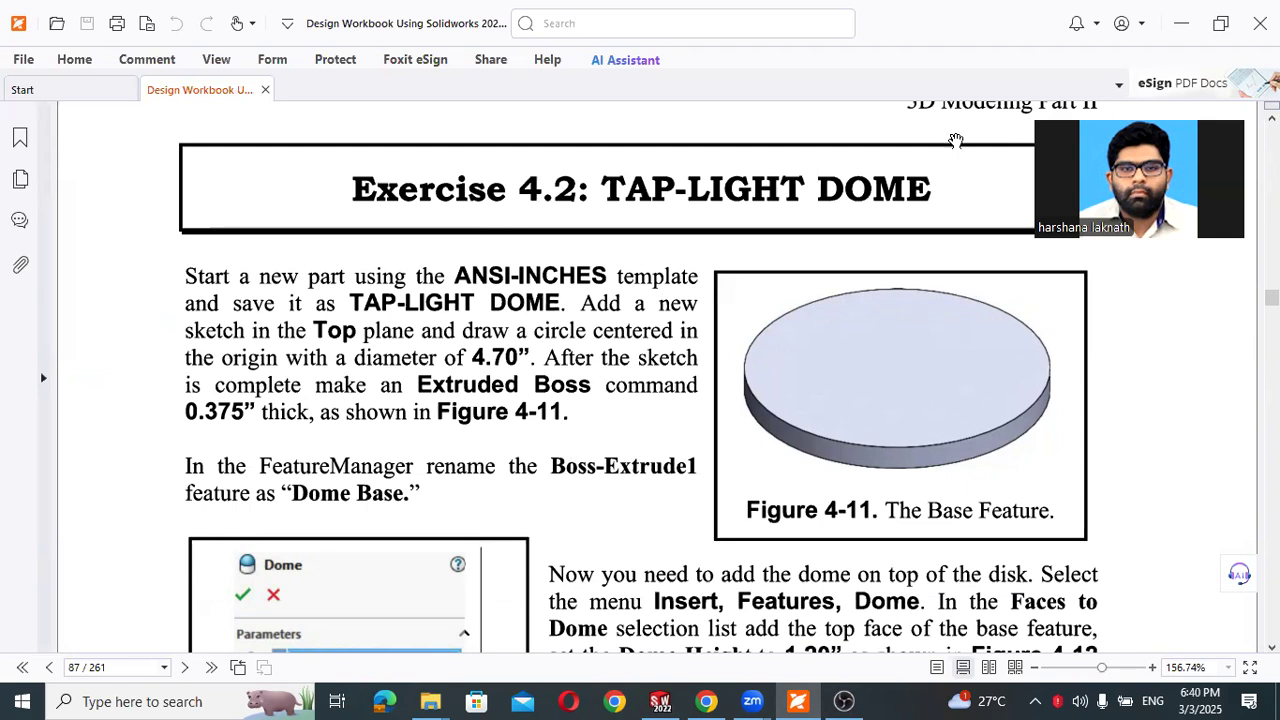
{"action": "left_click", "coordinate": [1183, 30]}
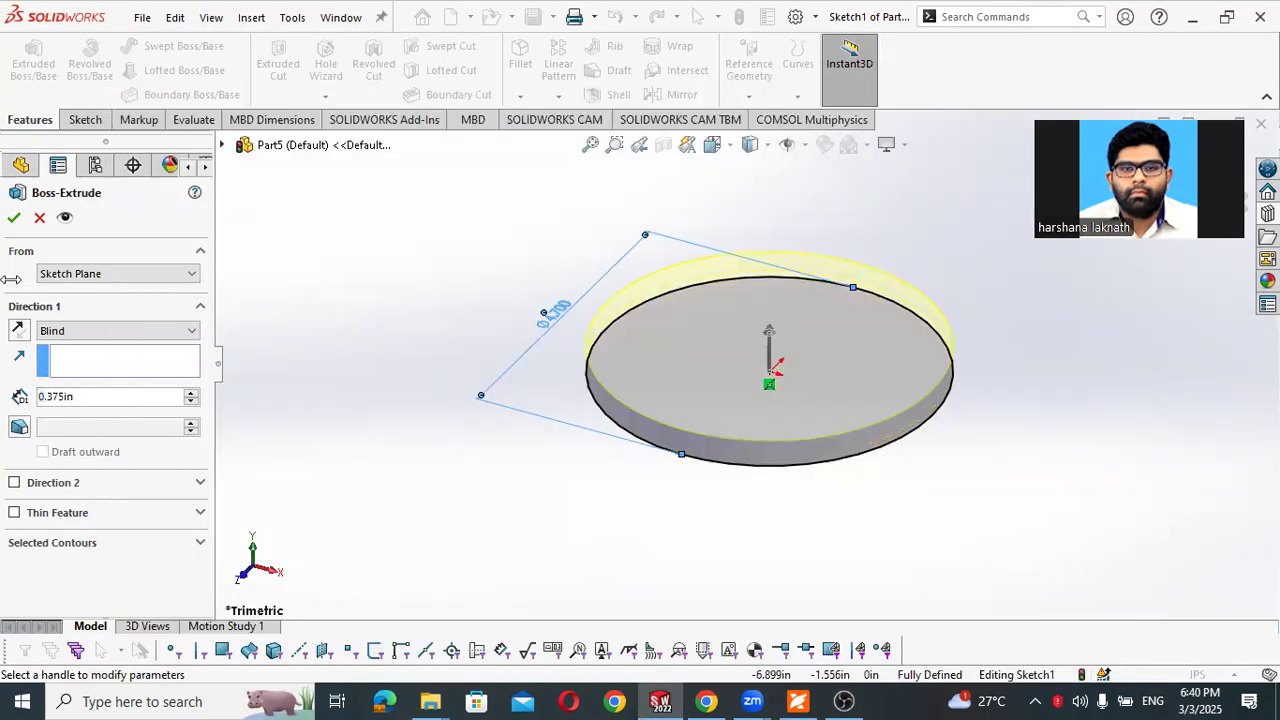
{"action": "left_click", "coordinate": [14, 217]}
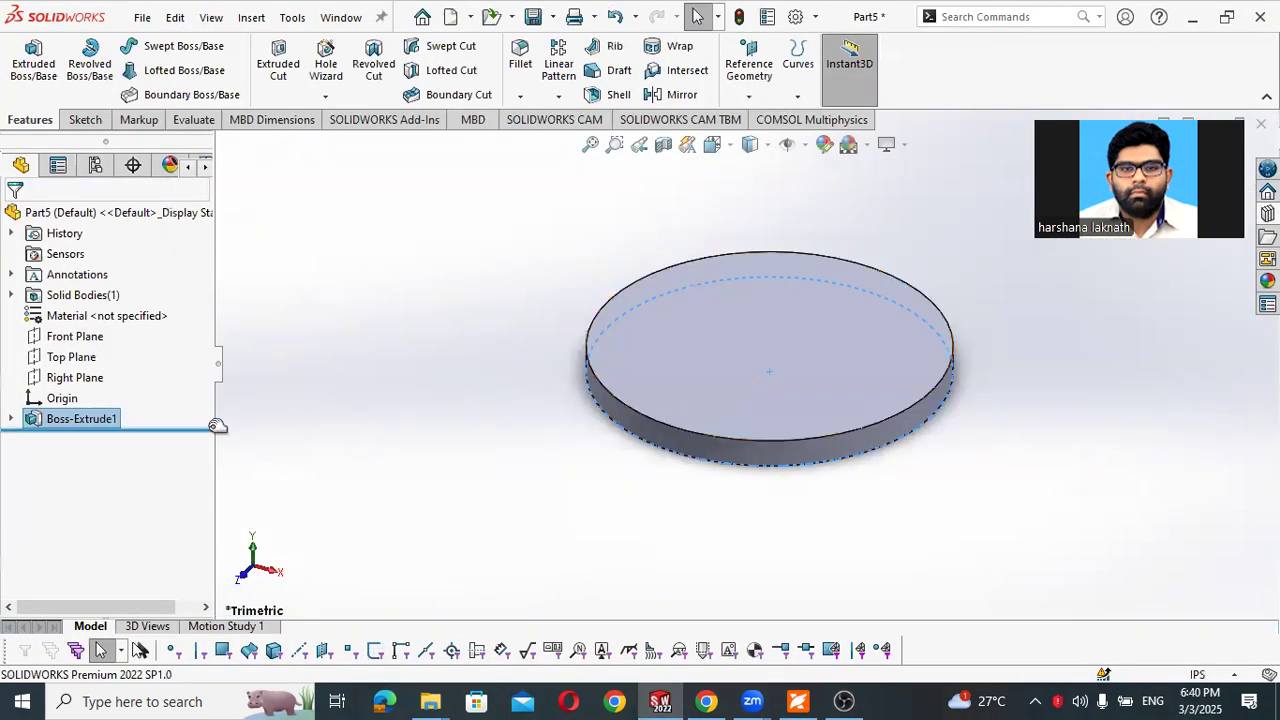
- Rename the base disk's extrude feature as "Dome base"
{"action": "left_click", "coordinate": [373, 390]}
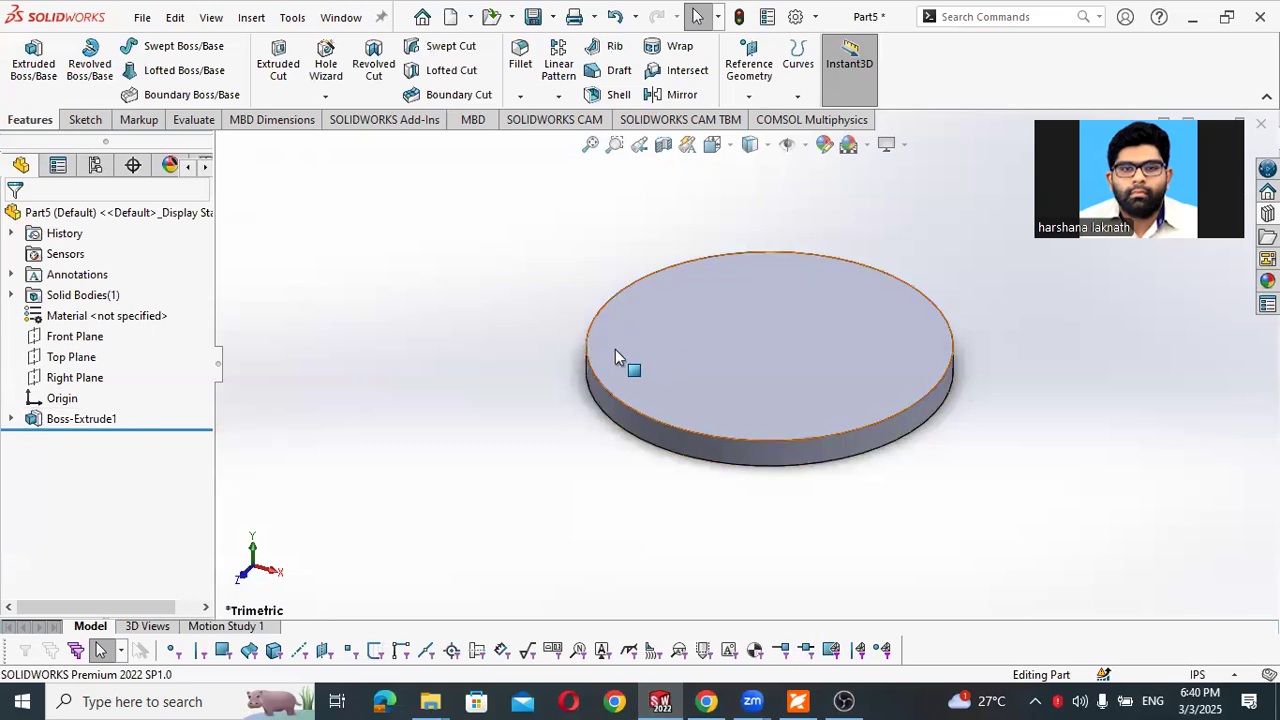
{"action": "left_click", "coordinate": [84, 420]}
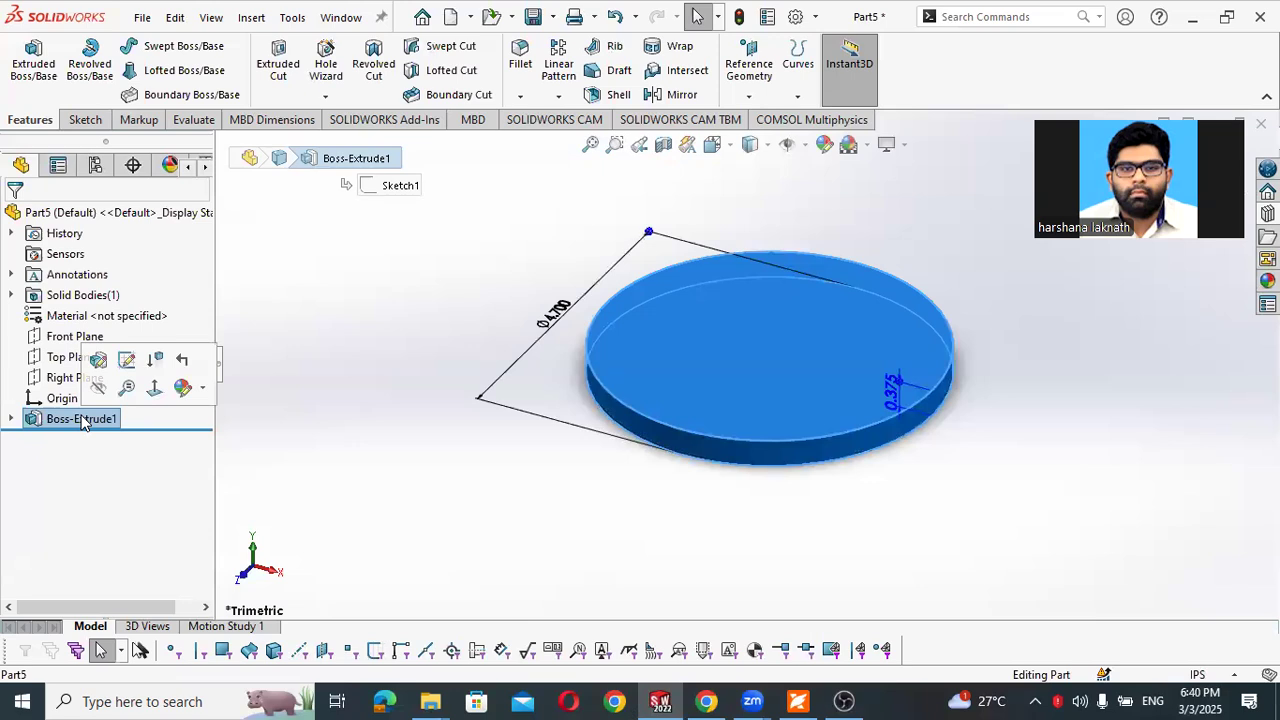
{"action": "left_click", "coordinate": [84, 420]}
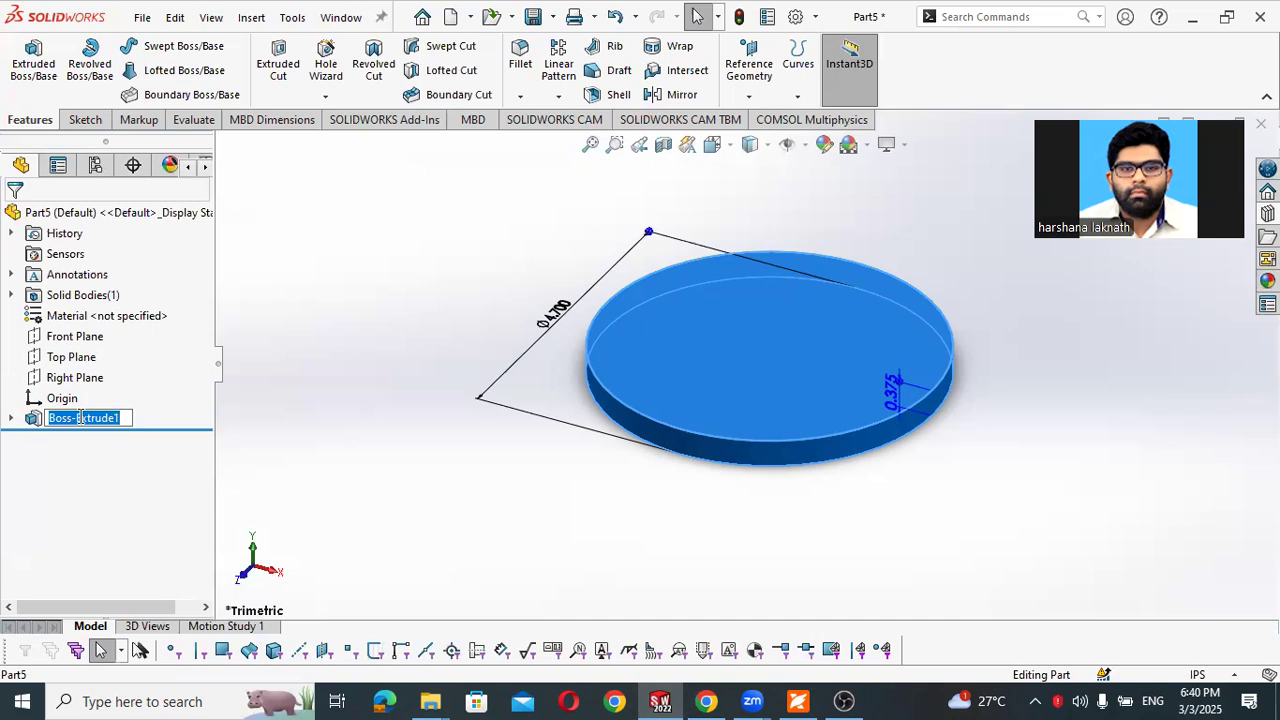
{"action": "type", "text": "Dome base"}
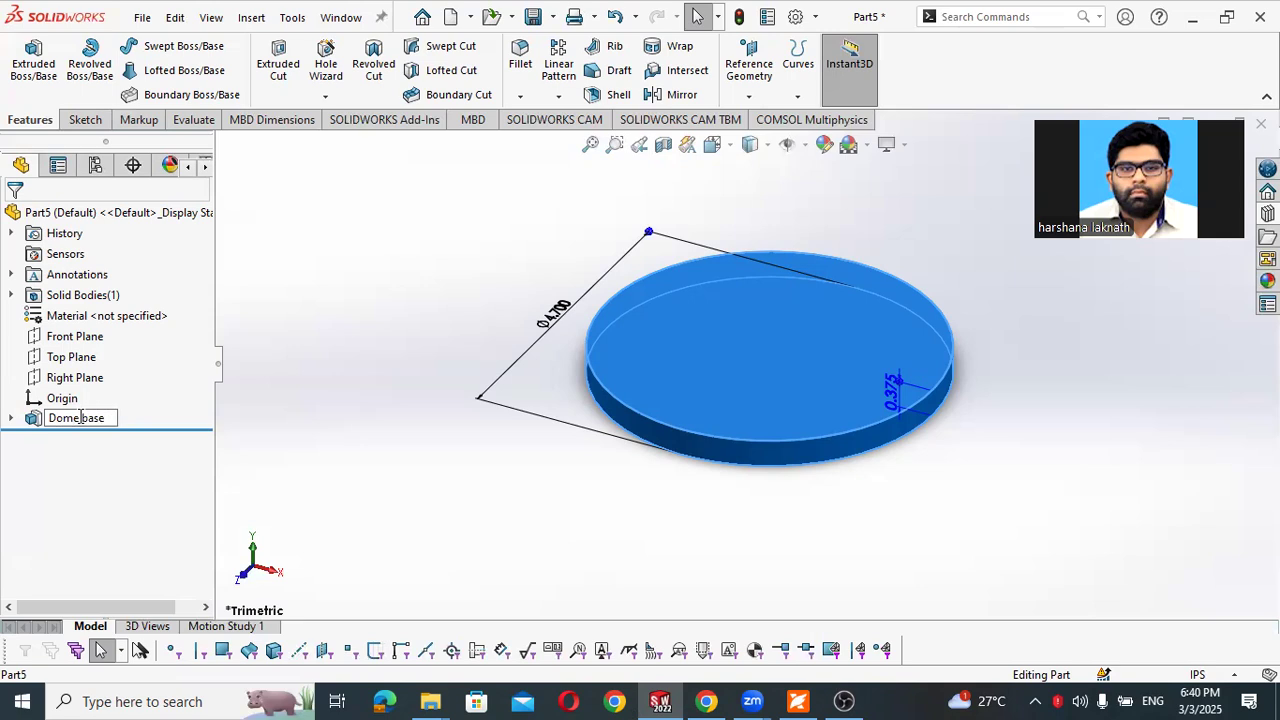
{"action": "left_click", "coordinate": [317, 426]}
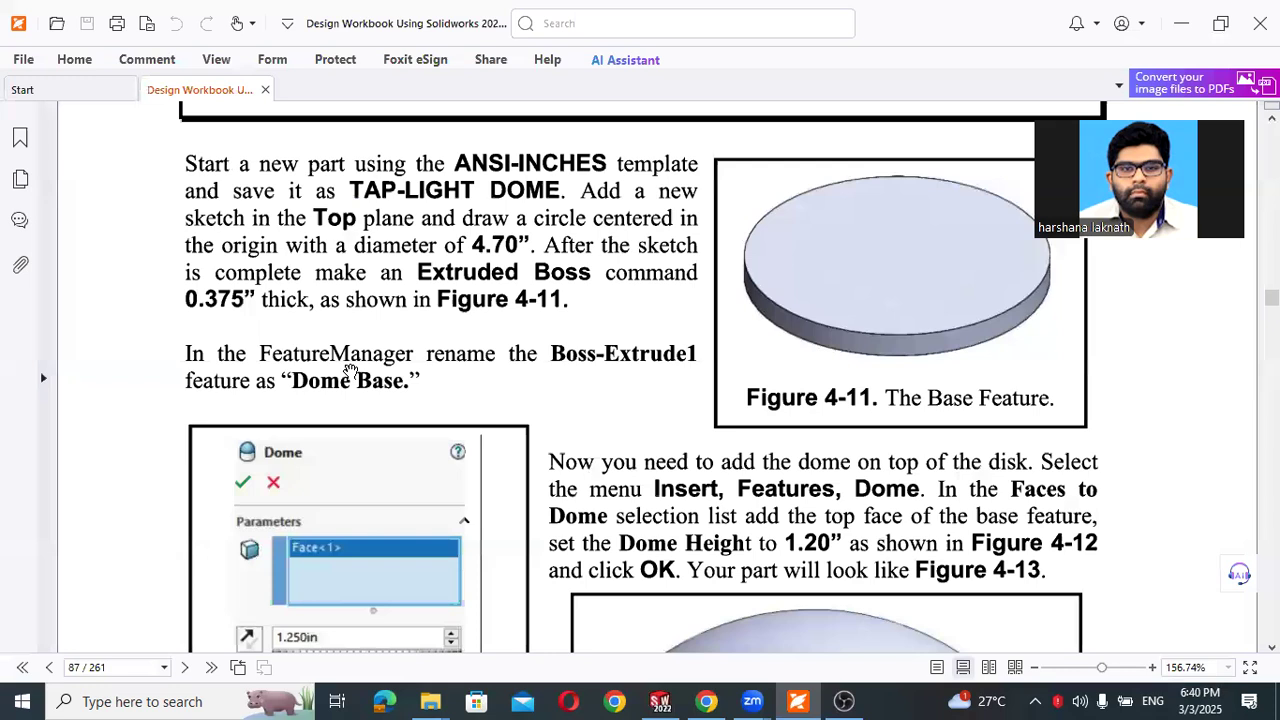
- Consult the dome instructions in the PDF workbook, and add a Dome feature 1.25 in high on the disk's top face
{"action": "scroll", "coordinate": [350, 372], "scroll_direction": "down", "scroll_amount": 3}
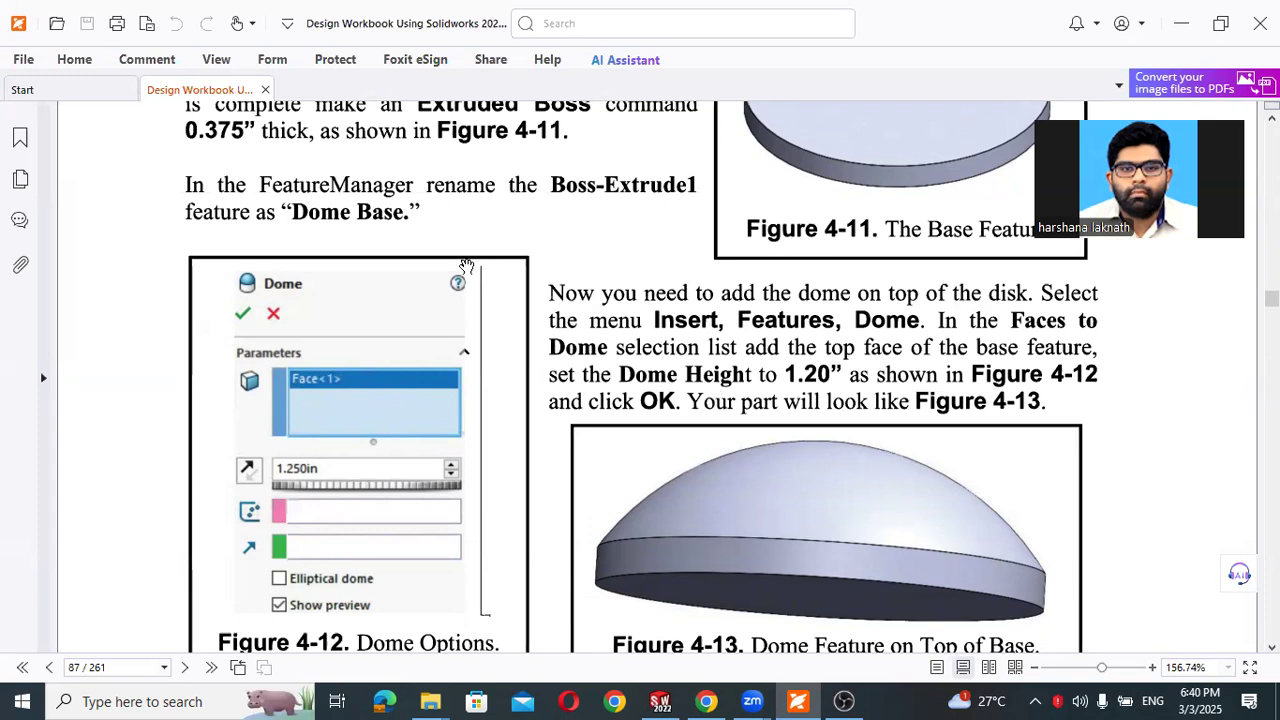
{"action": "left_click", "coordinate": [1181, 23]}
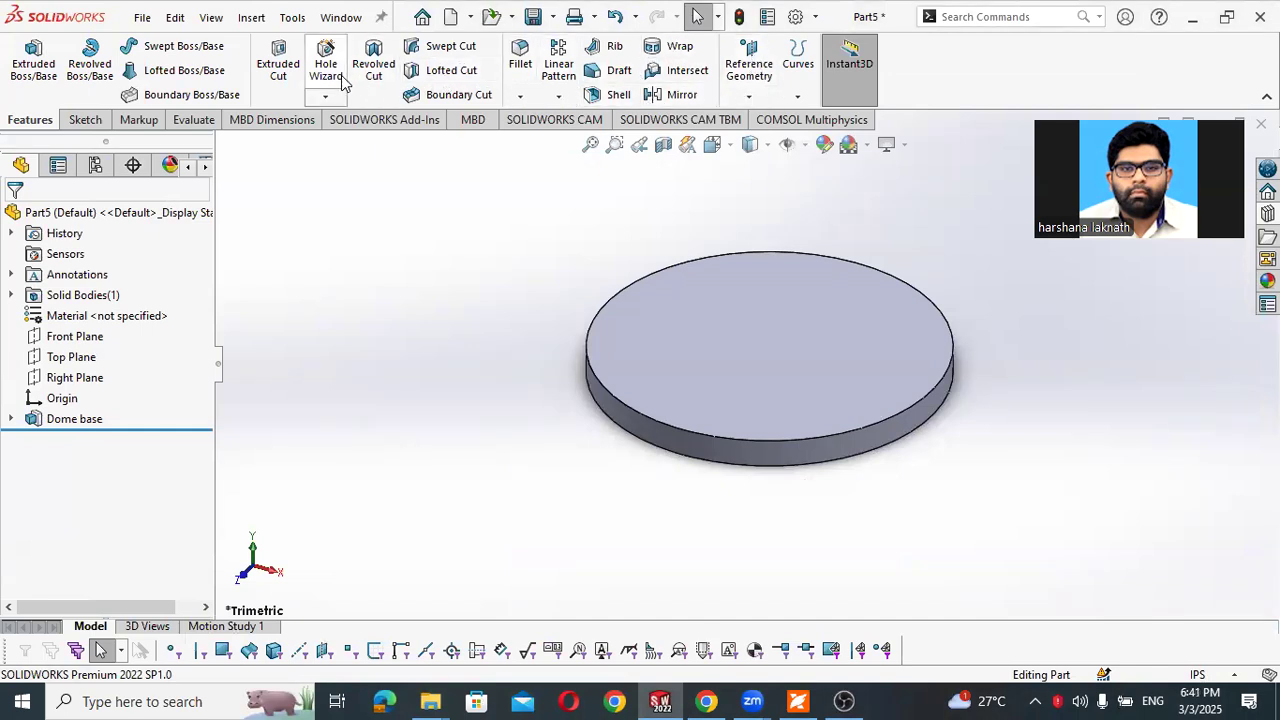
{"action": "left_click", "coordinate": [252, 18]}
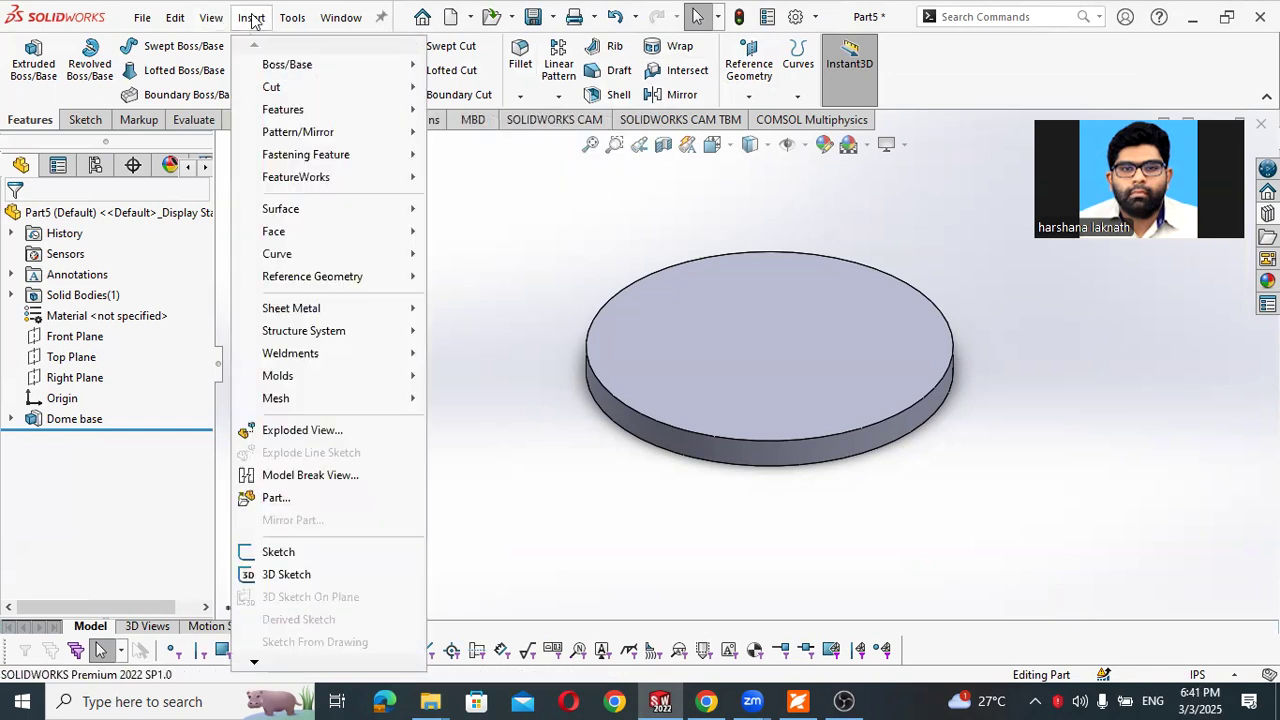
{"action": "mouse_move", "coordinate": [298, 112]}
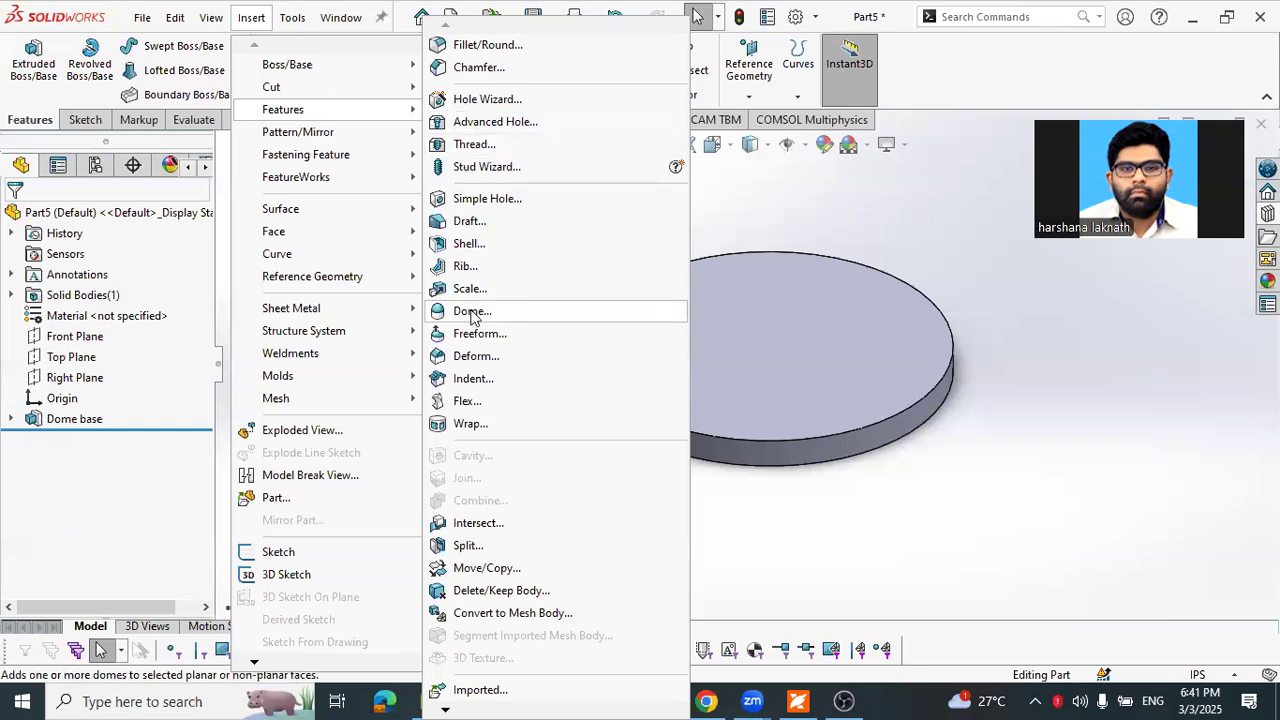
{"action": "left_click", "coordinate": [472, 312]}
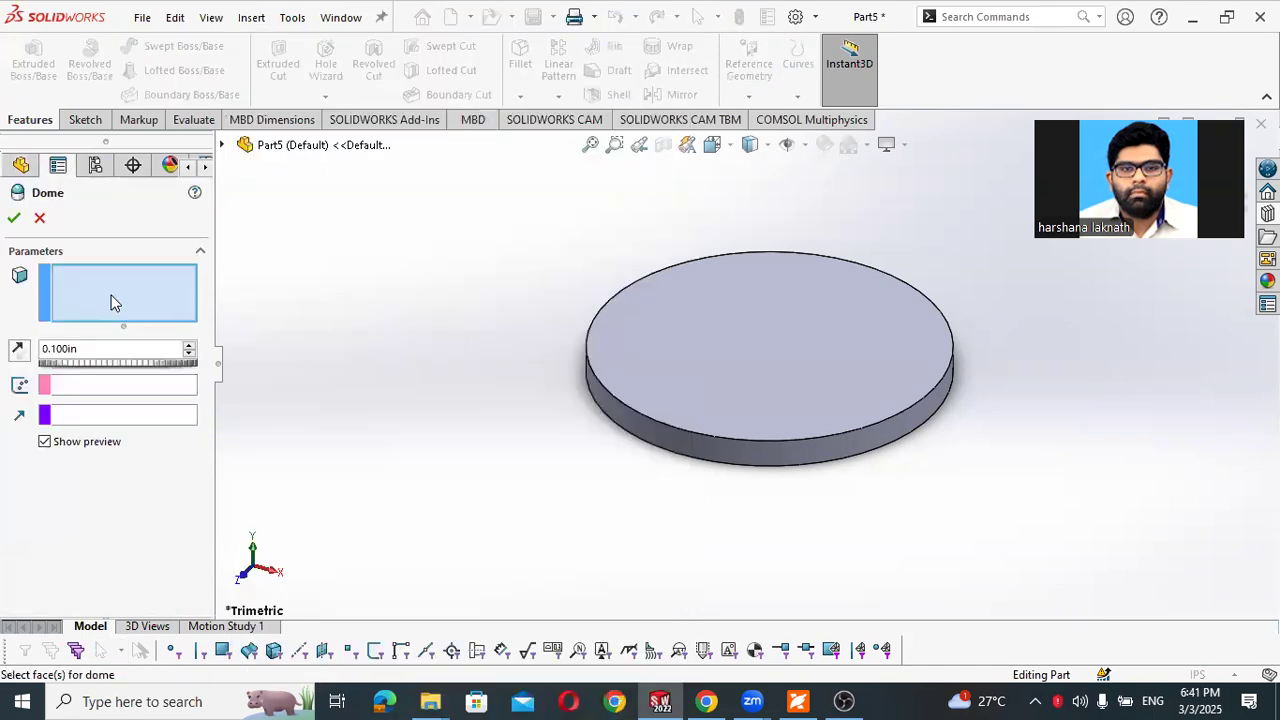
{"action": "left_click", "coordinate": [743, 336]}
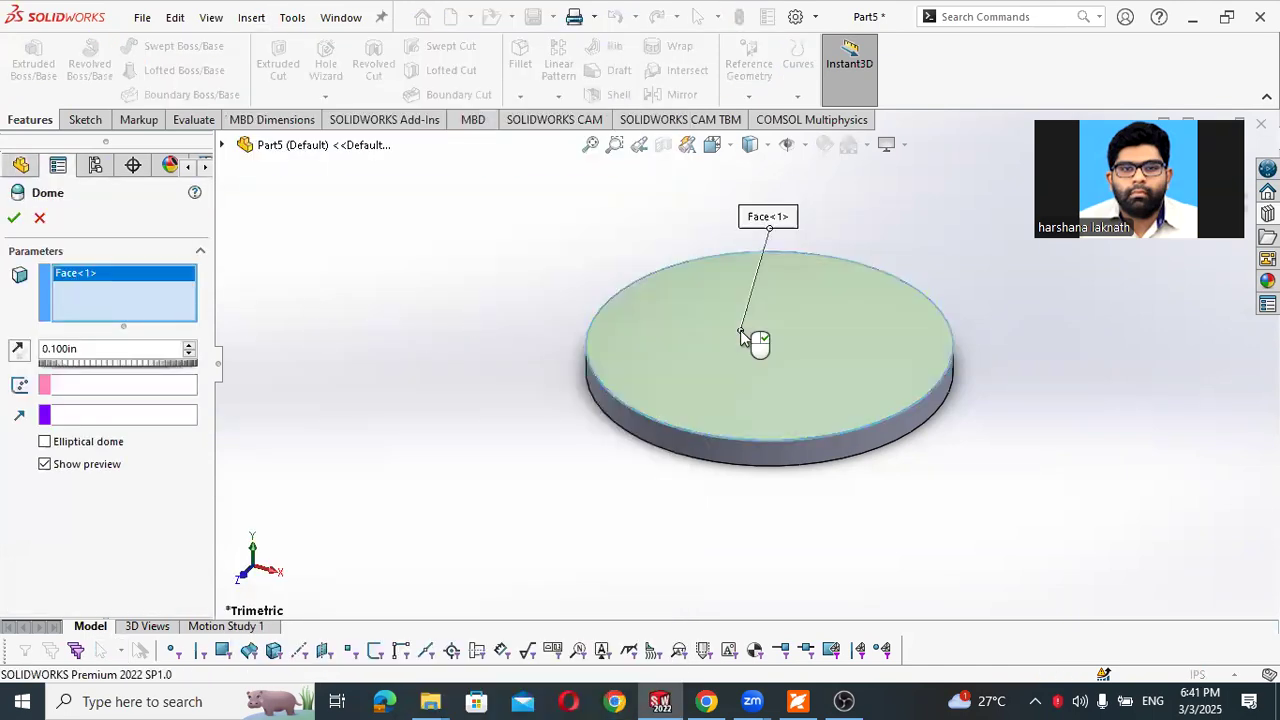
{"action": "double_click", "coordinate": [89, 348]}
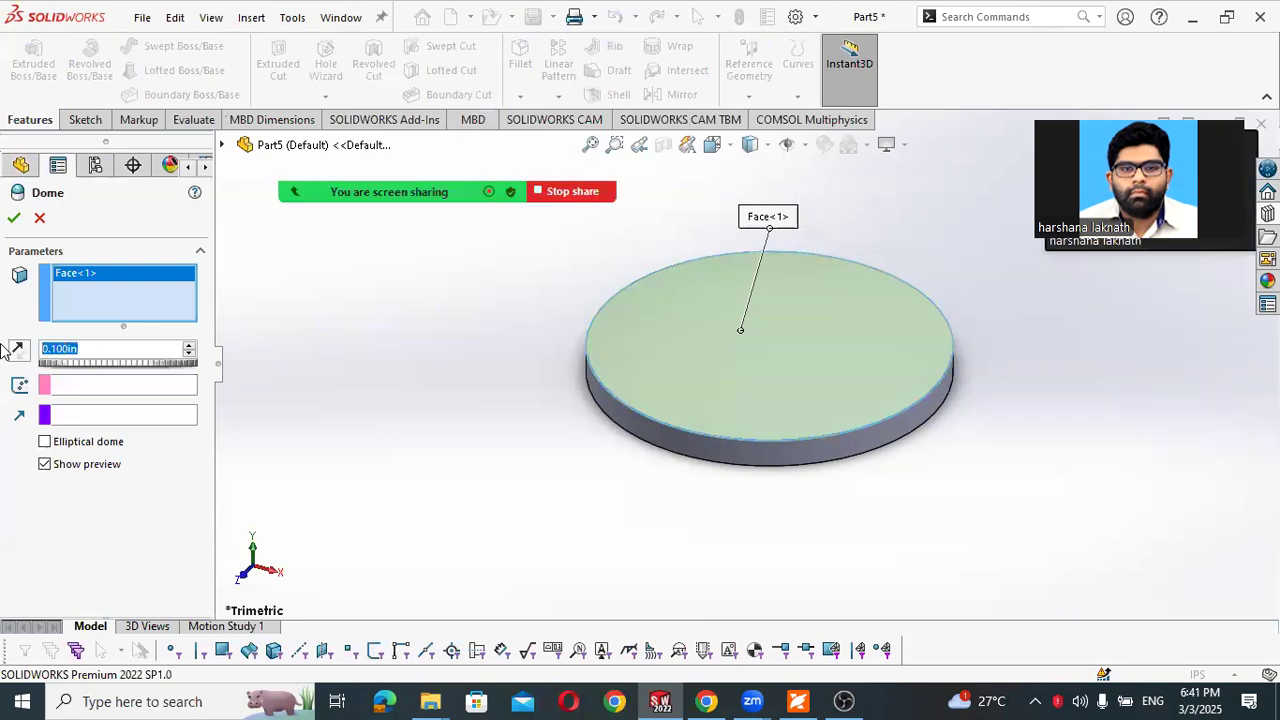
{"action": "type", "text": "1.25"}
{"action": "key", "text": "Return"}
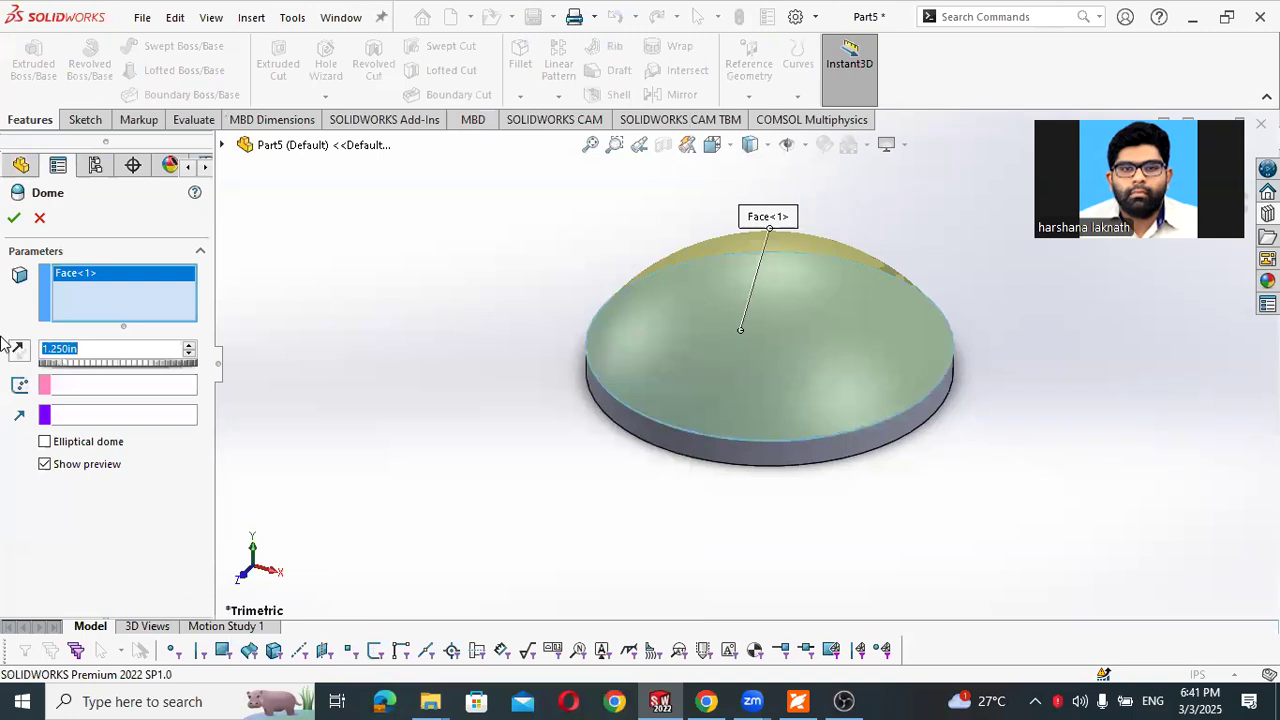
{"action": "left_click", "coordinate": [13, 218]}
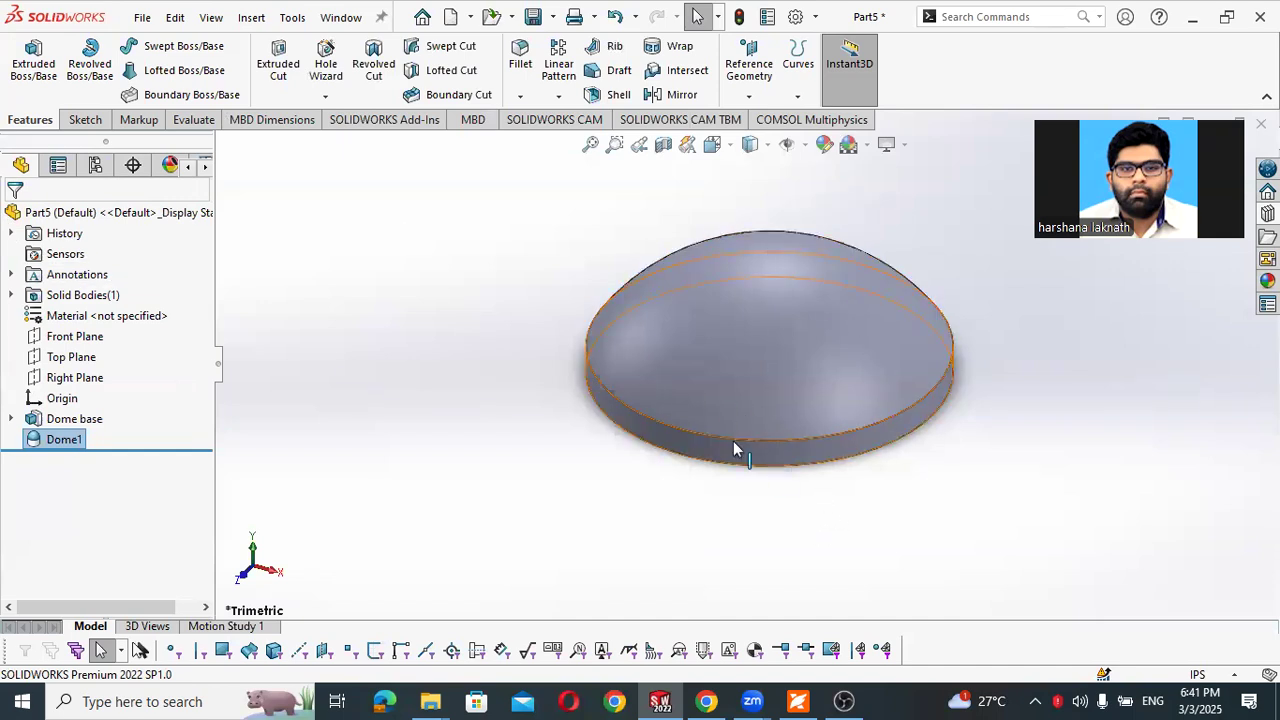
- Consult the shell instructions in the PDF workbook, and shell the part to 0.075 in thickness with preview on, removing the flat bottom face
{"action": "left_click", "coordinate": [806, 700]}
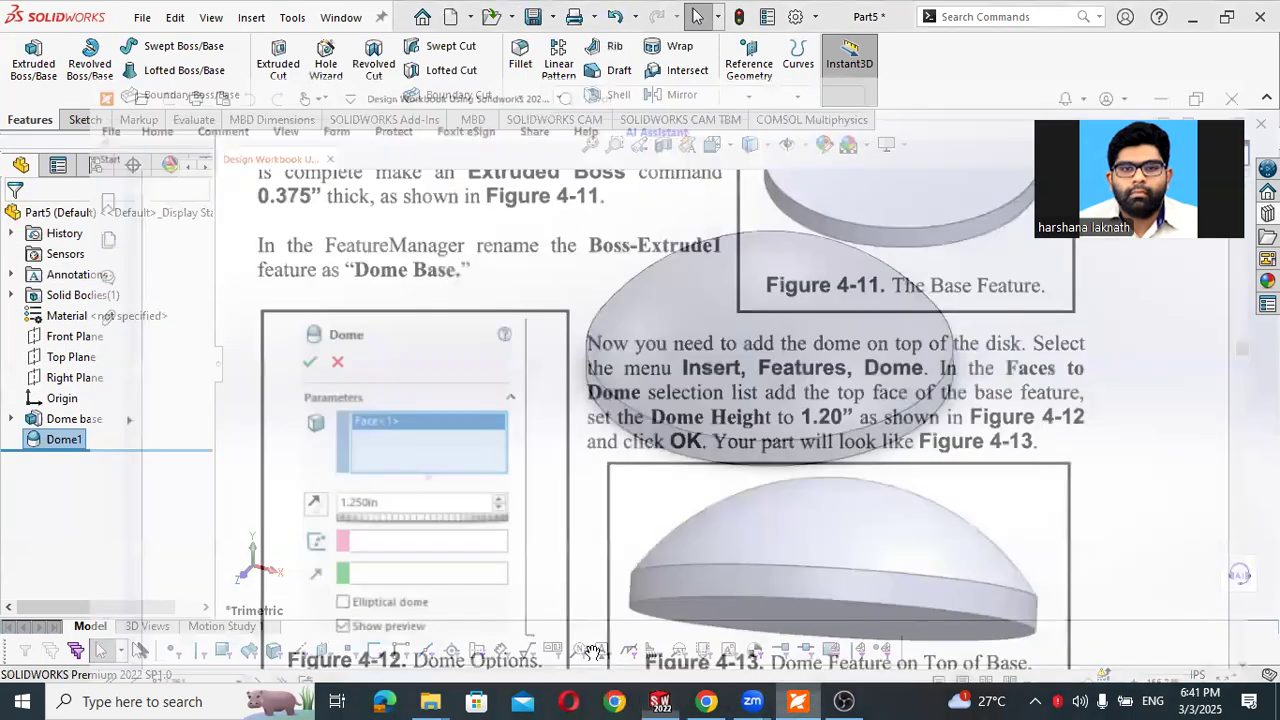
{"action": "scroll", "coordinate": [645, 415], "scroll_direction": "down", "scroll_amount": 3}
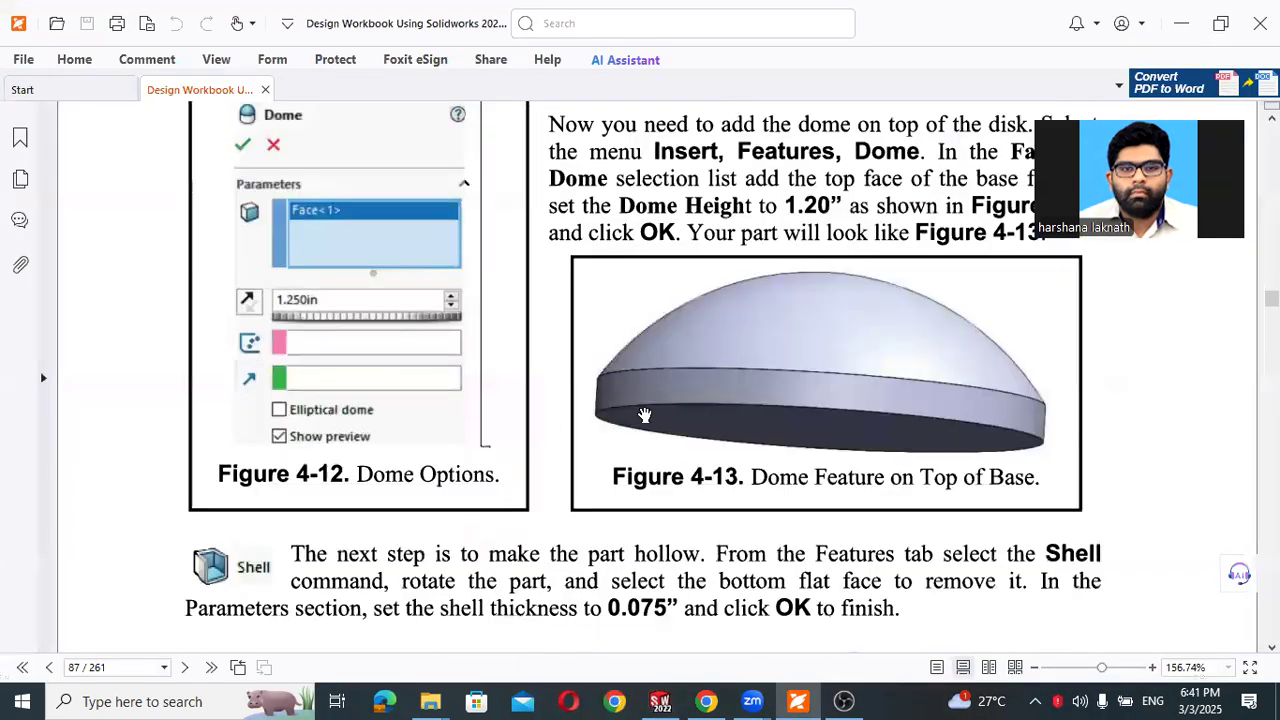
{"action": "scroll", "coordinate": [645, 415], "scroll_direction": "down", "scroll_amount": 3}
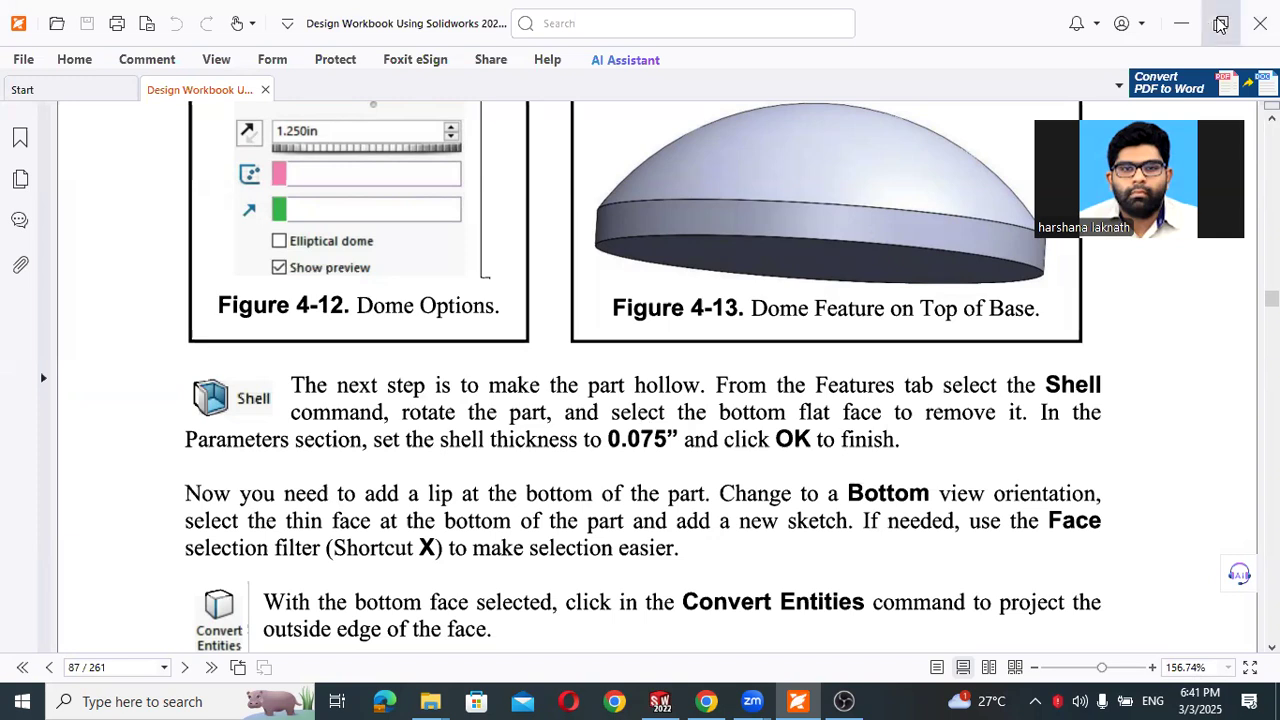
{"action": "left_click", "coordinate": [1181, 22]}
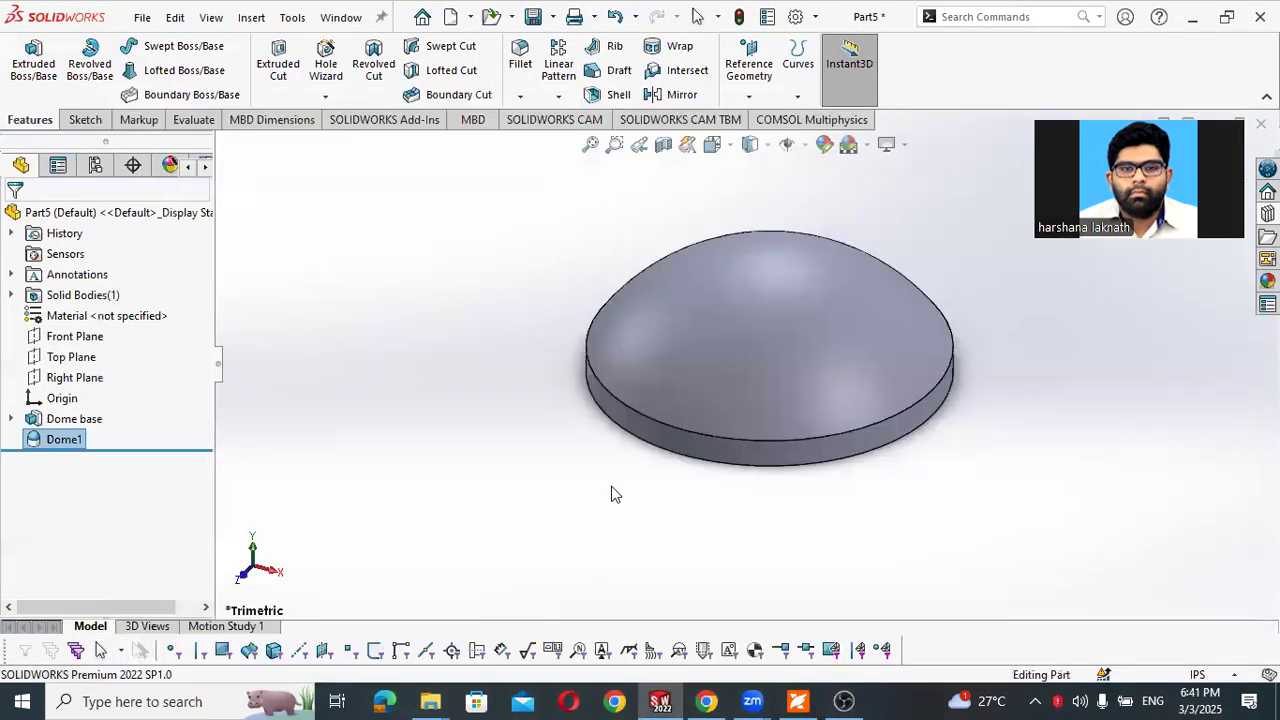
{"action": "middle_click_drag", "start_coordinate": [609, 494], "coordinate": [800, 485]}
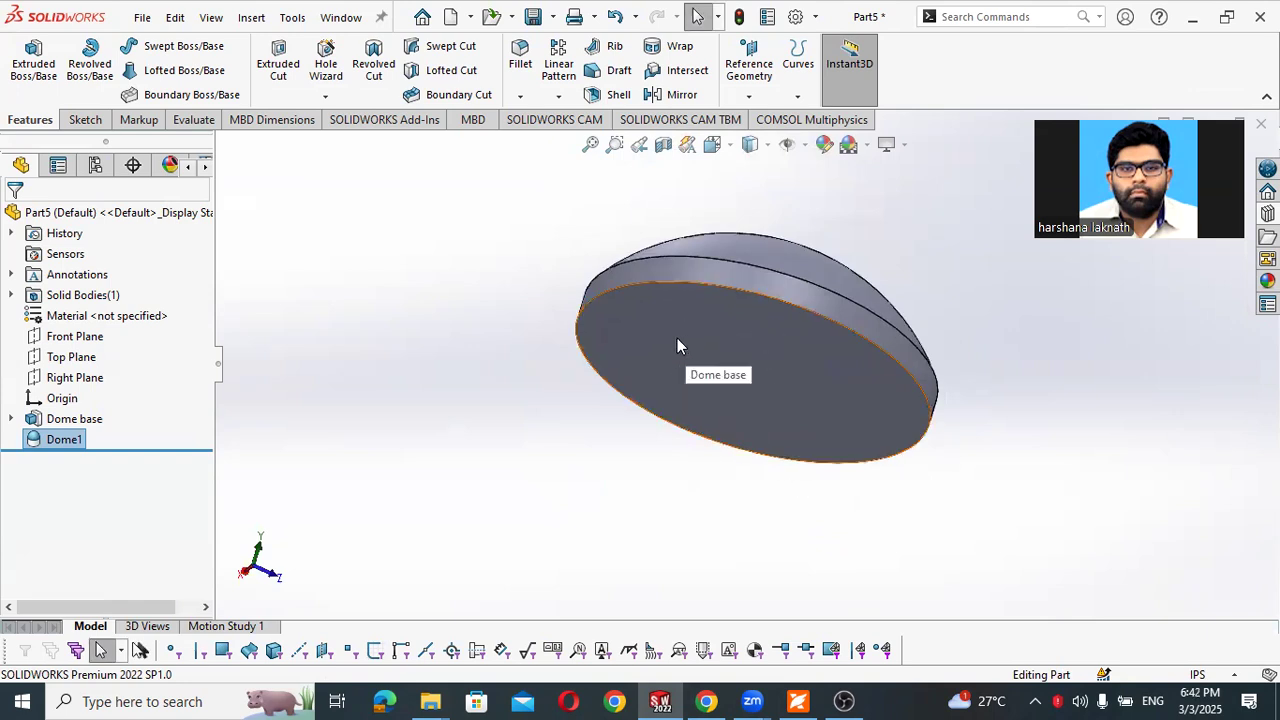
{"action": "left_click", "coordinate": [619, 95]}
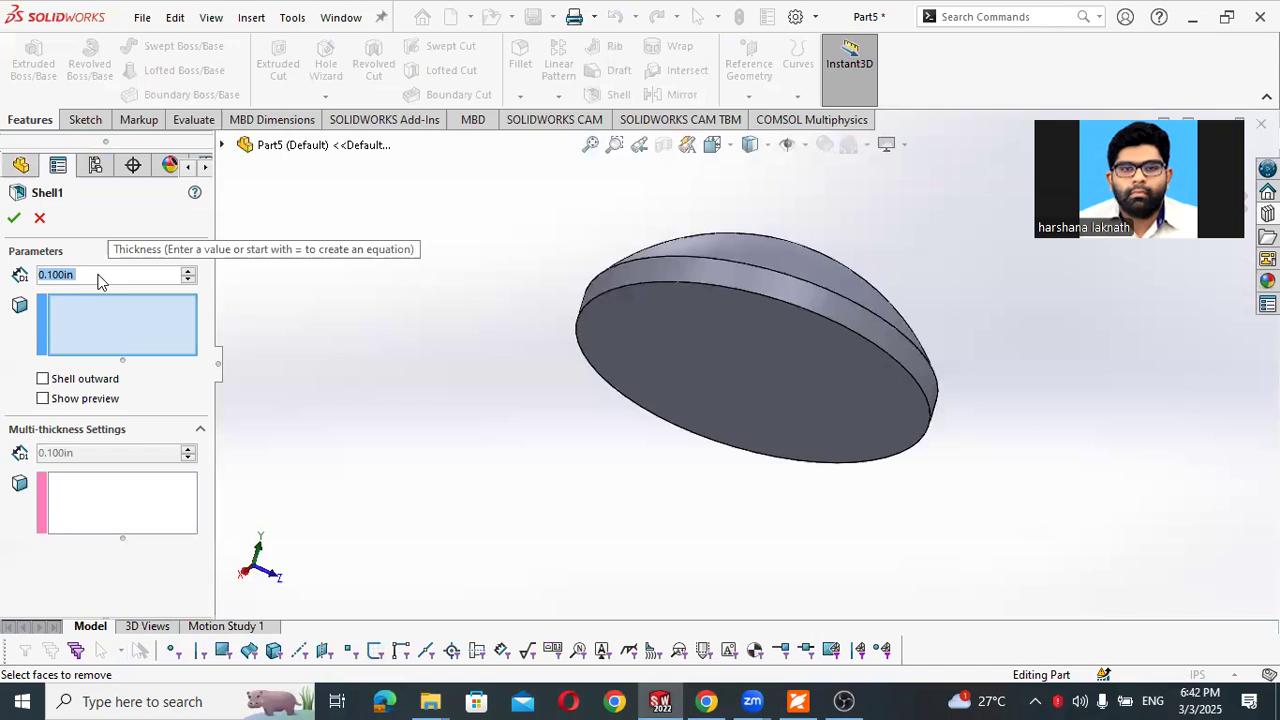
{"action": "type", "text": "0."}
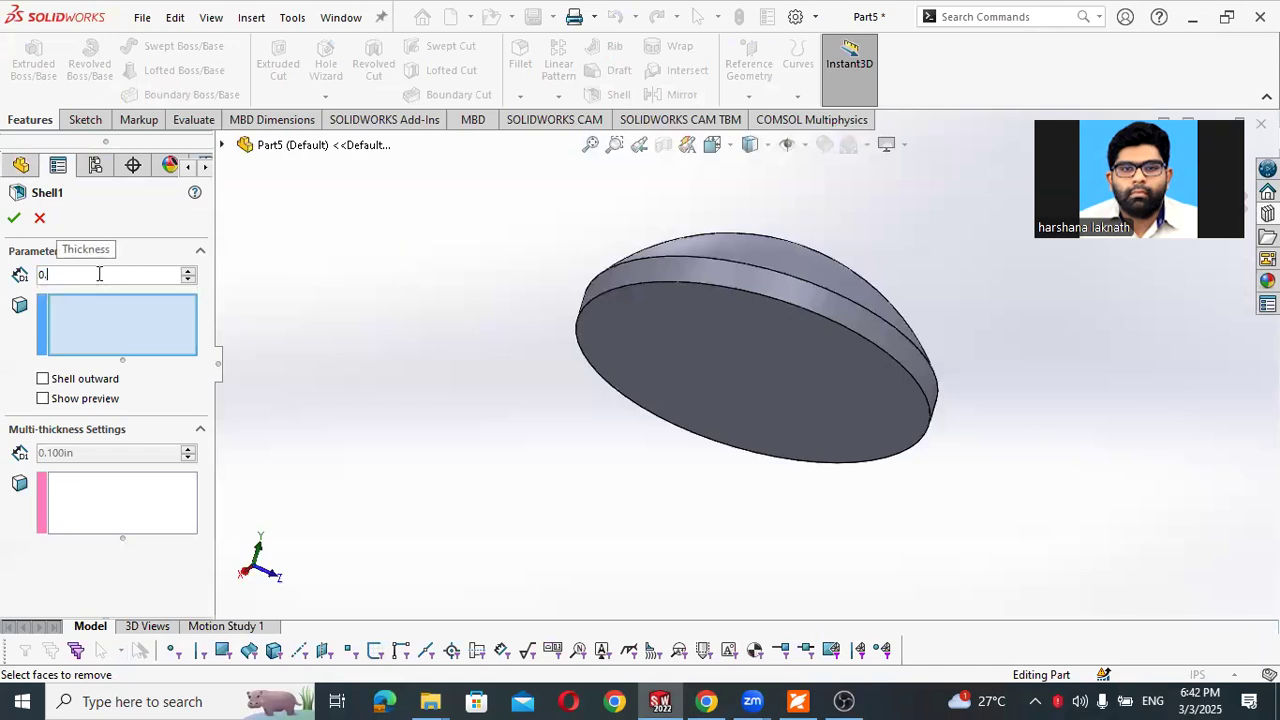
{"action": "type", "text": "0"}
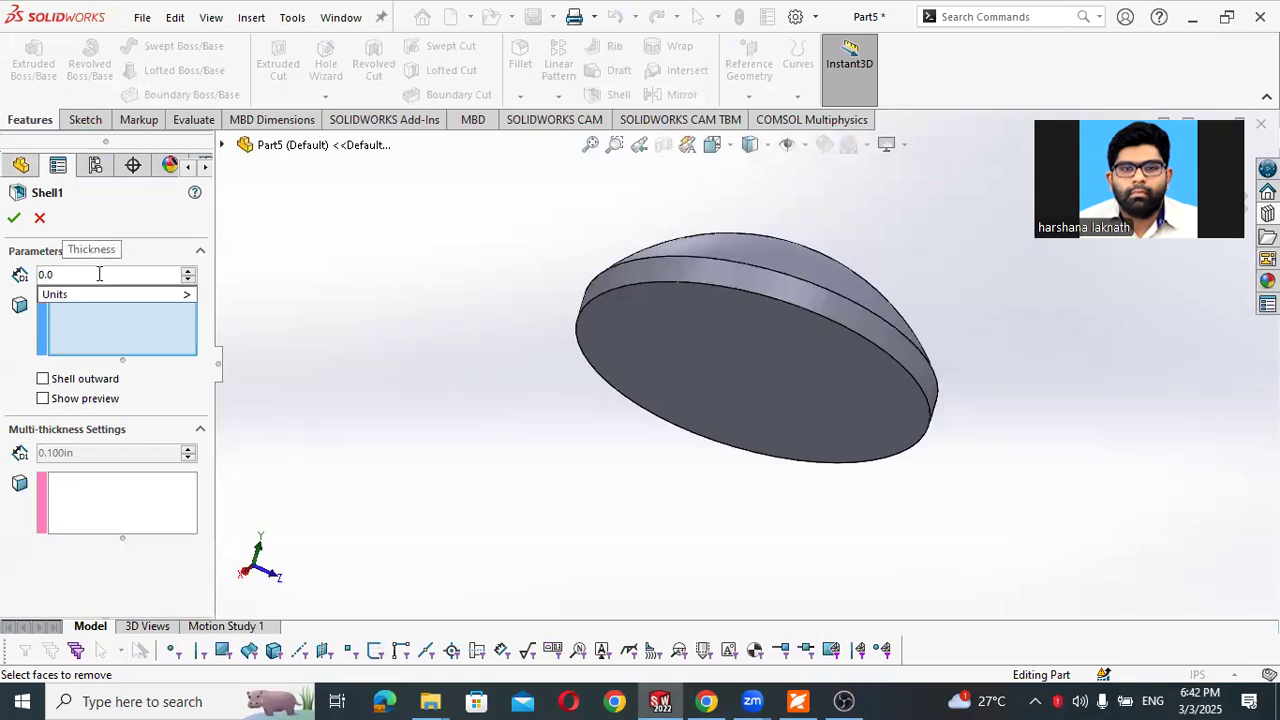
{"action": "type", "text": "75"}
{"action": "left_click", "coordinate": [655, 345]}
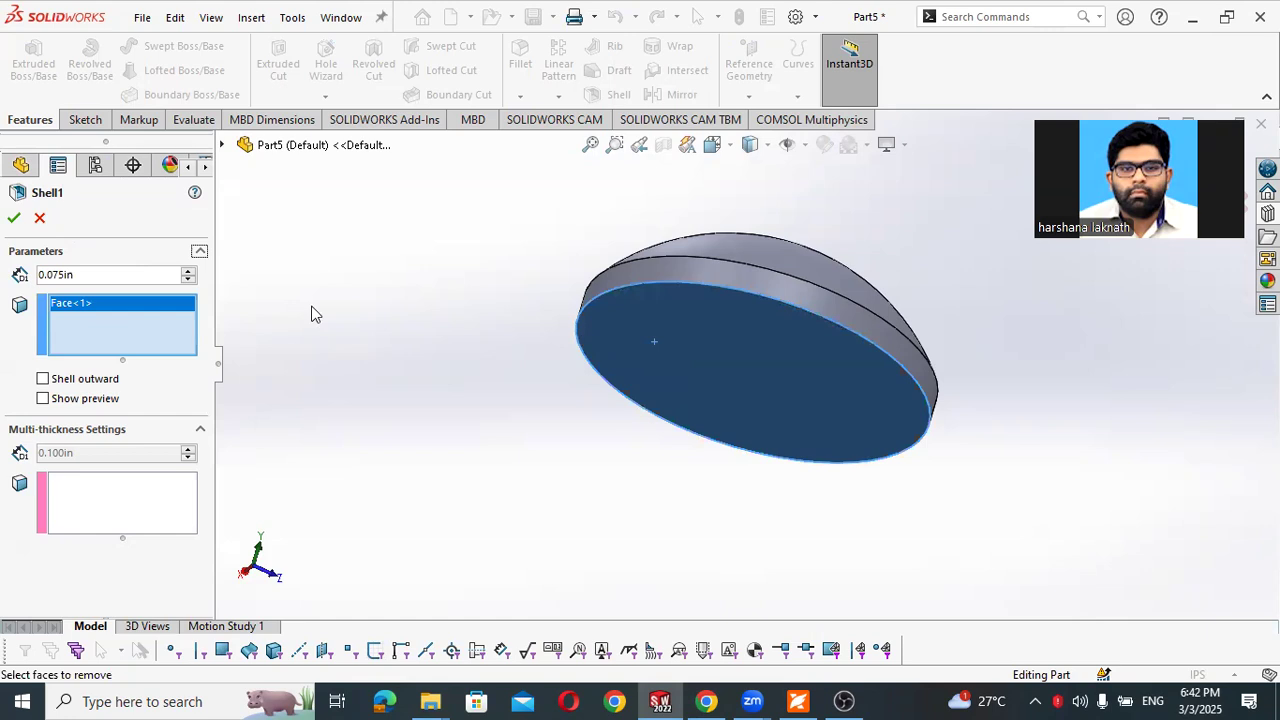
{"action": "left_click", "coordinate": [43, 398]}
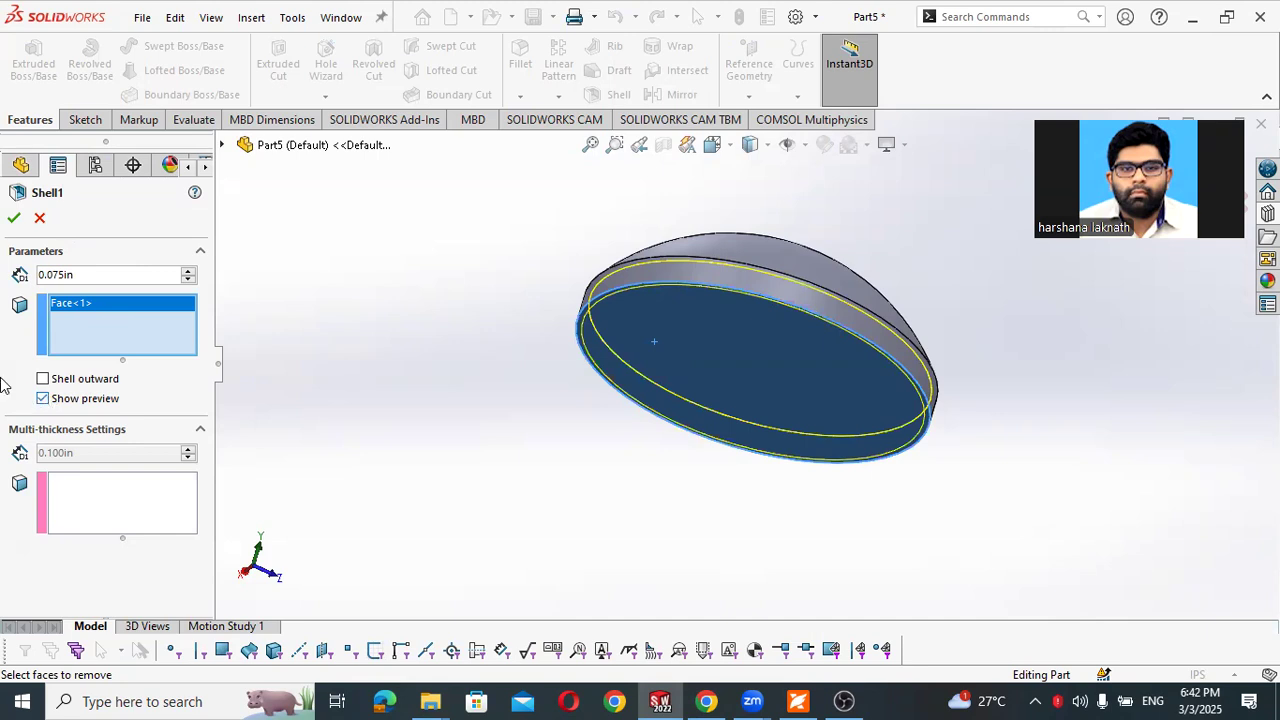
{"action": "left_click", "coordinate": [14, 222]}
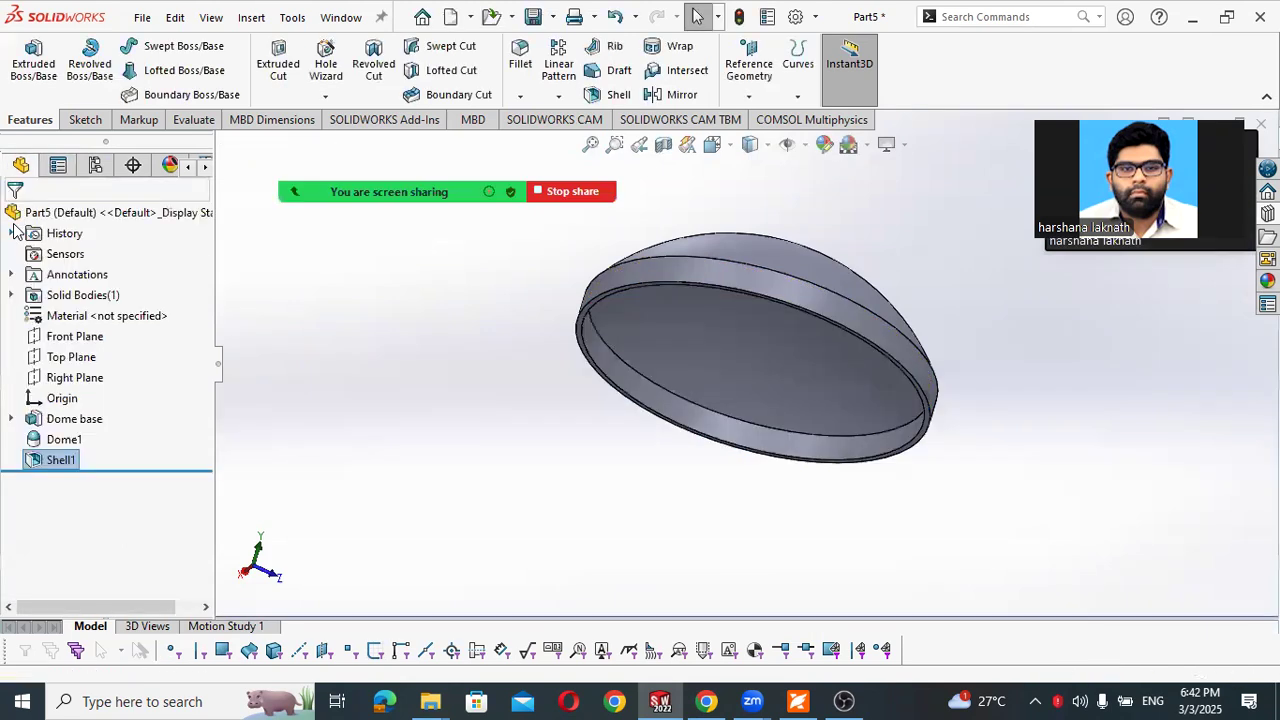
{"action": "left_click", "coordinate": [362, 363]}
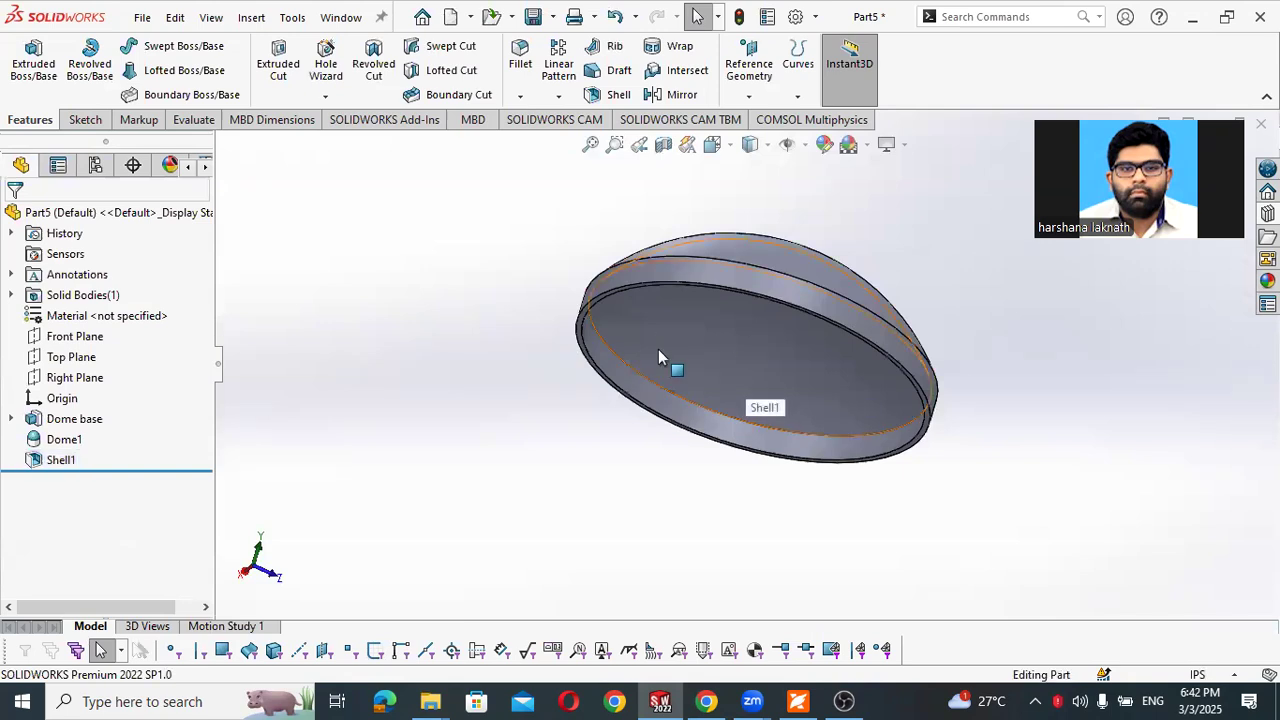
- Read the PDF workbook's instructions for sketching and extruding the lip at the bottom of the part, including Figures 4-14 and 4-15
{"action": "left_click", "coordinate": [797, 701]}
{"action": "scroll", "coordinate": [400, 440], "scroll_direction": "down", "scroll_amount": 3}
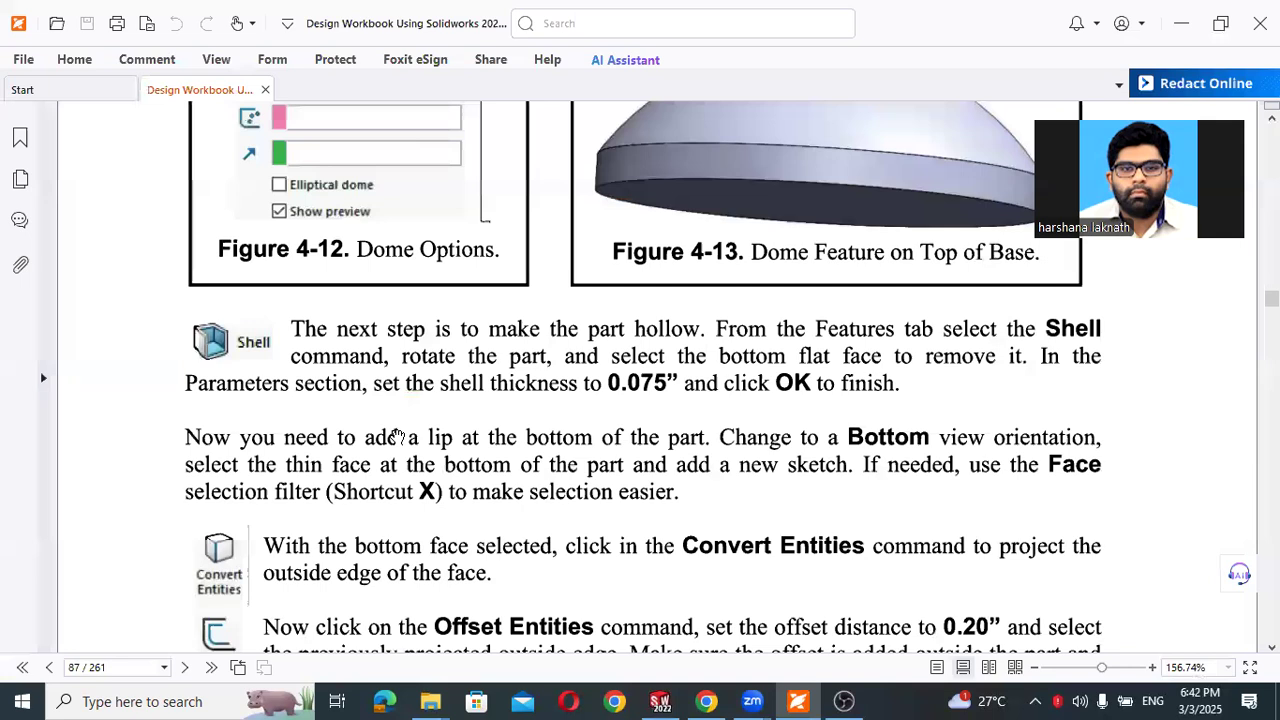
{"action": "scroll", "coordinate": [398, 436], "scroll_direction": "down", "scroll_amount": 3}
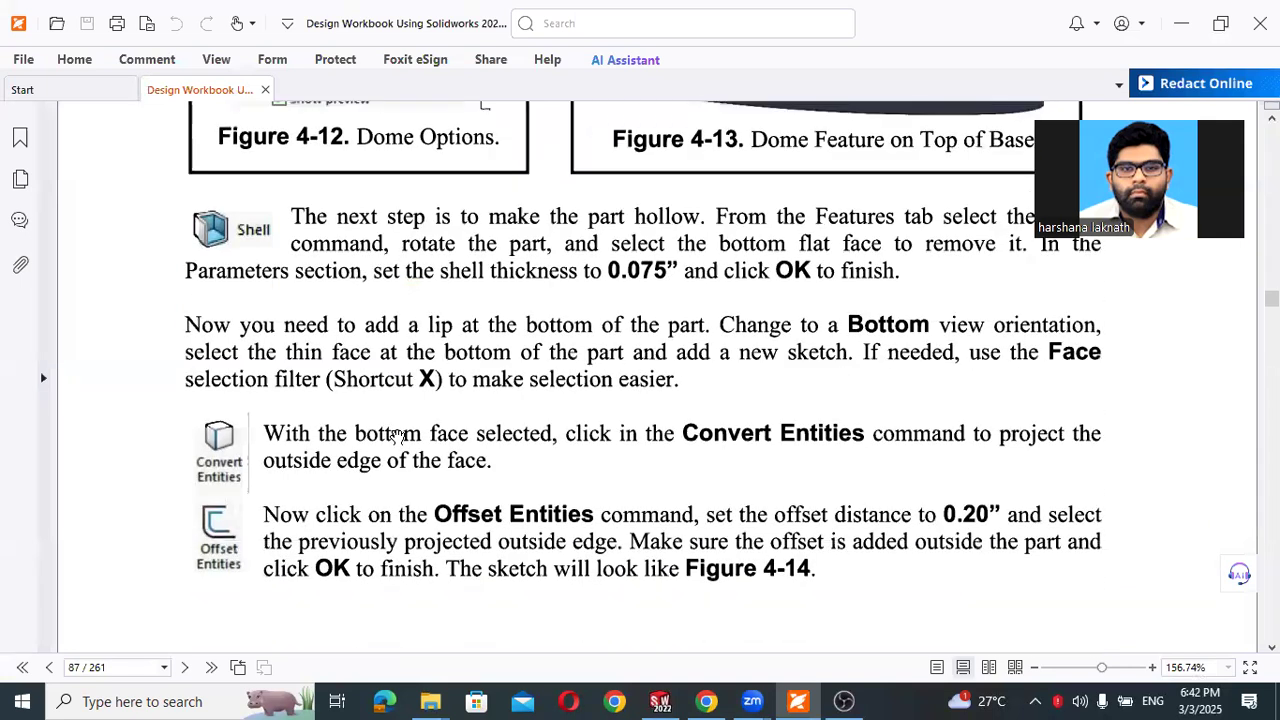
{"action": "scroll", "coordinate": [397, 436], "scroll_direction": "up", "scroll_amount": 3}
{"action": "scroll", "coordinate": [397, 436], "scroll_direction": "down", "scroll_amount": 3}
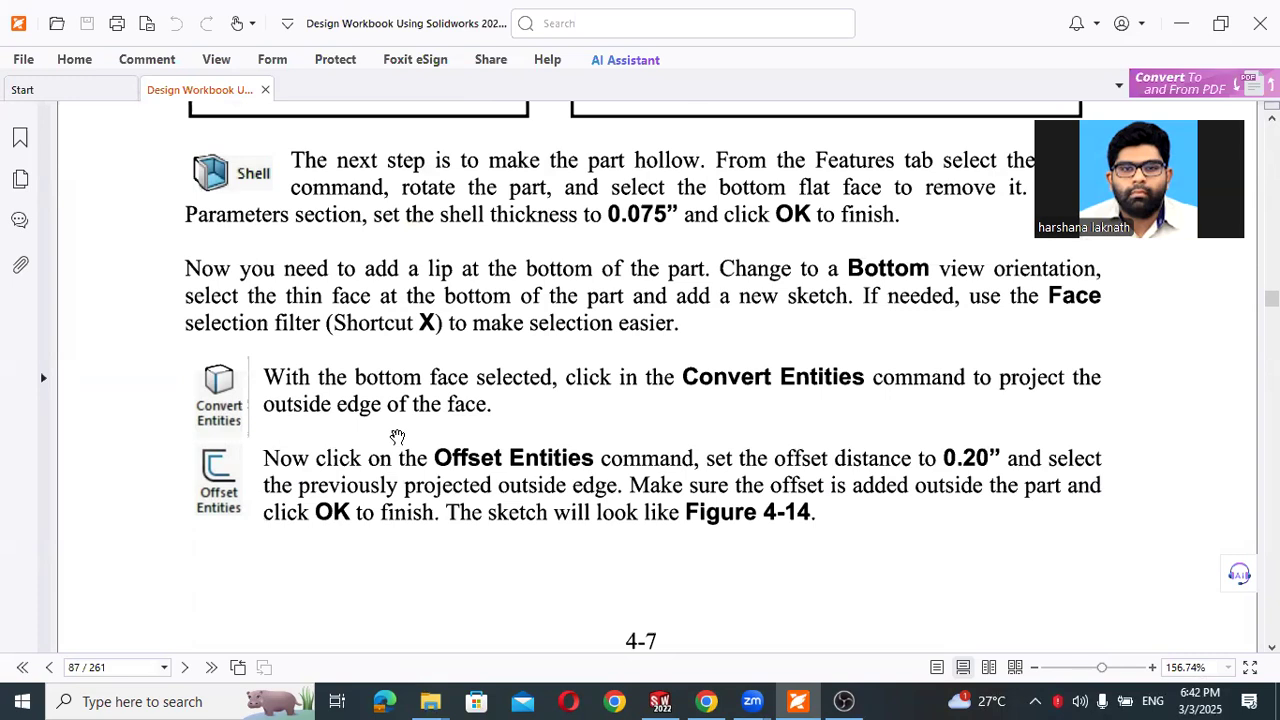
{"action": "scroll", "coordinate": [397, 437], "scroll_direction": "down", "scroll_amount": 3}
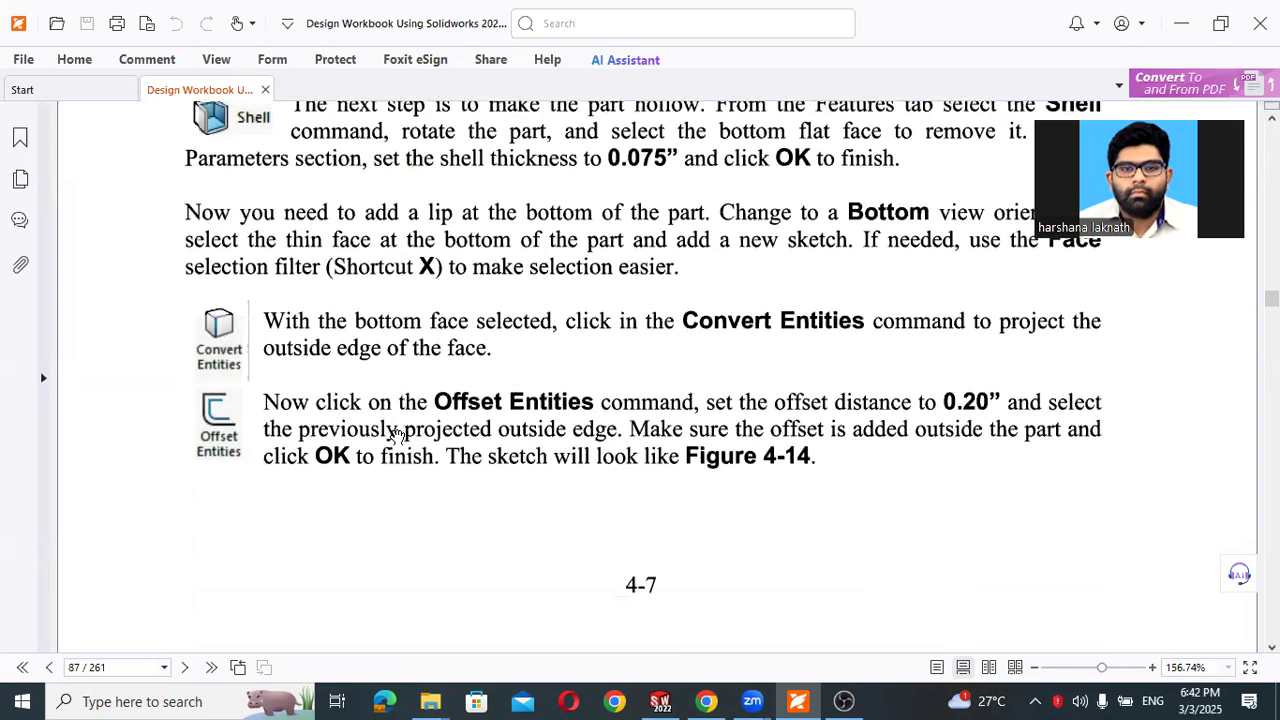
{"action": "scroll", "coordinate": [397, 437], "scroll_direction": "down", "scroll_amount": 10}
{"action": "scroll", "coordinate": [397, 437], "scroll_direction": "up", "scroll_amount": 1}
{"action": "scroll", "coordinate": [397, 437], "scroll_direction": "down", "scroll_amount": 1}
{"action": "scroll", "coordinate": [397, 437], "scroll_direction": "up", "scroll_amount": 1}
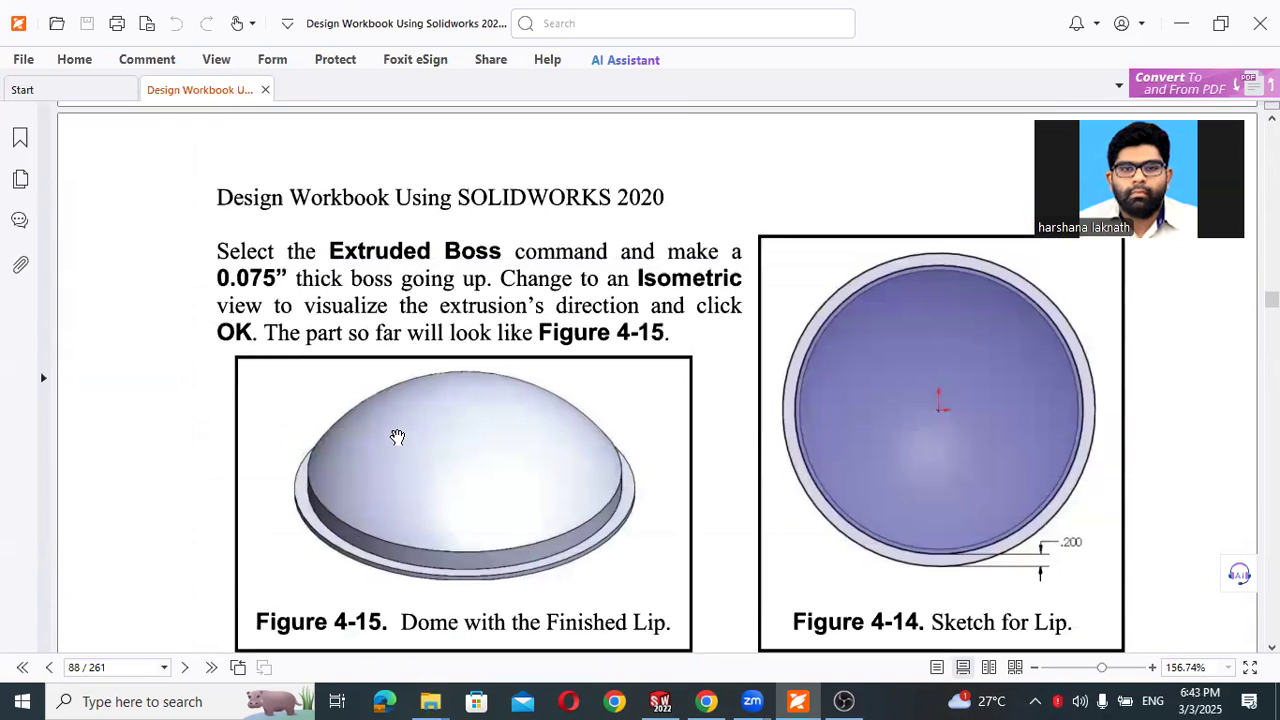
{"action": "left_click", "coordinate": [1181, 23]}
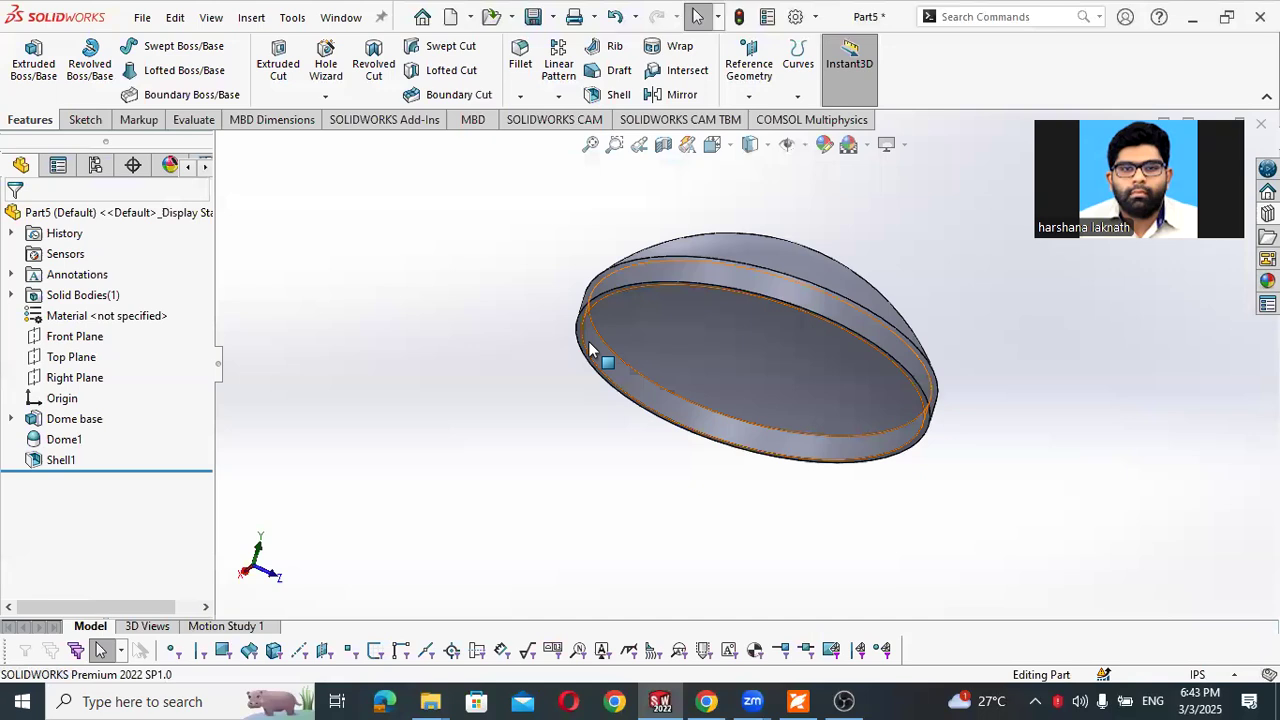
- Turn on the face selection filter for picking the thin bottom rim of the shelled dome
{"action": "scroll", "coordinate": [583, 340], "scroll_direction": "down", "scroll_amount": 5}
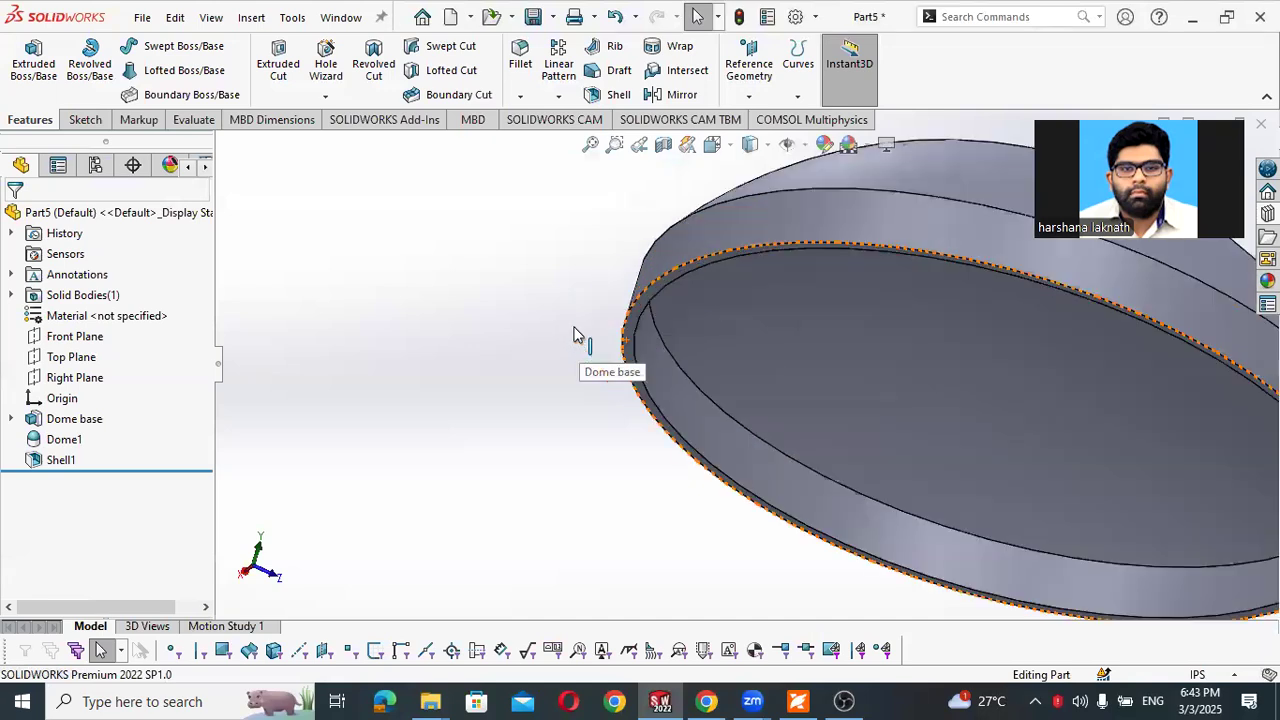
{"action": "scroll", "coordinate": [655, 325], "scroll_direction": "up", "scroll_amount": 5}
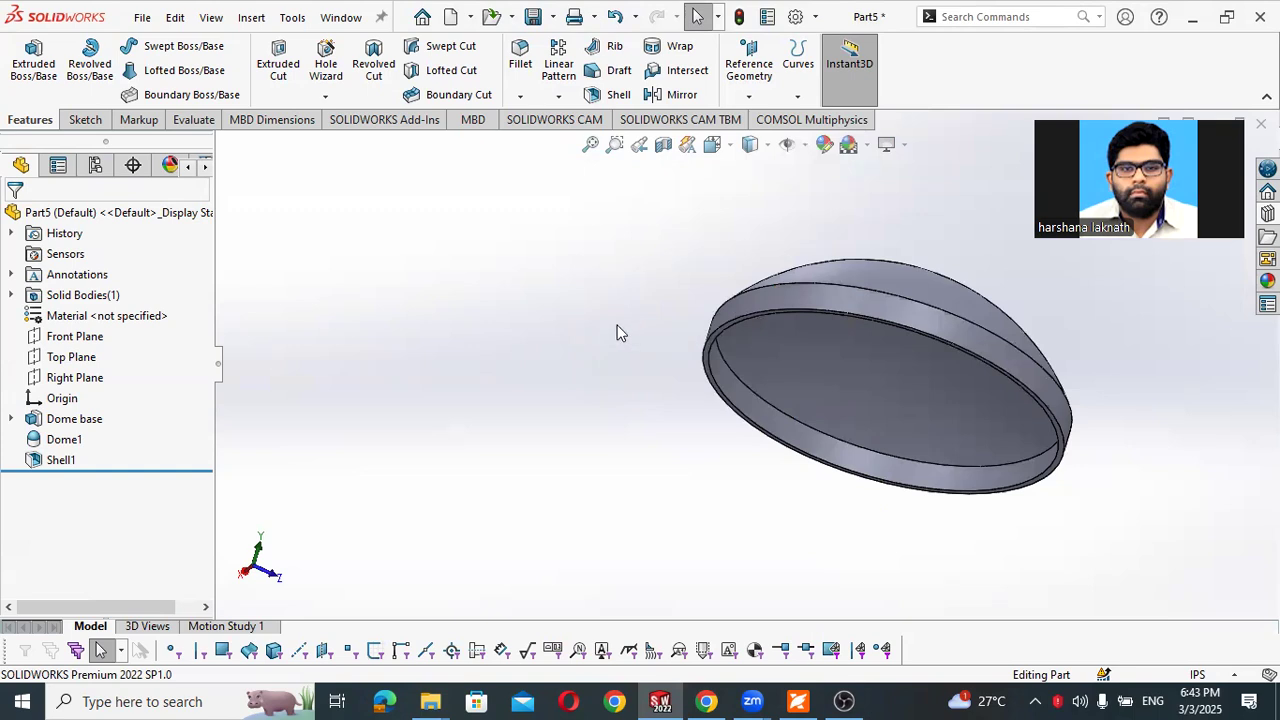
{"action": "key", "text": "x"}
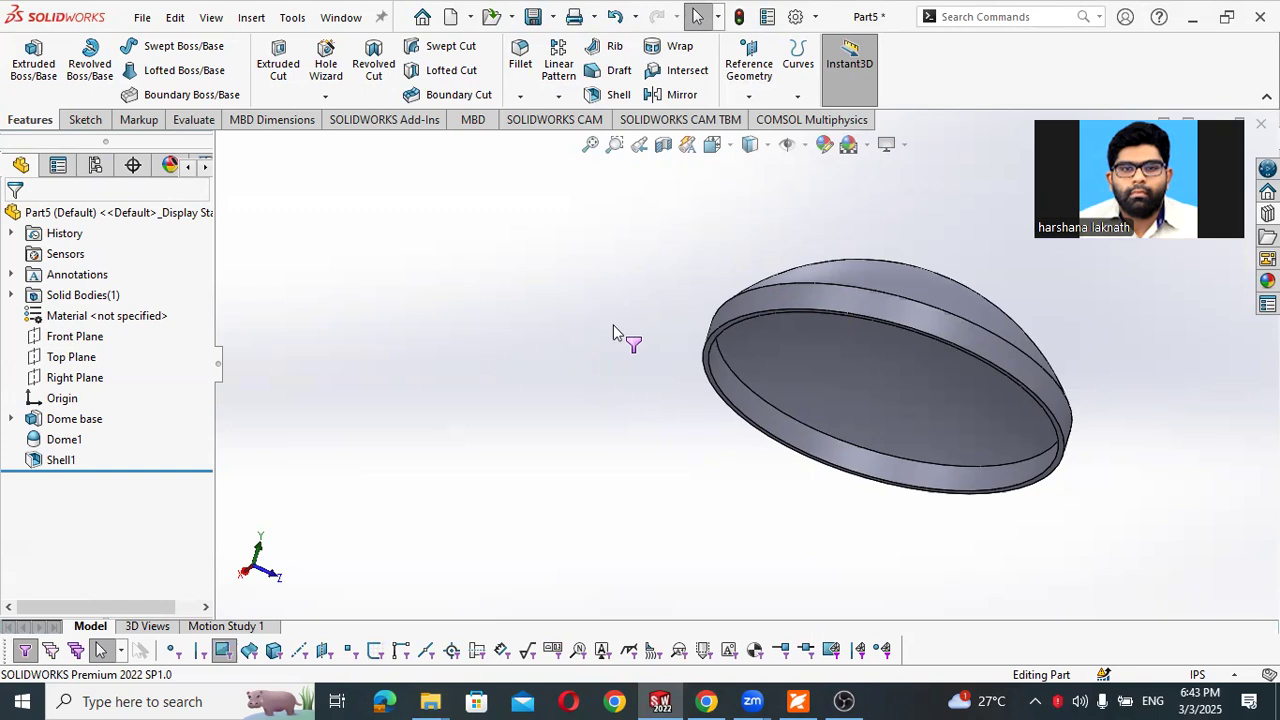
- Start a sketch on the thin bottom rim face and convert its outer circular edge into a sketch circle
{"action": "left_click", "coordinate": [704, 367]}
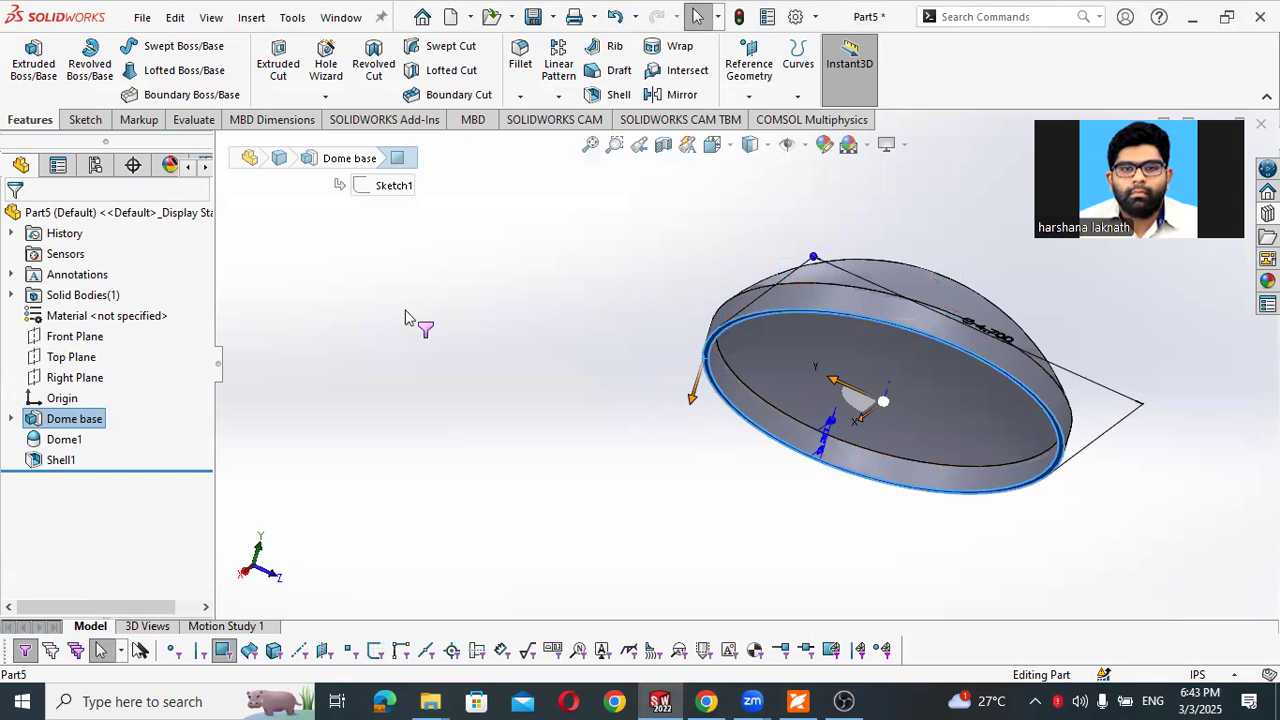
{"action": "left_click", "coordinate": [705, 355]}
{"action": "left_click", "coordinate": [777, 289]}
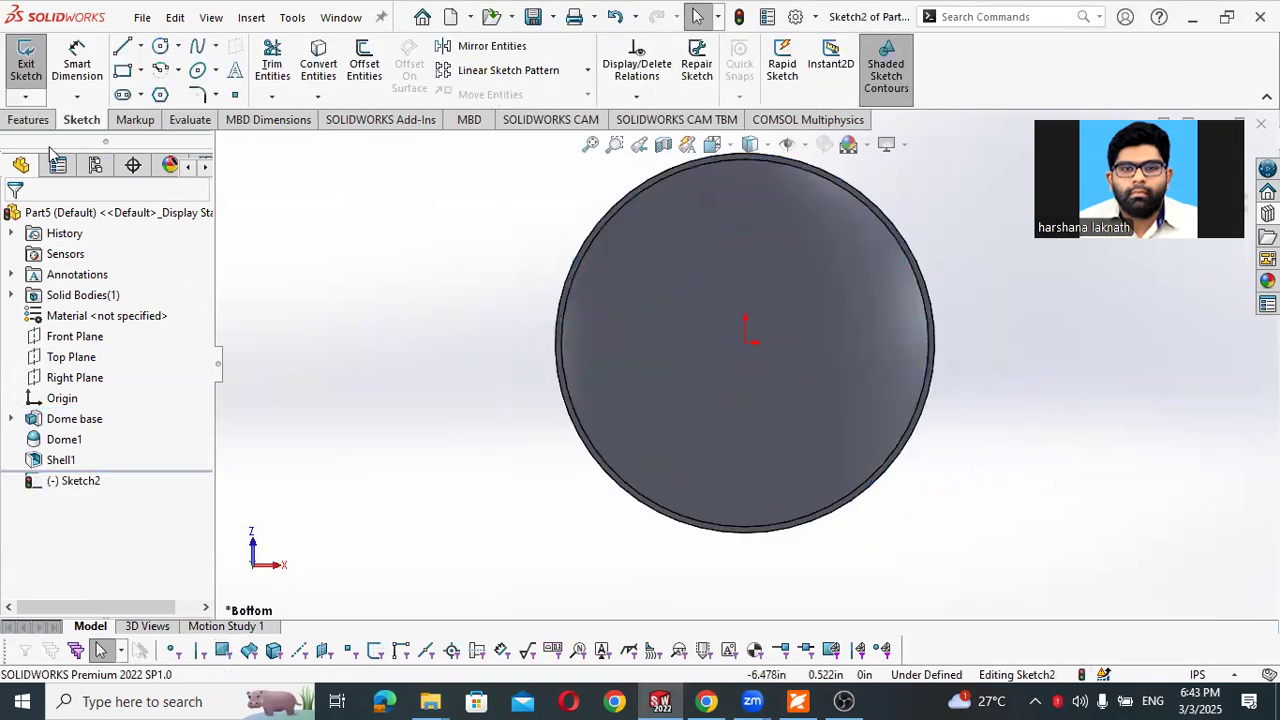
{"action": "left_click", "coordinate": [322, 62]}
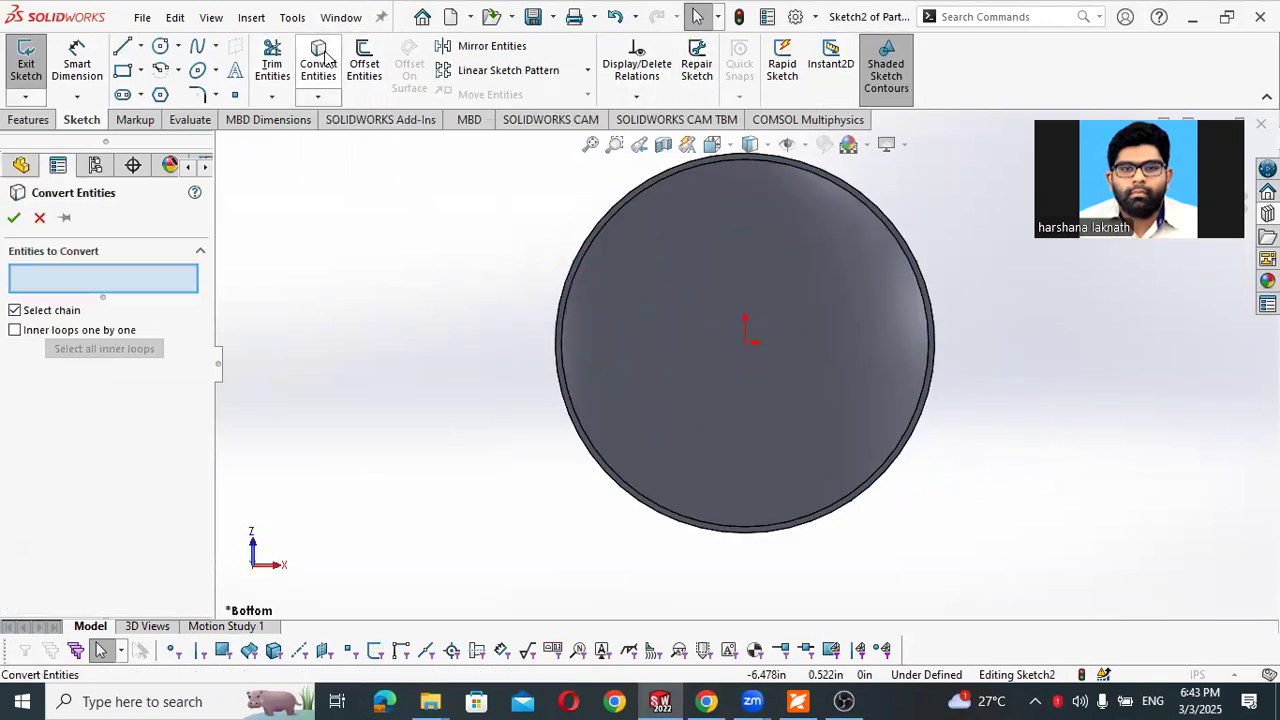
{"action": "left_click", "coordinate": [585, 243]}
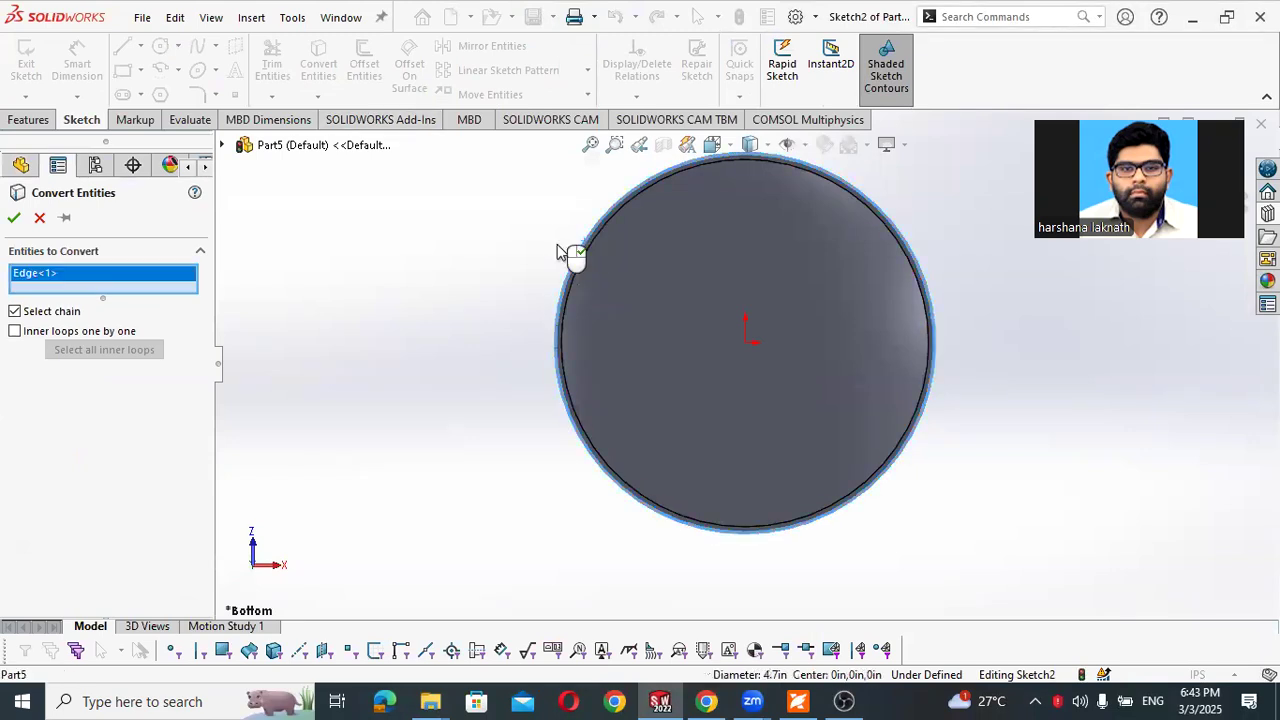
{"action": "left_click", "coordinate": [14, 217]}
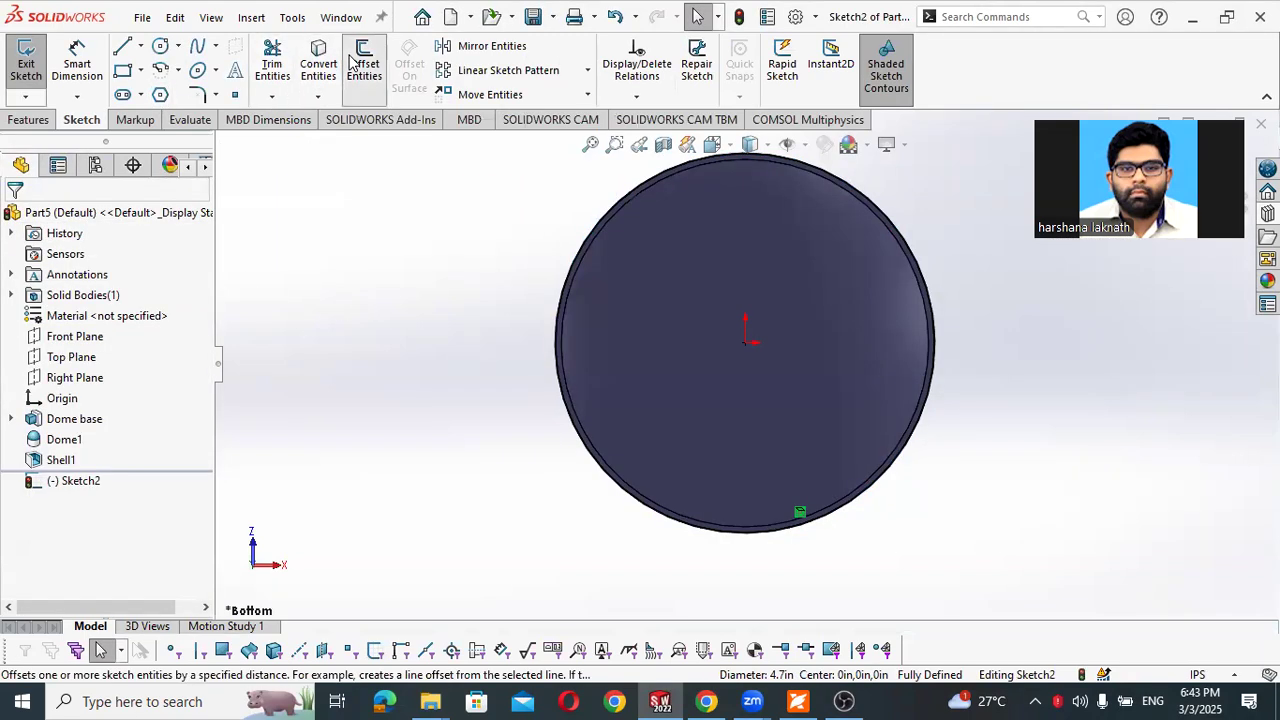
- Consult the Offset Entities instructions in the PDF workbook, and offset the converted circle outward by 0.21 in with a dimension added
{"action": "left_click", "coordinate": [352, 62]}
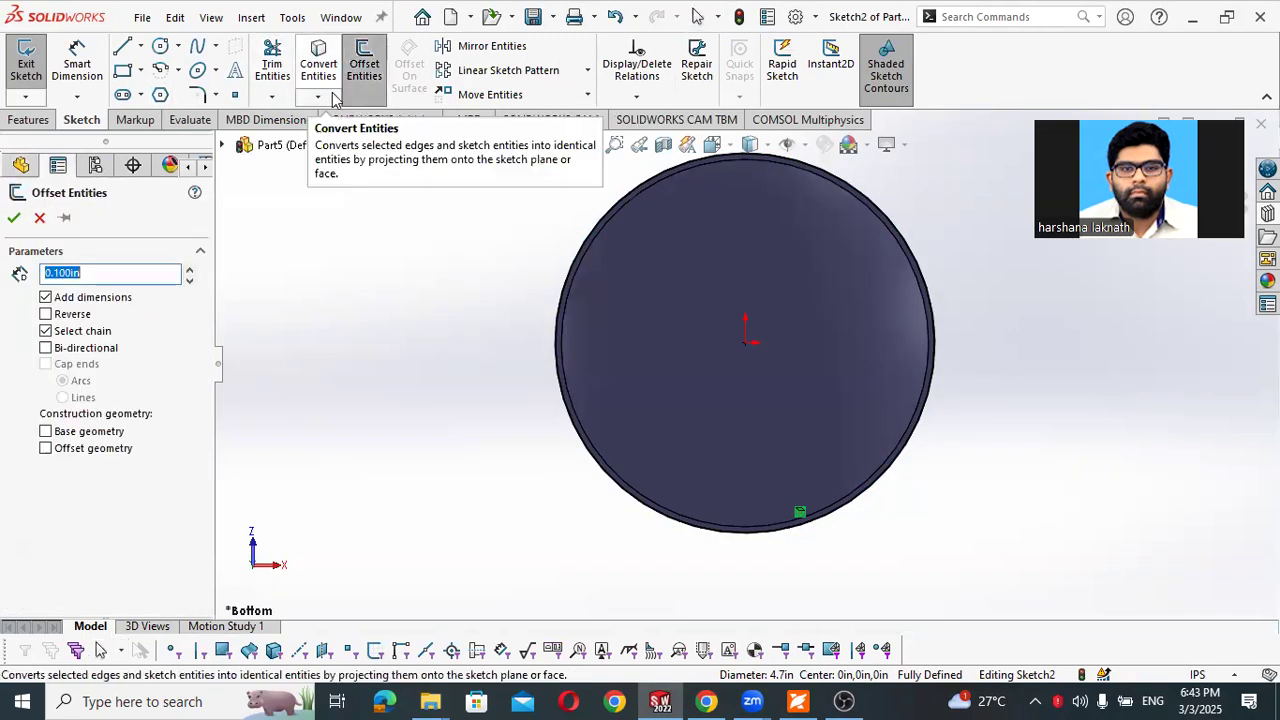
{"action": "left_click", "coordinate": [585, 265]}
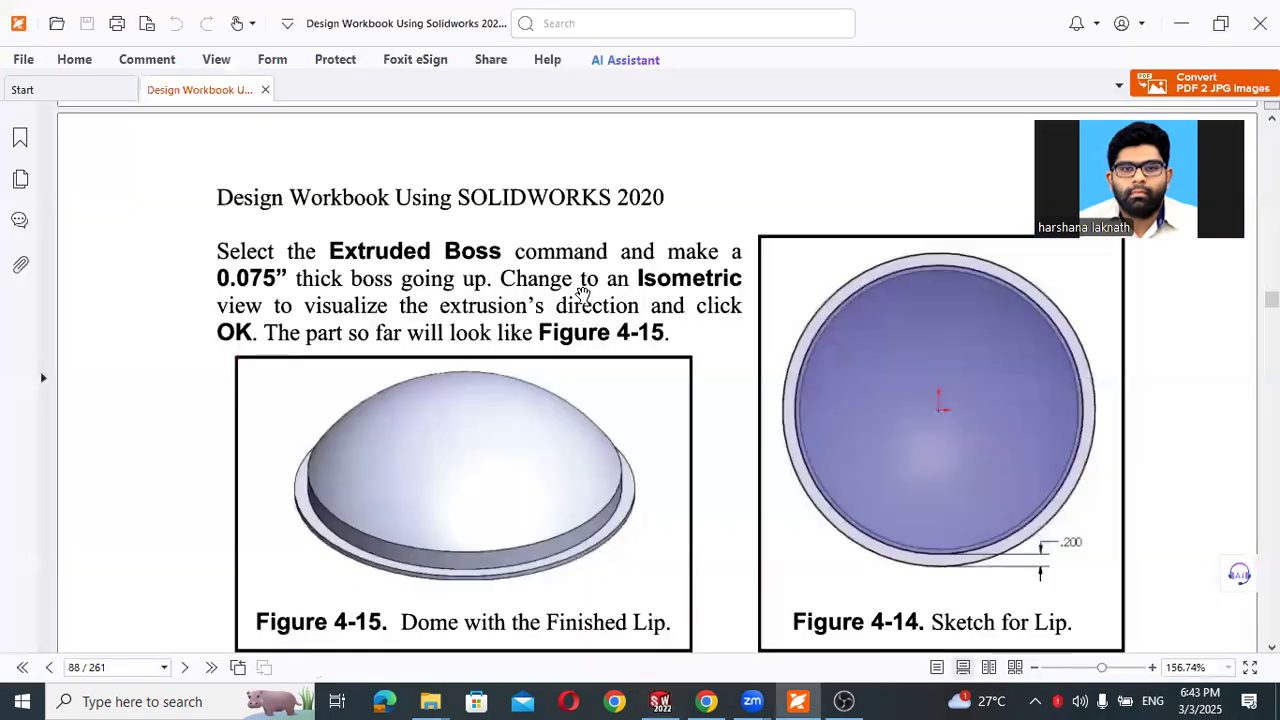
{"action": "scroll", "coordinate": [582, 293], "scroll_direction": "down", "scroll_amount": 1}
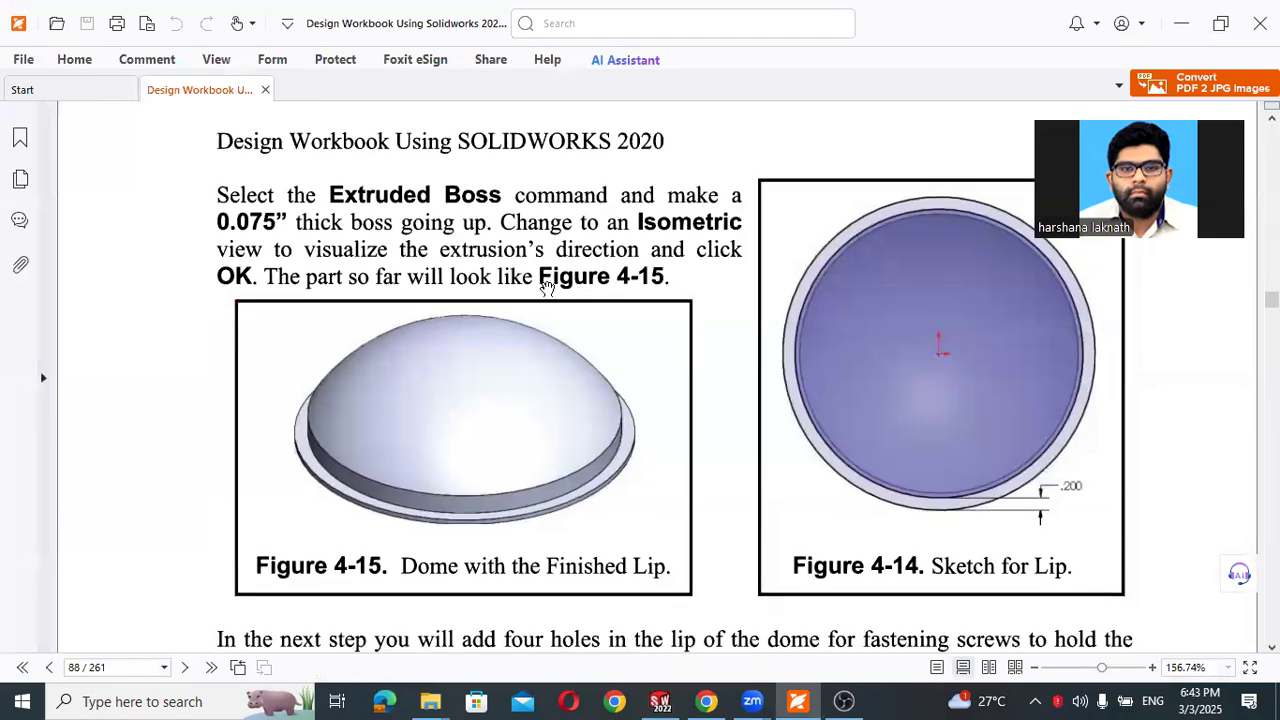
{"action": "scroll", "coordinate": [510, 283], "scroll_direction": "down", "scroll_amount": 8}
{"action": "scroll", "coordinate": [510, 285], "scroll_direction": "up", "scroll_amount": 15}
{"action": "scroll", "coordinate": [510, 285], "scroll_direction": "up", "scroll_amount": 3}
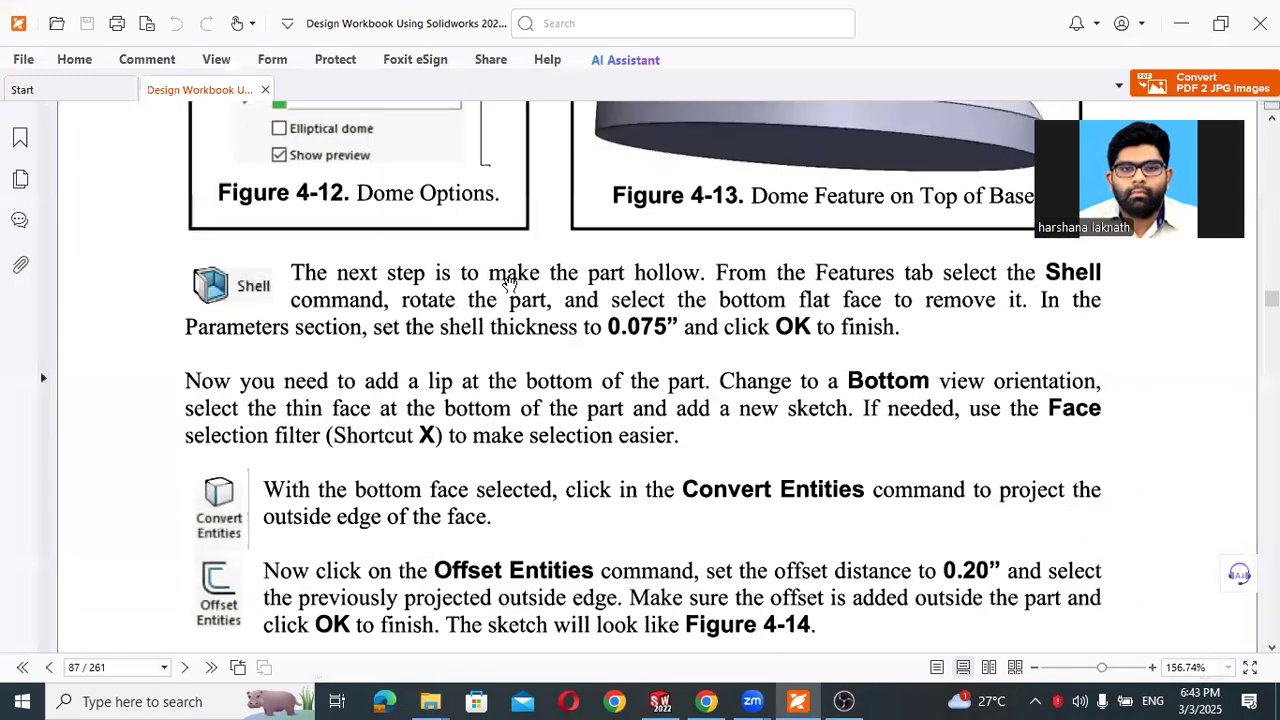
{"action": "scroll", "coordinate": [510, 284], "scroll_direction": "down", "scroll_amount": 4}
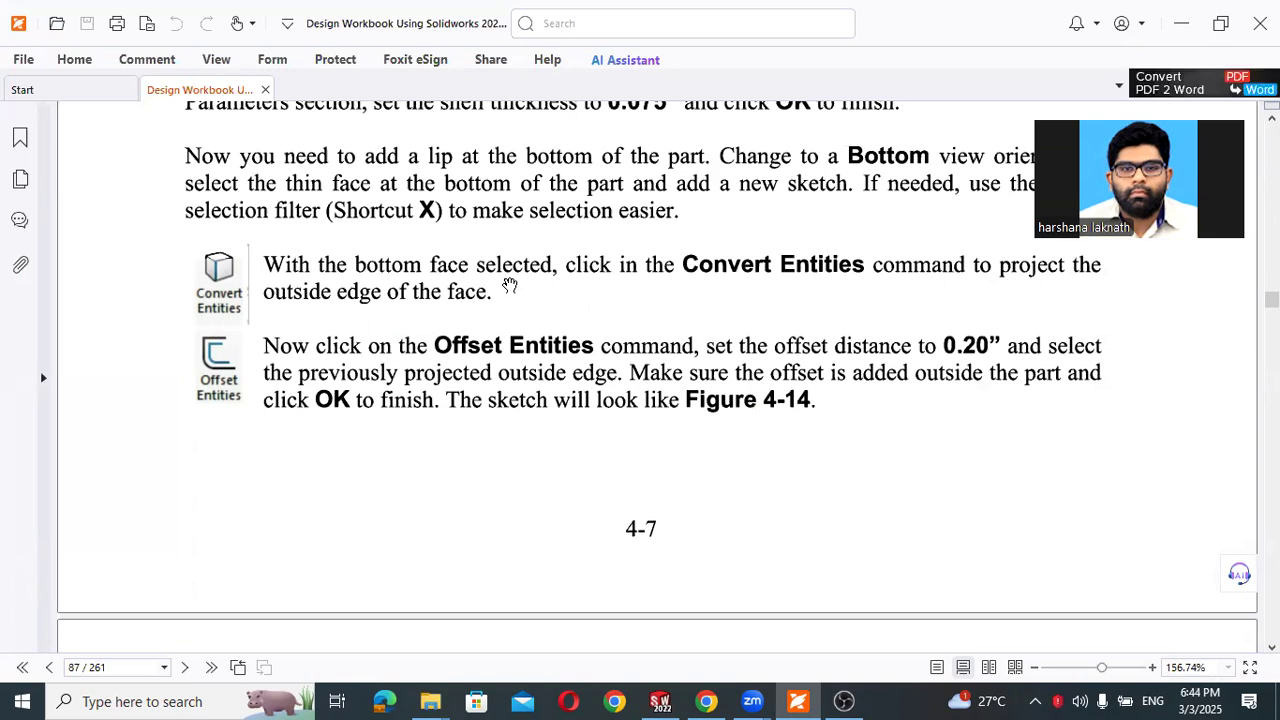
{"action": "key", "text": "alt+Tab"}
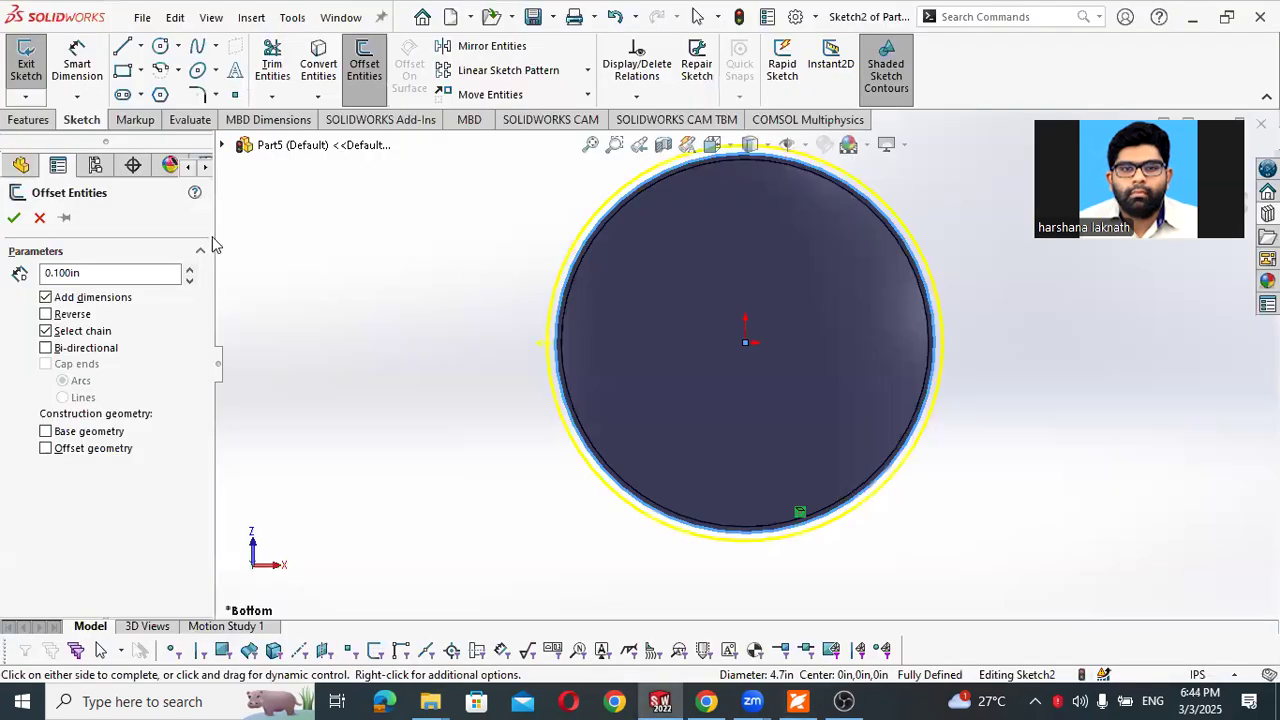
{"action": "double_click", "coordinate": [58, 273]}
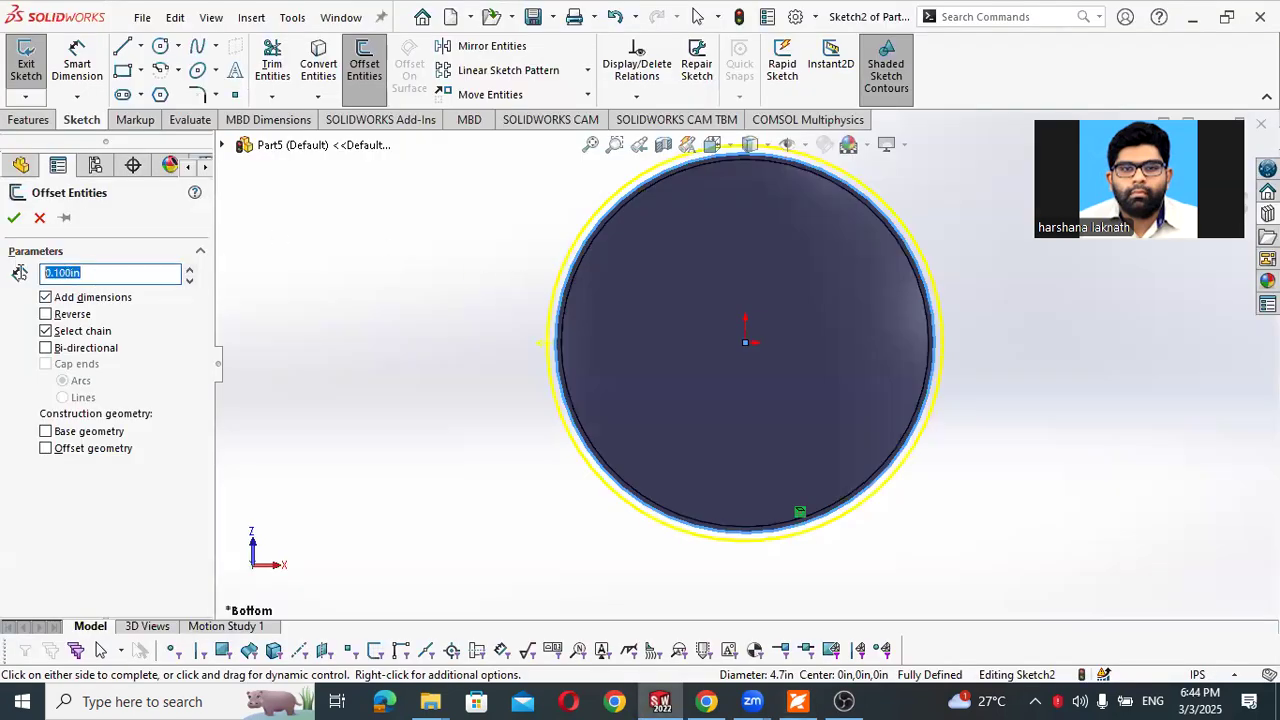
{"action": "type", "text": "0.21"}
{"action": "key", "text": "Return"}
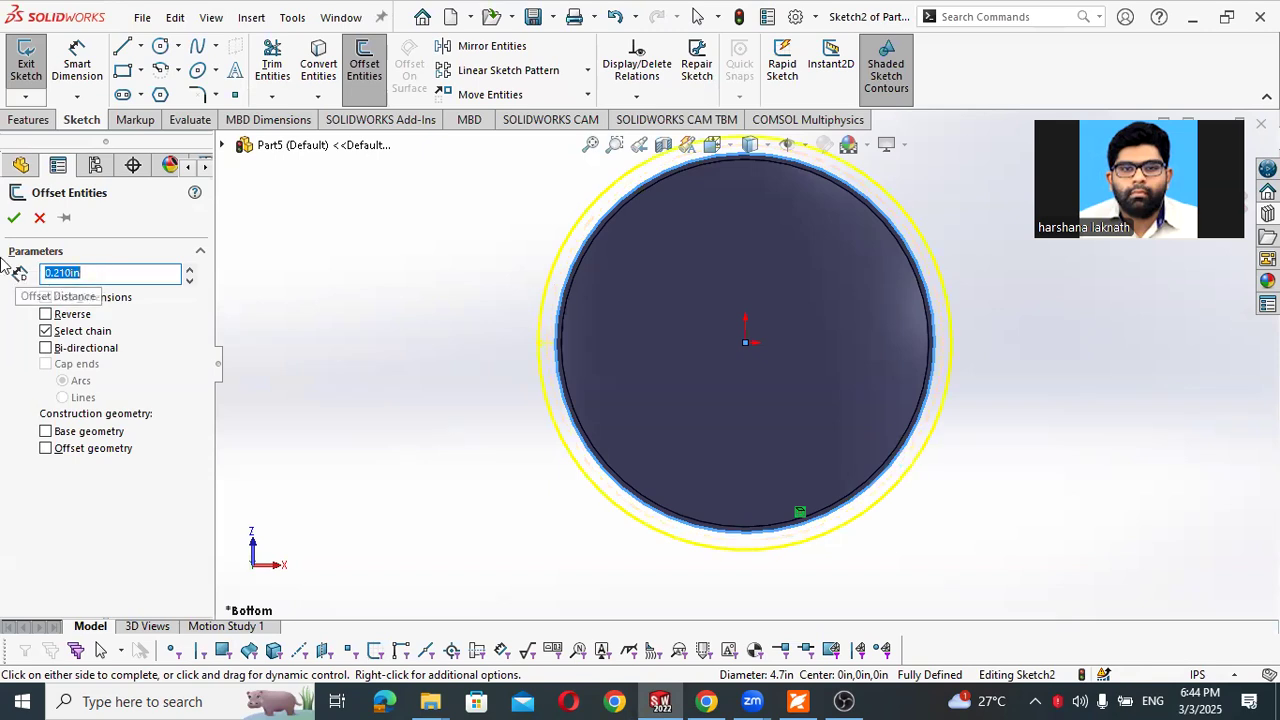
{"action": "left_click", "coordinate": [14, 217]}
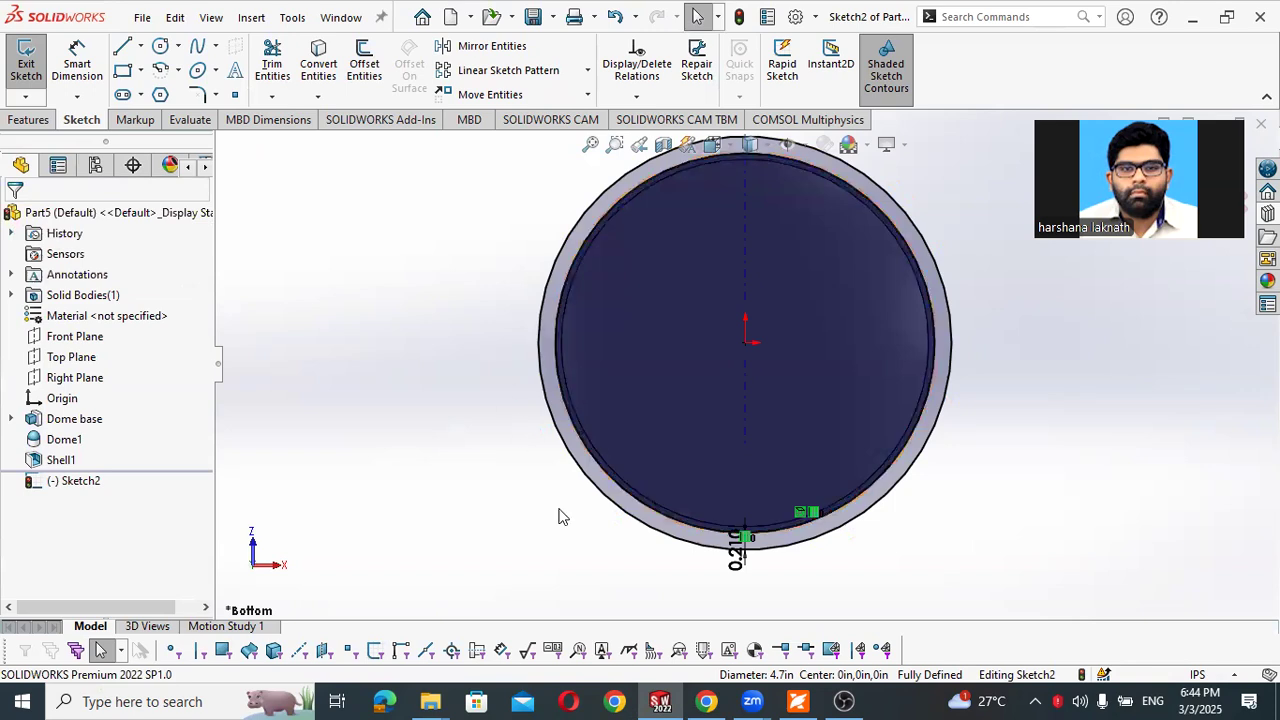
- Consult the lip extrusion instructions in the PDF workbook, and extrude the ring sketch 0.075 in in the reversed direction, up towards the dome
{"action": "left_click", "coordinate": [792, 699]}
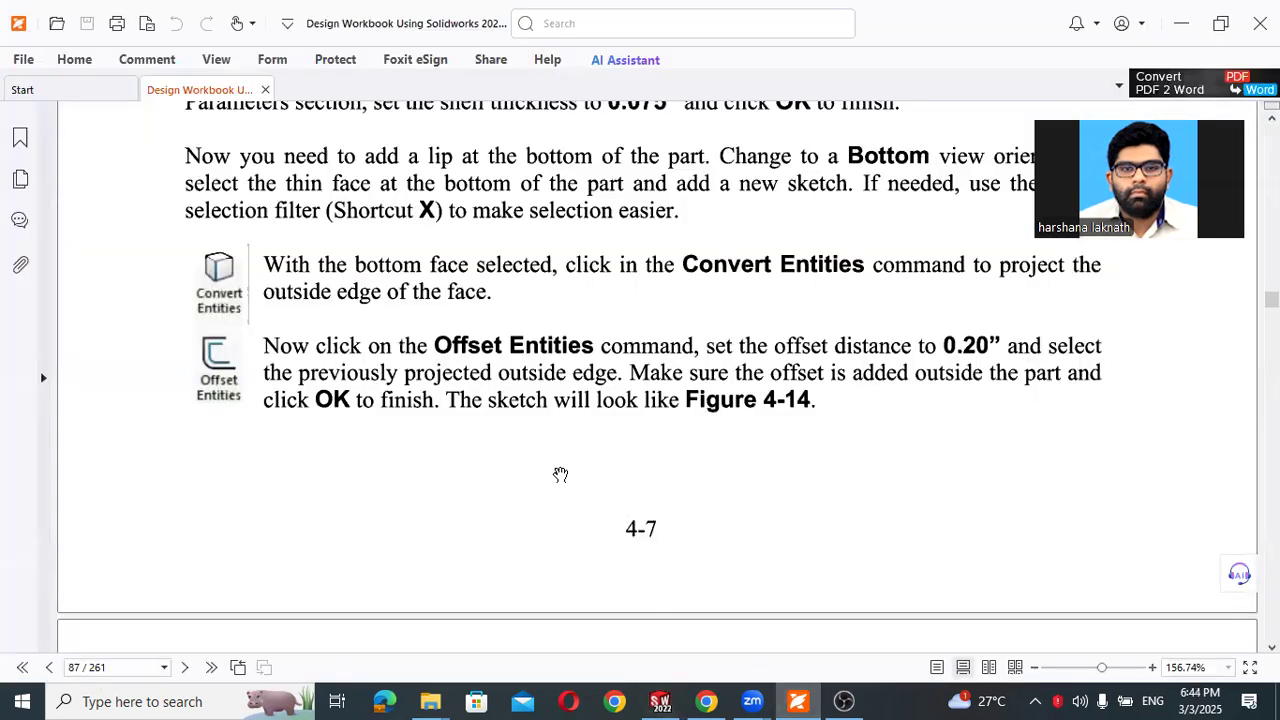
{"action": "scroll", "coordinate": [479, 407], "scroll_direction": "down", "scroll_amount": 5}
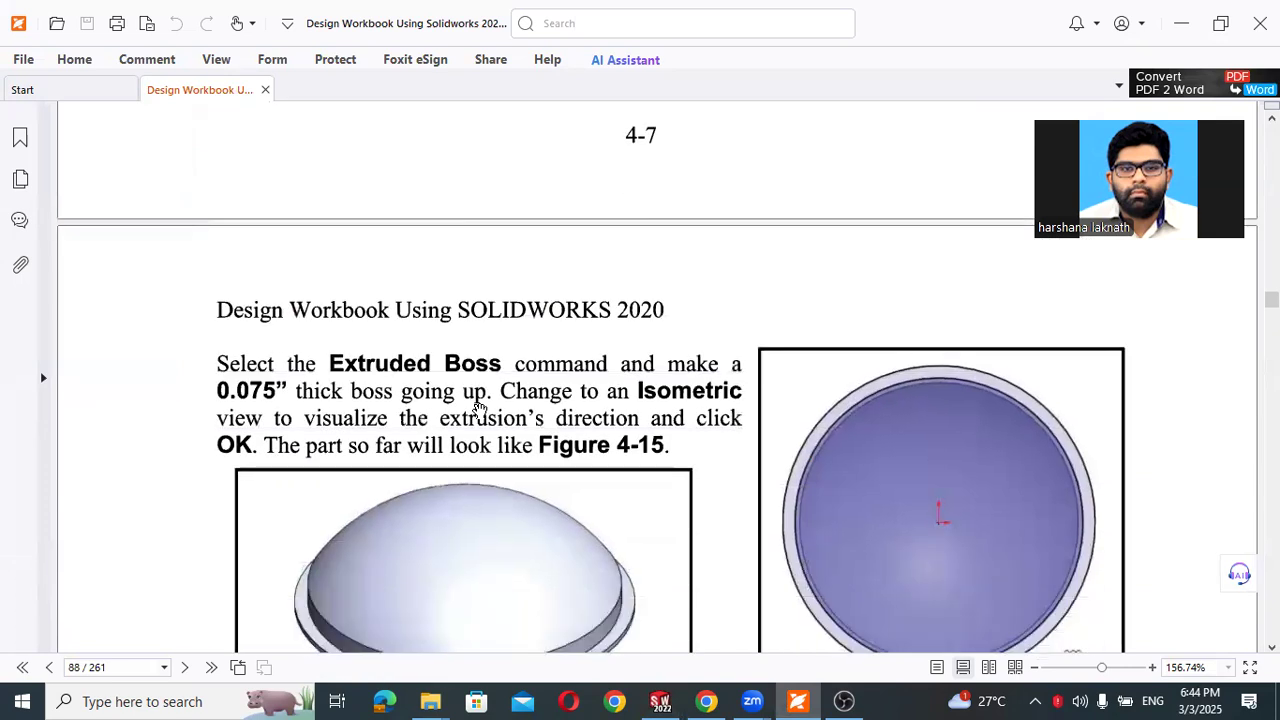
{"action": "scroll", "coordinate": [479, 407], "scroll_direction": "down", "scroll_amount": 1}
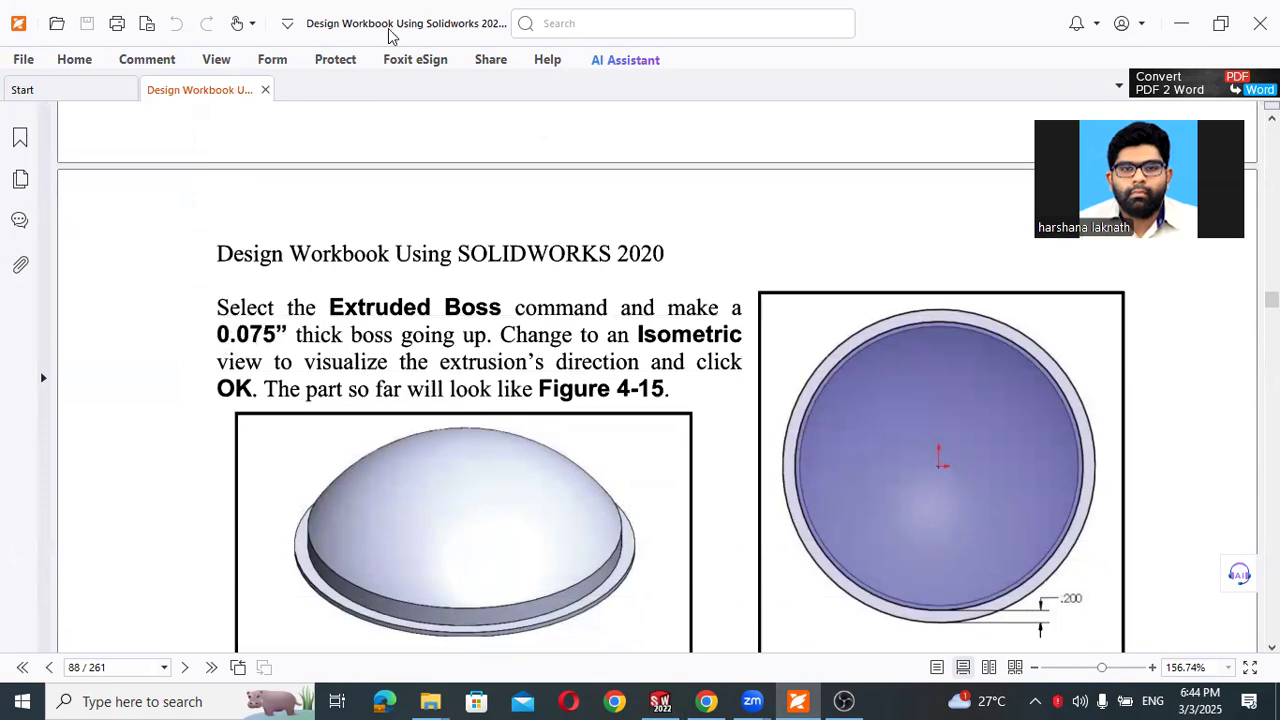
{"action": "left_click", "coordinate": [1181, 23]}
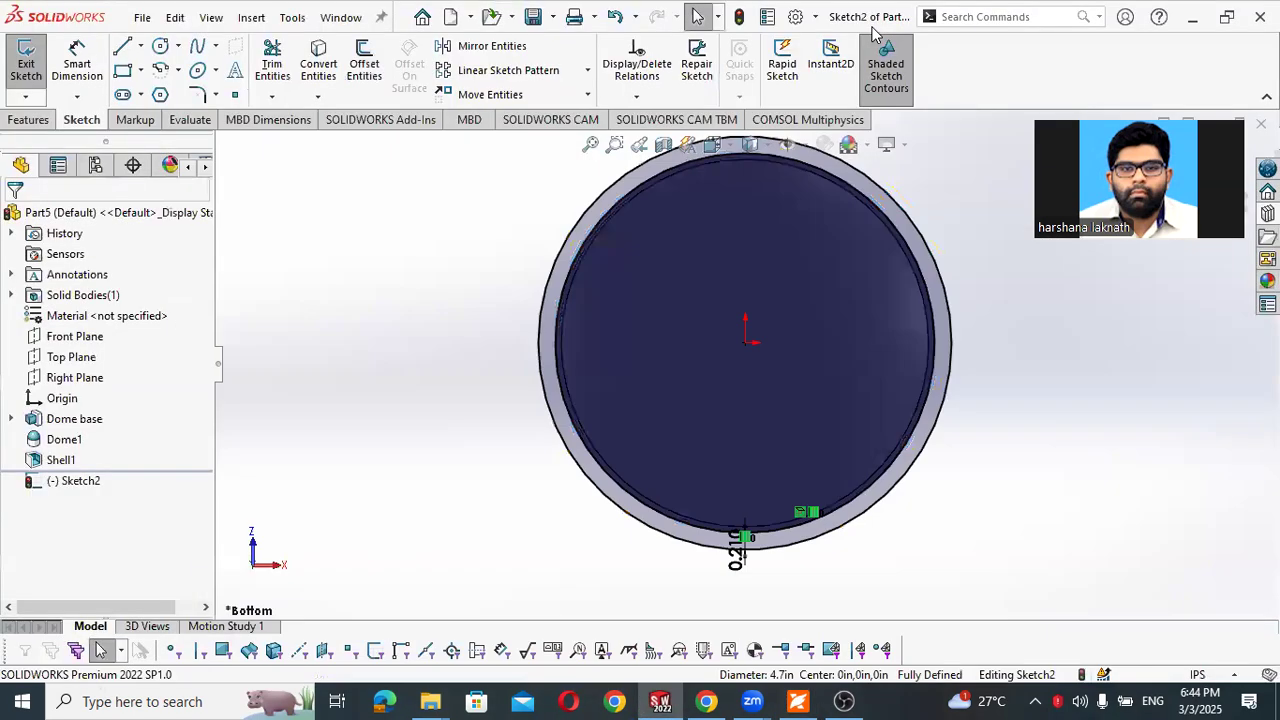
{"action": "left_click", "coordinate": [28, 120]}
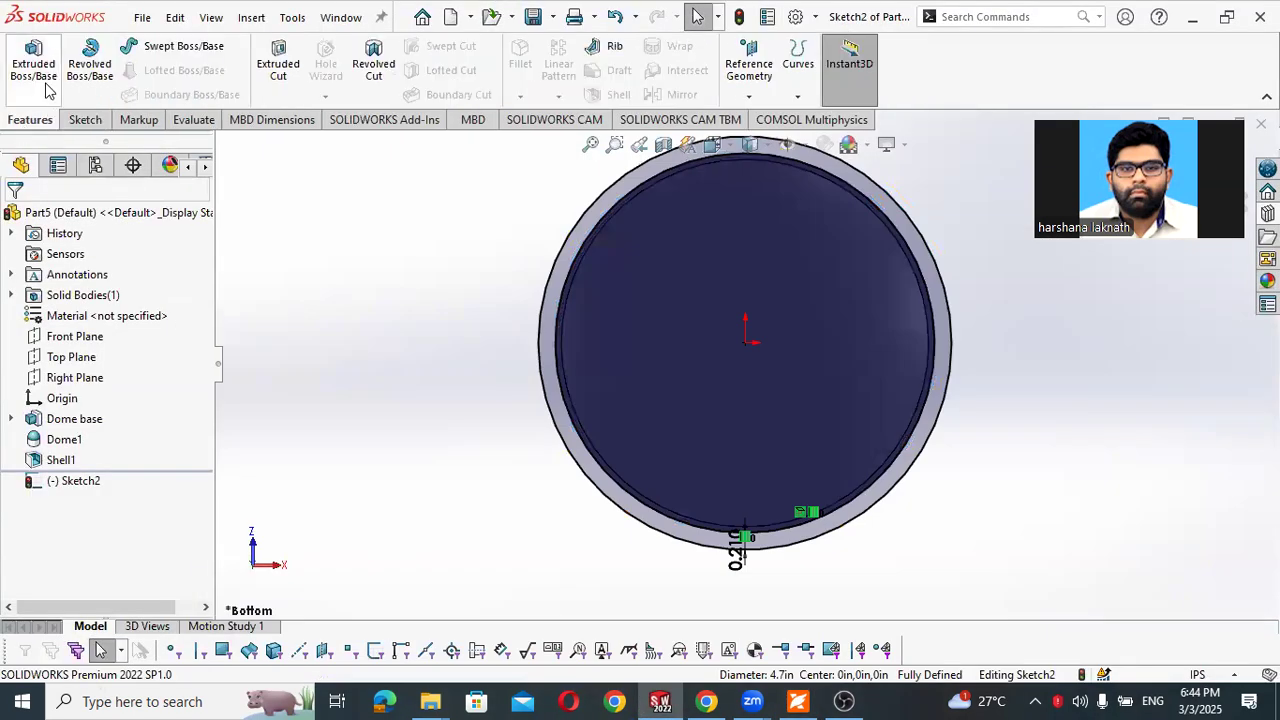
{"action": "left_click", "coordinate": [40, 80]}
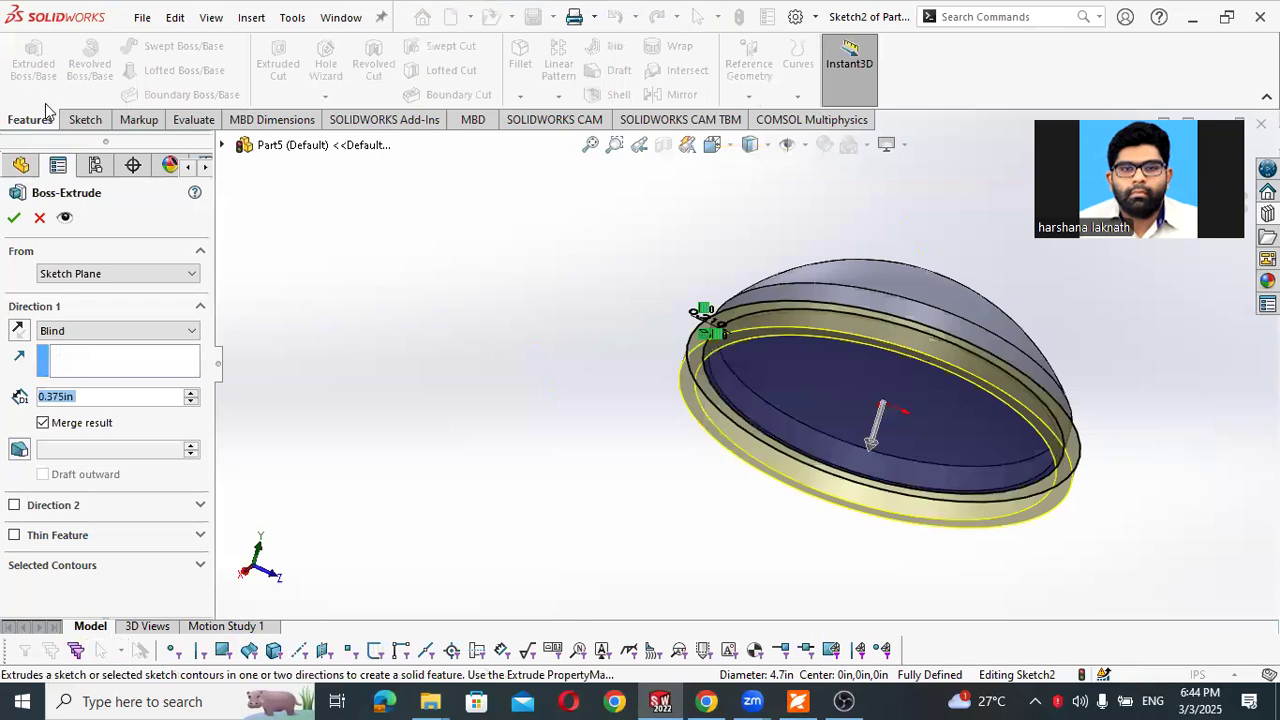
{"action": "left_click", "coordinate": [19, 330]}
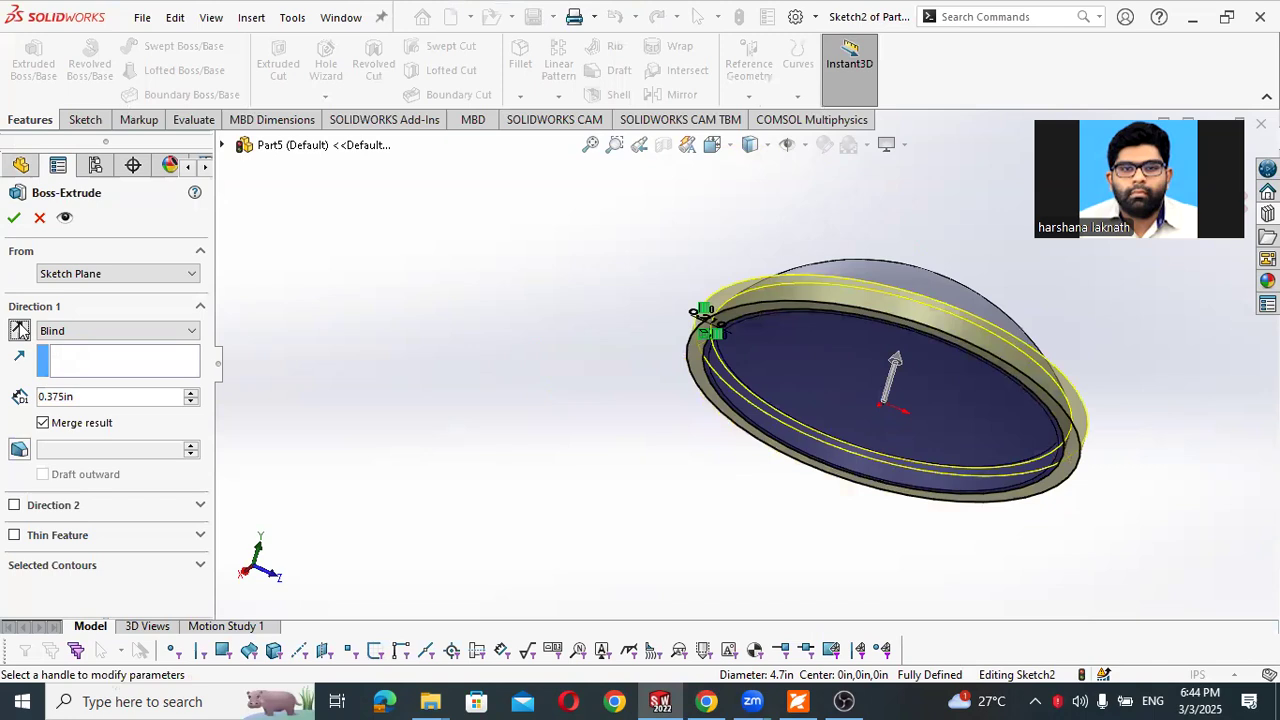
{"action": "left_click_drag", "start_coordinate": [86, 396], "coordinate": [33, 400]}
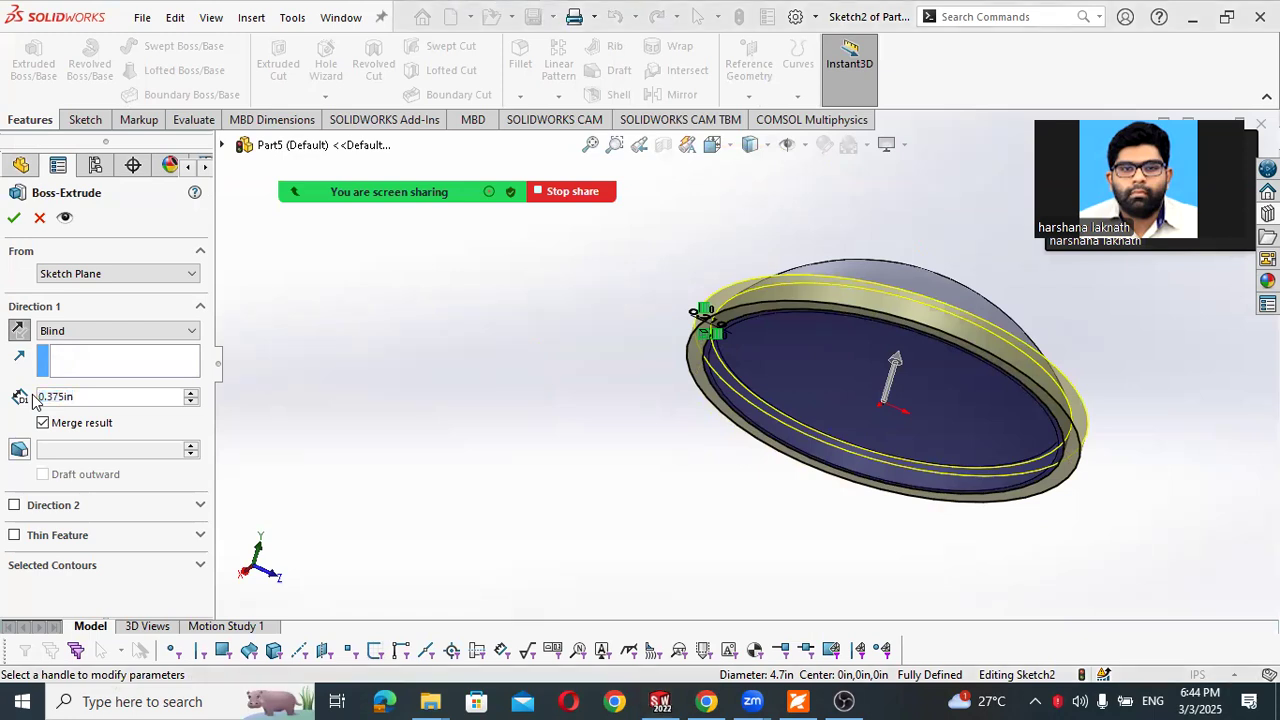
{"action": "key", "text": "alt+Tab"}
{"action": "key", "text": "alt+Tab"}
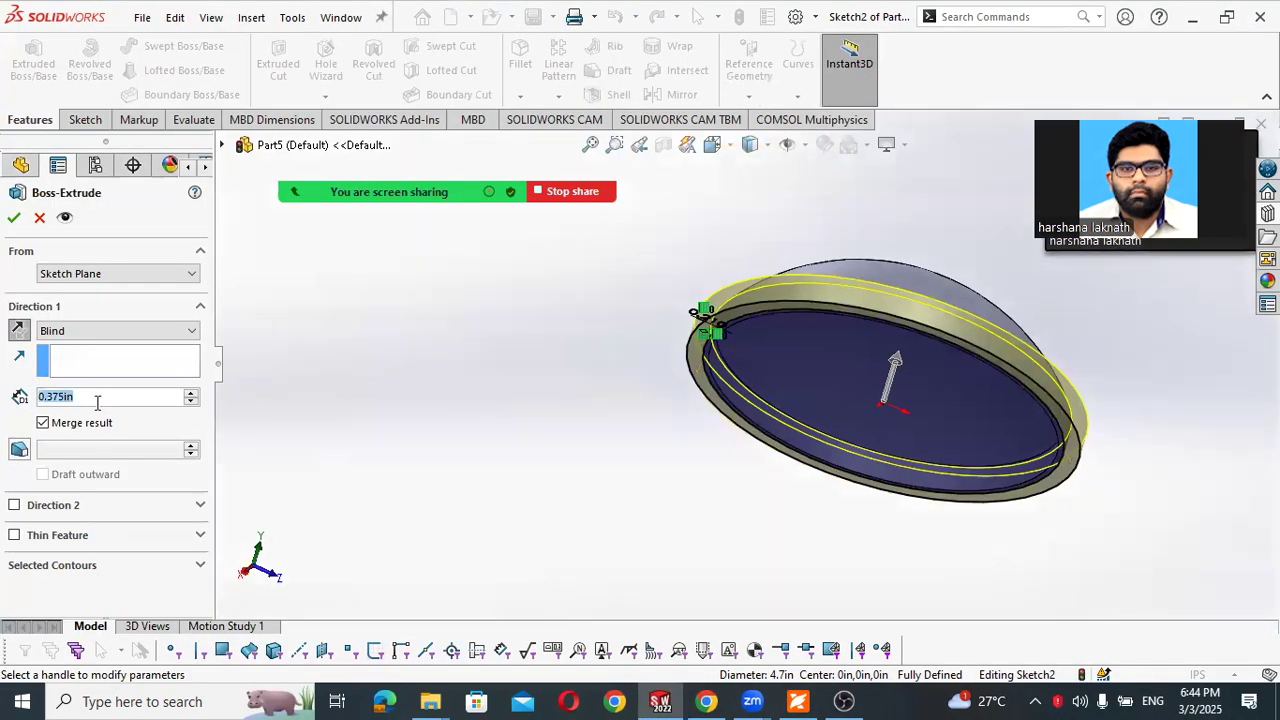
{"action": "type", "text": "0.075"}
{"action": "key", "text": "Return"}
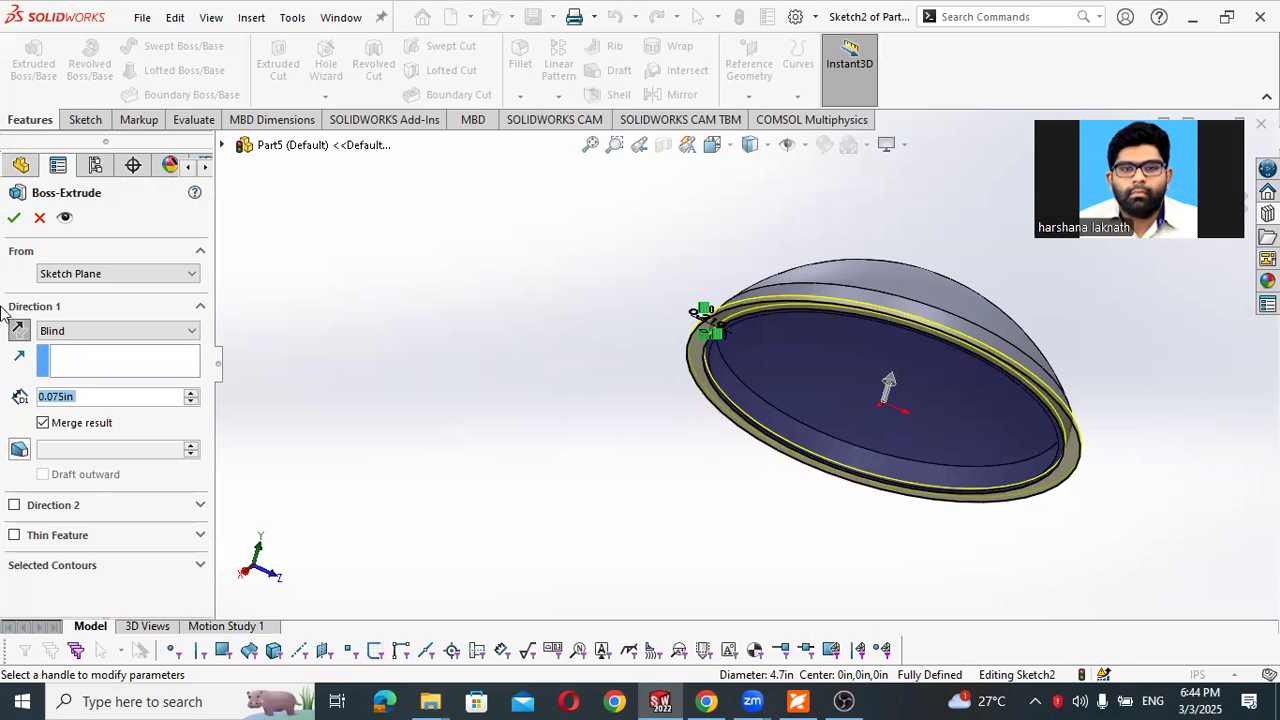
{"action": "left_click", "coordinate": [14, 217]}
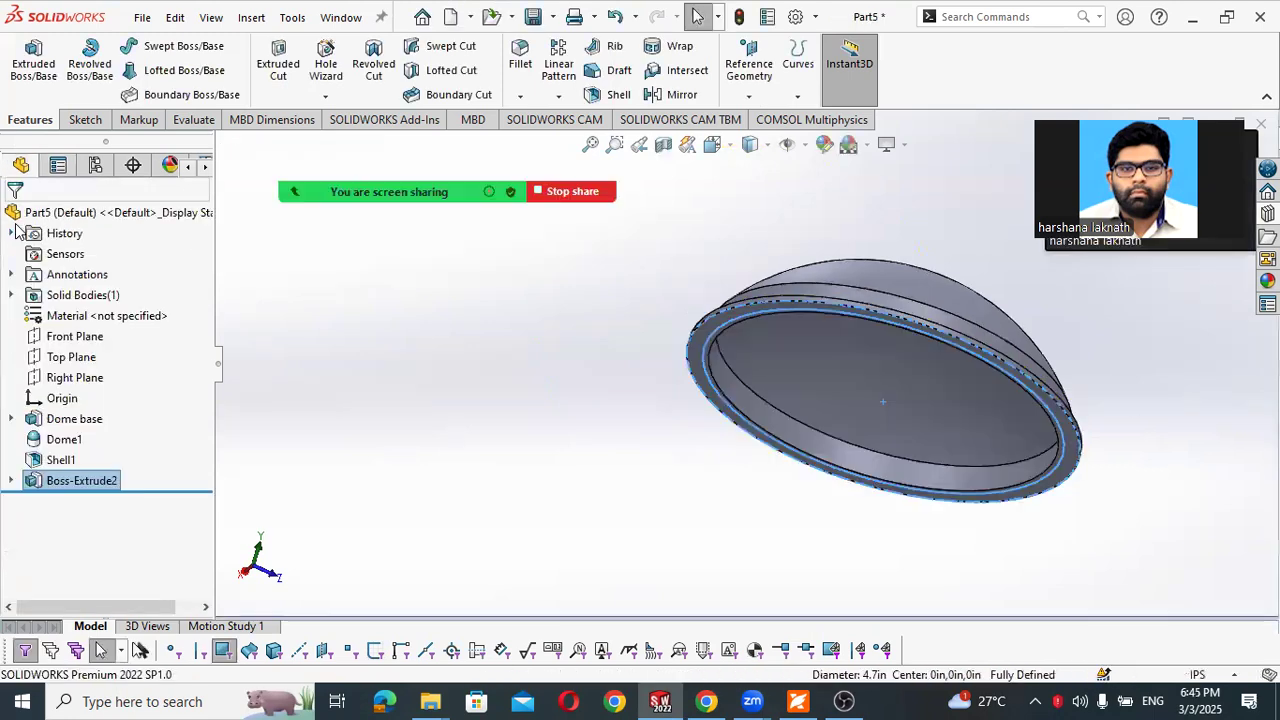
- Inspect the finished lip around the dome from the side and above, and turn off the face selection filter
{"action": "middle_click_drag", "start_coordinate": [420, 315], "coordinate": [420, 422]}
{"action": "left_click", "coordinate": [512, 357]}
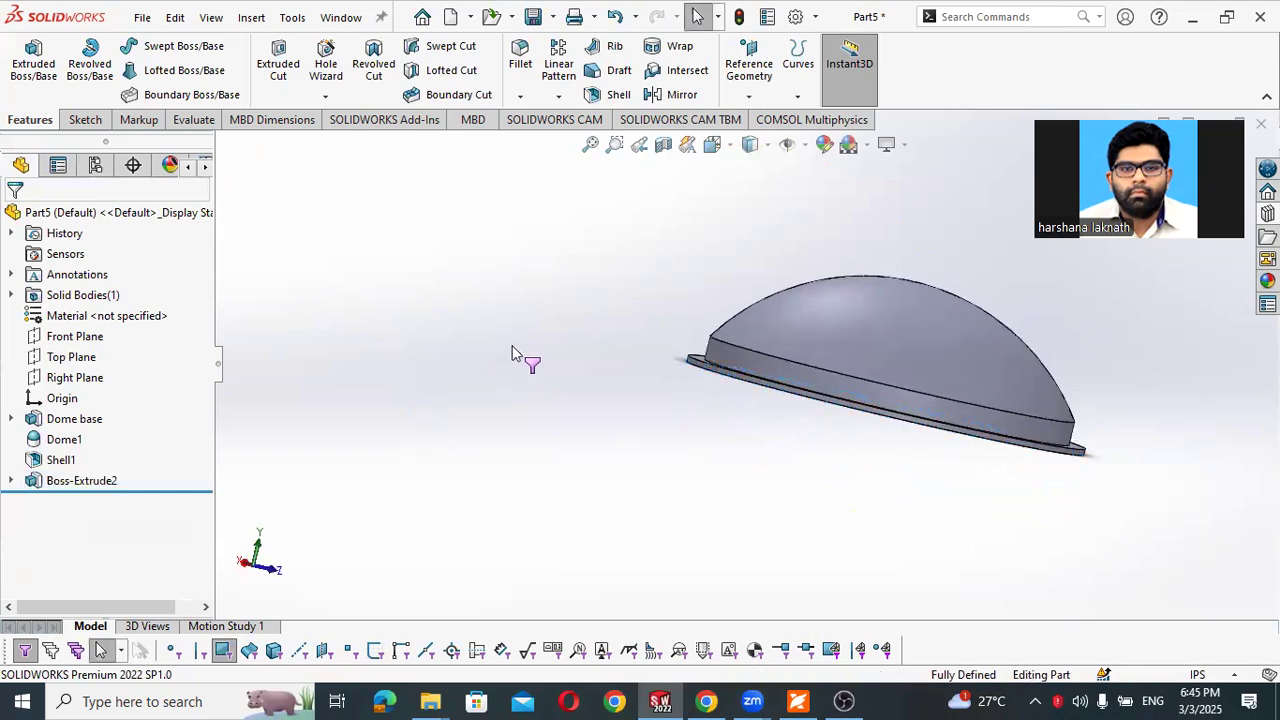
{"action": "middle_click_drag", "start_coordinate": [560, 360], "coordinate": [450, 410]}
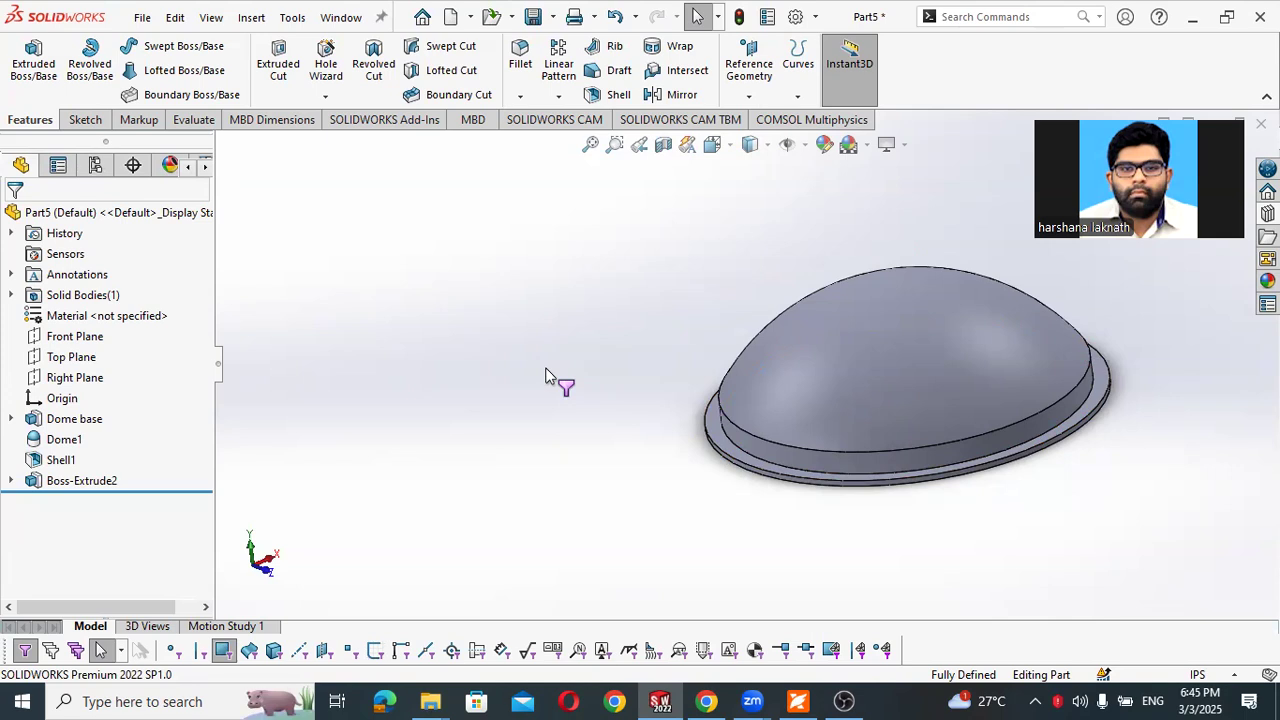
{"action": "key", "text": "F6"}
{"action": "scroll", "coordinate": [1080, 423], "scroll_direction": "down", "scroll_amount": 3}
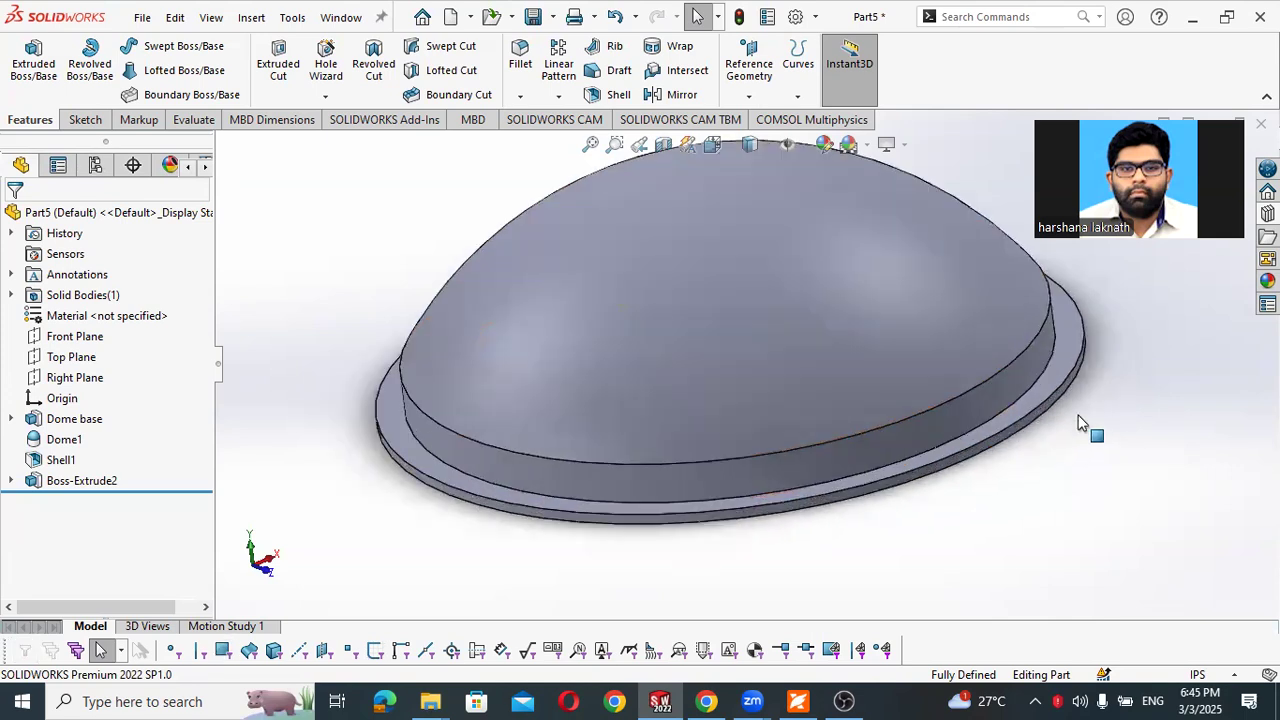
{"action": "scroll", "coordinate": [883, 371], "scroll_direction": "up", "scroll_amount": 2}
{"action": "scroll", "coordinate": [858, 367], "scroll_direction": "up", "scroll_amount": 1}
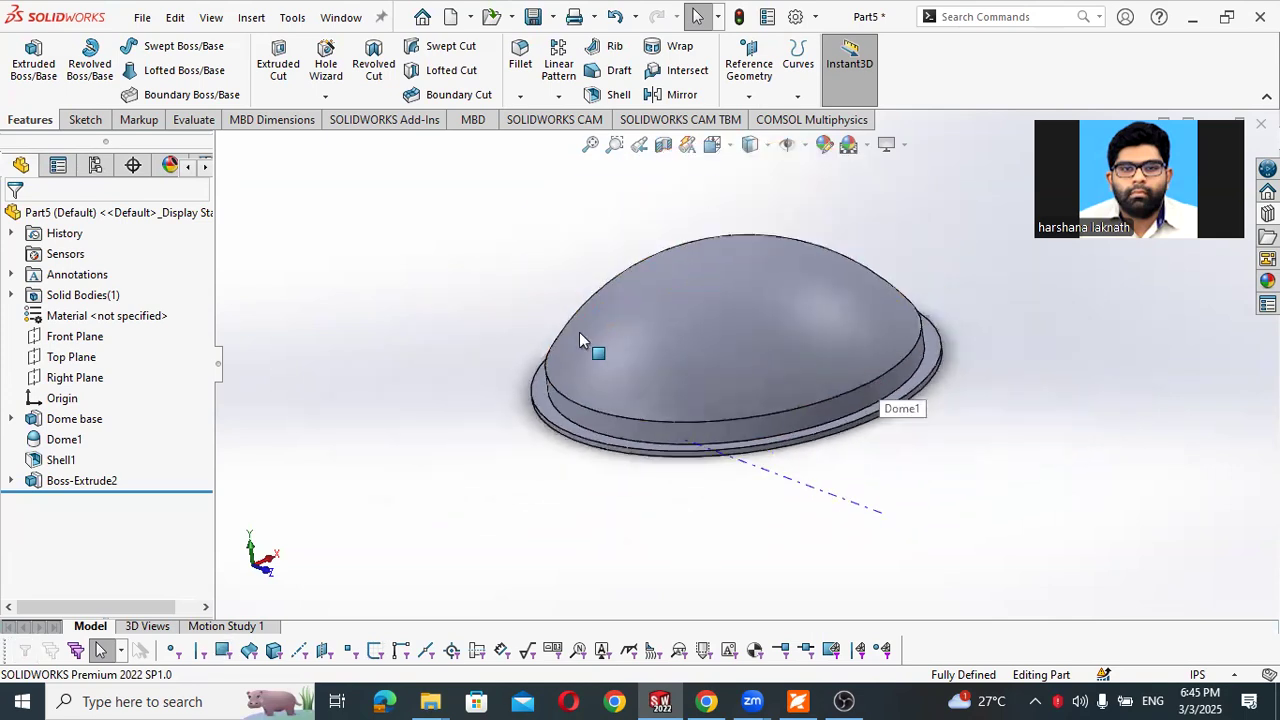
{"action": "scroll", "coordinate": [579, 332], "scroll_direction": "down", "scroll_amount": 1}
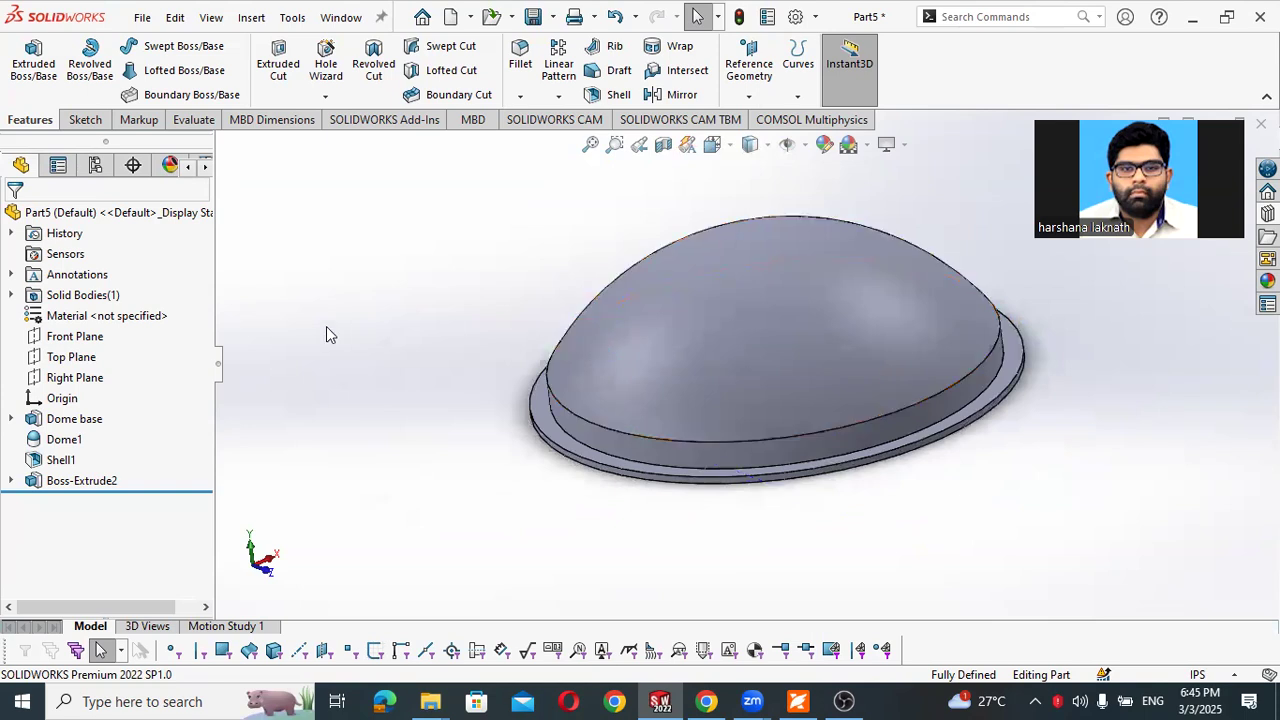
- Read the PDF workbook's instructions for sketching the lip's four mounting holes, including the angles and diameters in Figure 4-16
{"action": "left_click", "coordinate": [797, 701]}
{"action": "scroll", "coordinate": [360, 413], "scroll_direction": "down", "scroll_amount": 6}
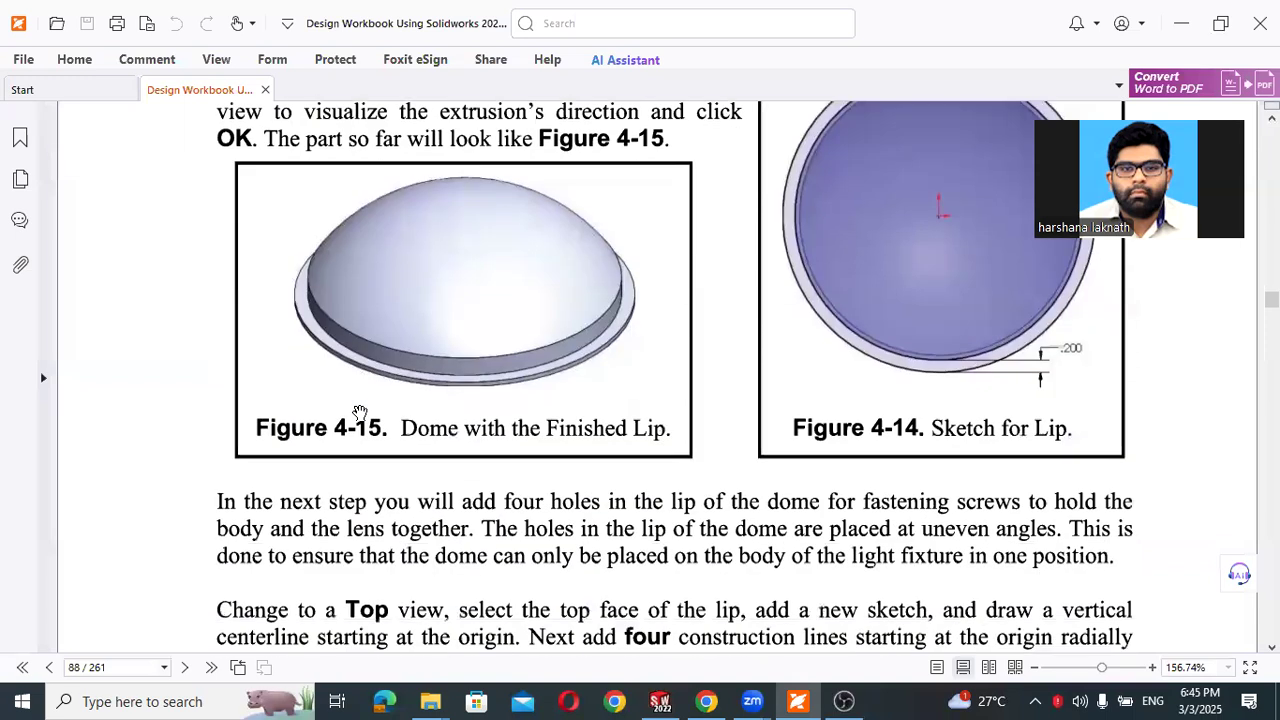
{"action": "scroll", "coordinate": [360, 413], "scroll_direction": "down", "scroll_amount": 1}
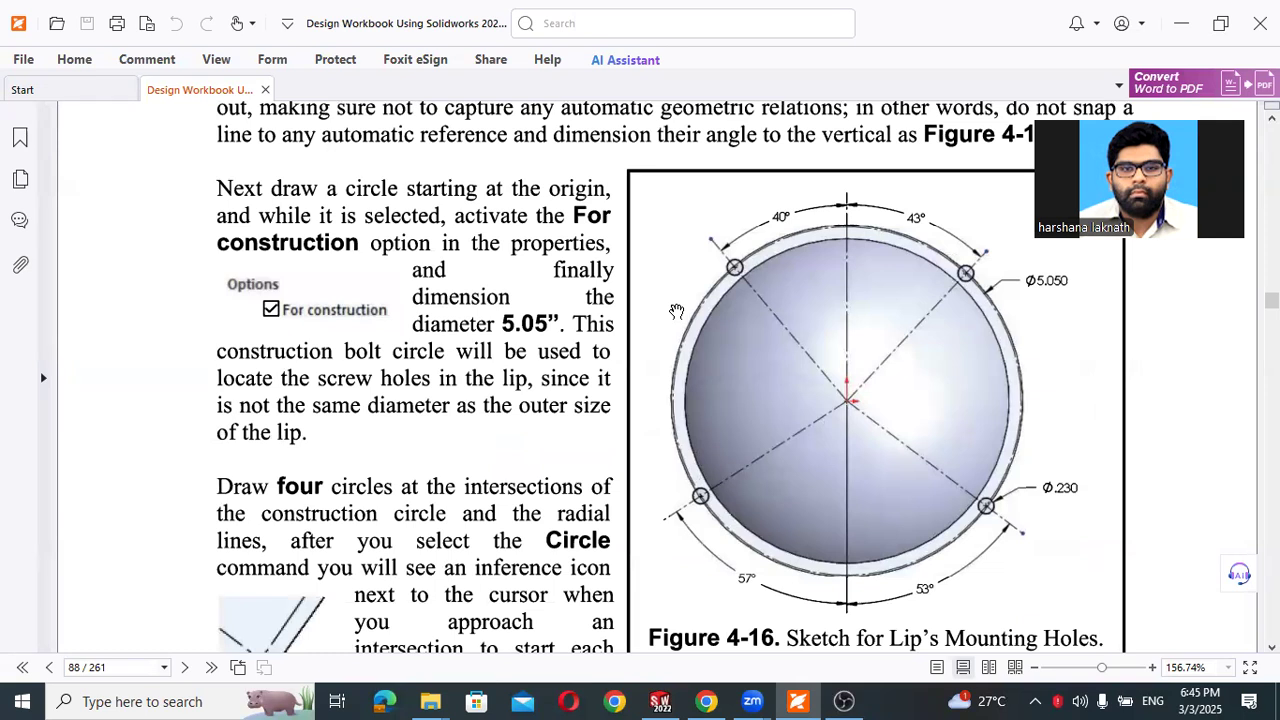
{"action": "scroll", "coordinate": [676, 311], "scroll_direction": "up", "scroll_amount": 2}
{"action": "scroll", "coordinate": [676, 311], "scroll_direction": "down", "scroll_amount": 1}
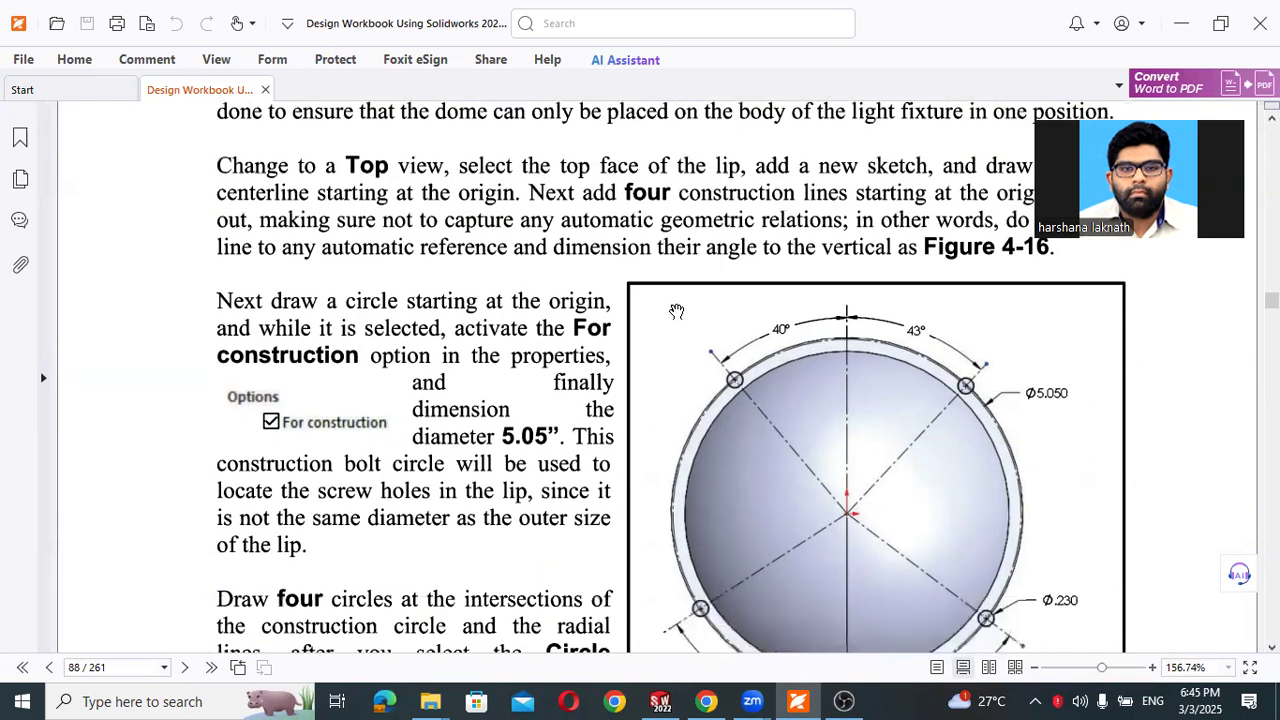
{"action": "scroll", "coordinate": [676, 311], "scroll_direction": "down", "scroll_amount": 2}
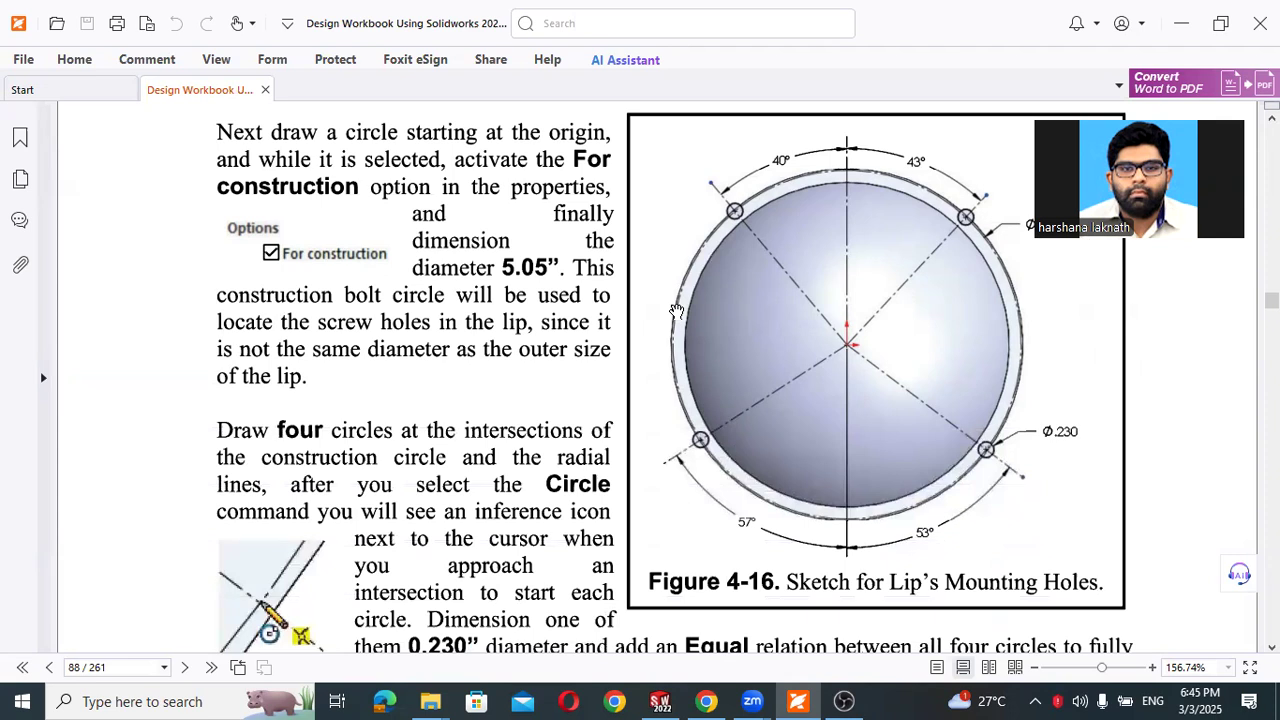
{"action": "scroll", "coordinate": [676, 311], "scroll_direction": "up", "scroll_amount": 1}
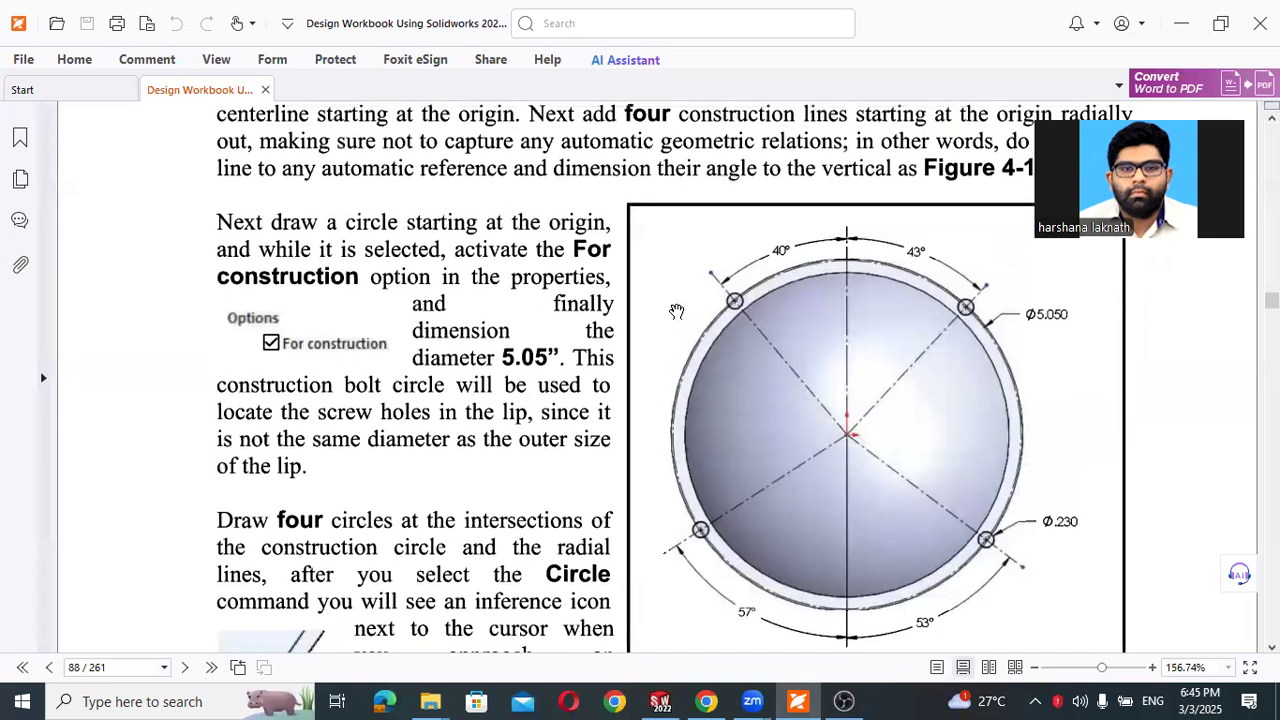
- Reread the PDF workbook's mounting-hole sketch instructions, switch back to SOLIDWORKS, and start a sketch on the lip's top face
{"action": "scroll", "coordinate": [676, 311], "scroll_direction": "up", "scroll_amount": 2}
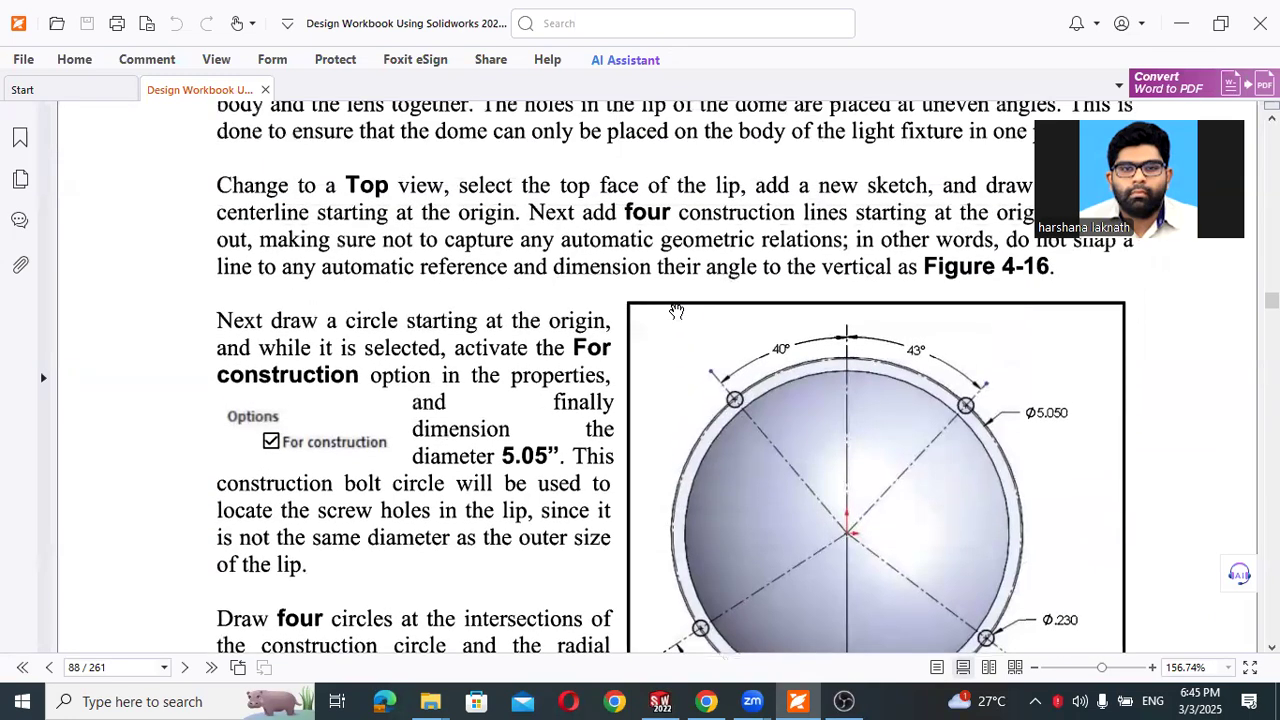
{"action": "scroll", "coordinate": [676, 311], "scroll_direction": "up", "scroll_amount": 1}
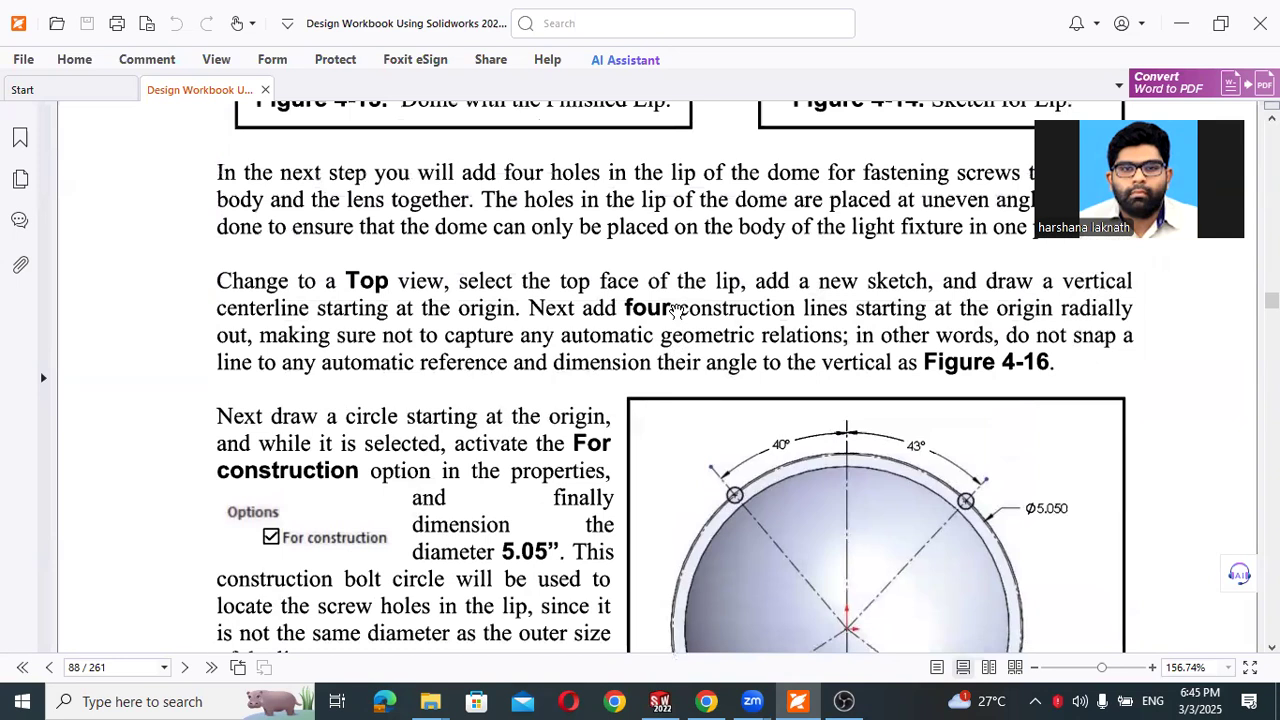
{"action": "scroll", "coordinate": [676, 311], "scroll_direction": "up", "scroll_amount": 1}
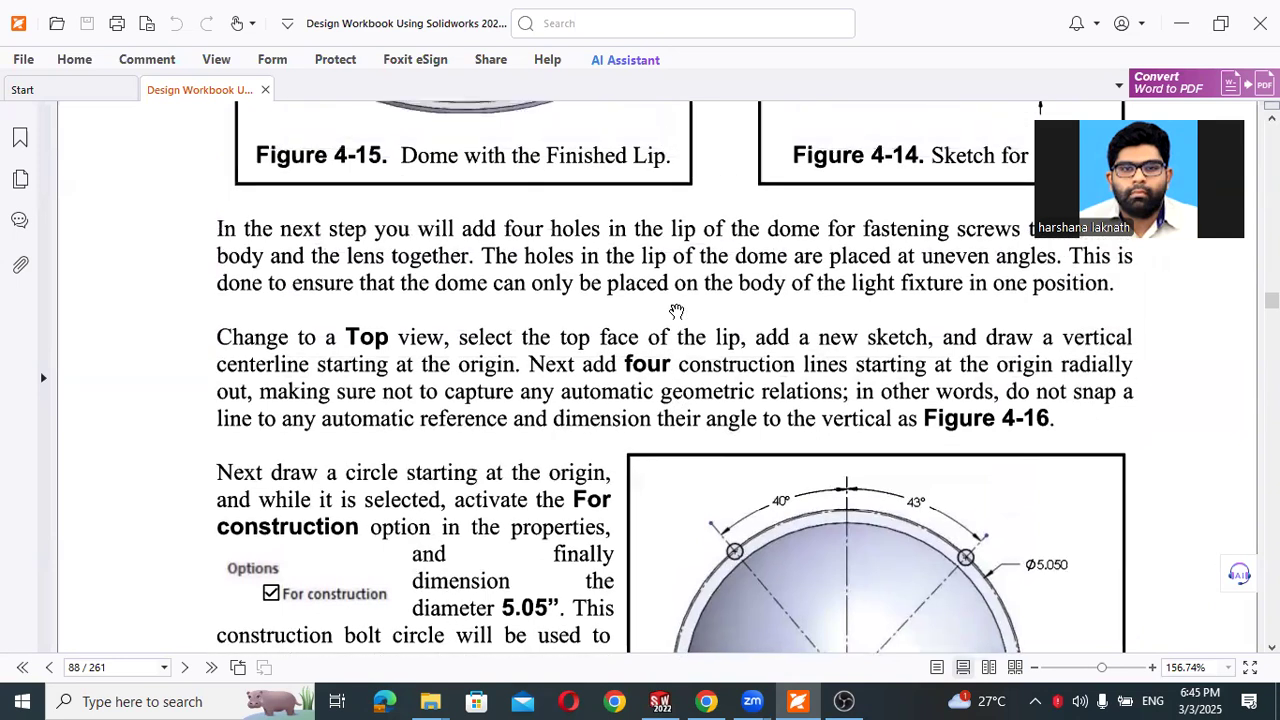
{"action": "right_click", "coordinate": [676, 311]}
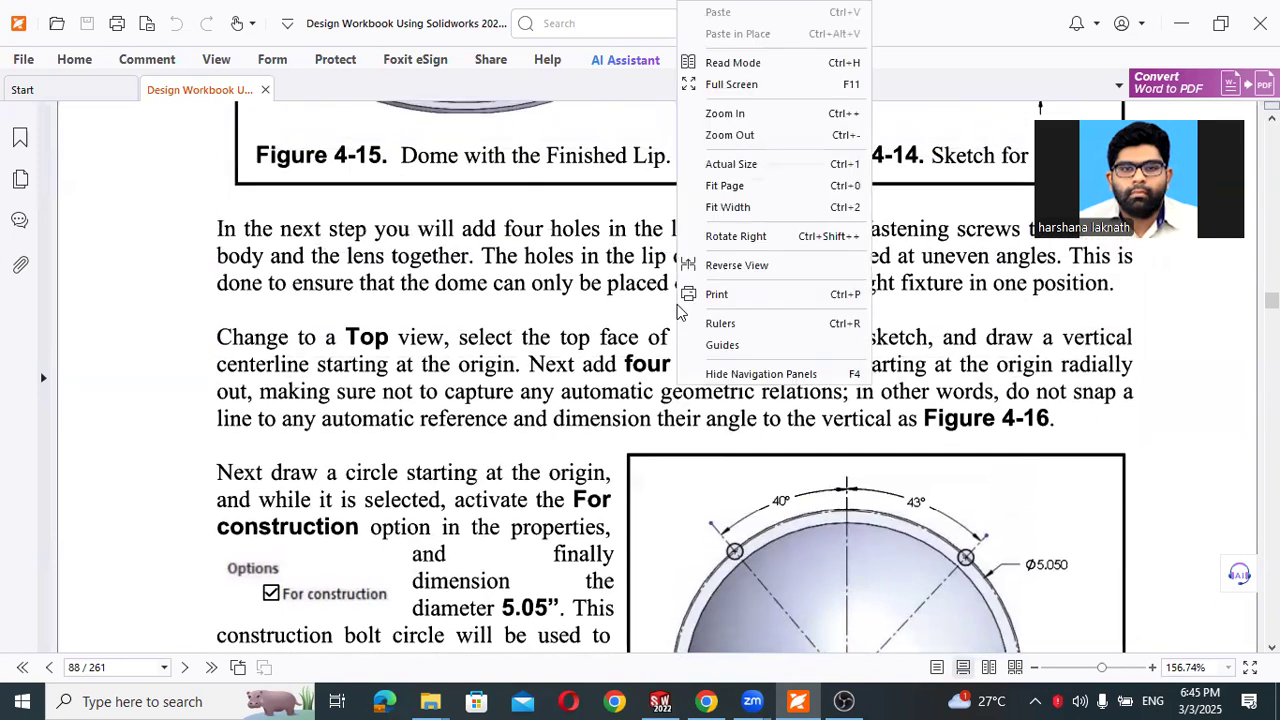
{"action": "left_click", "coordinate": [1180, 24]}
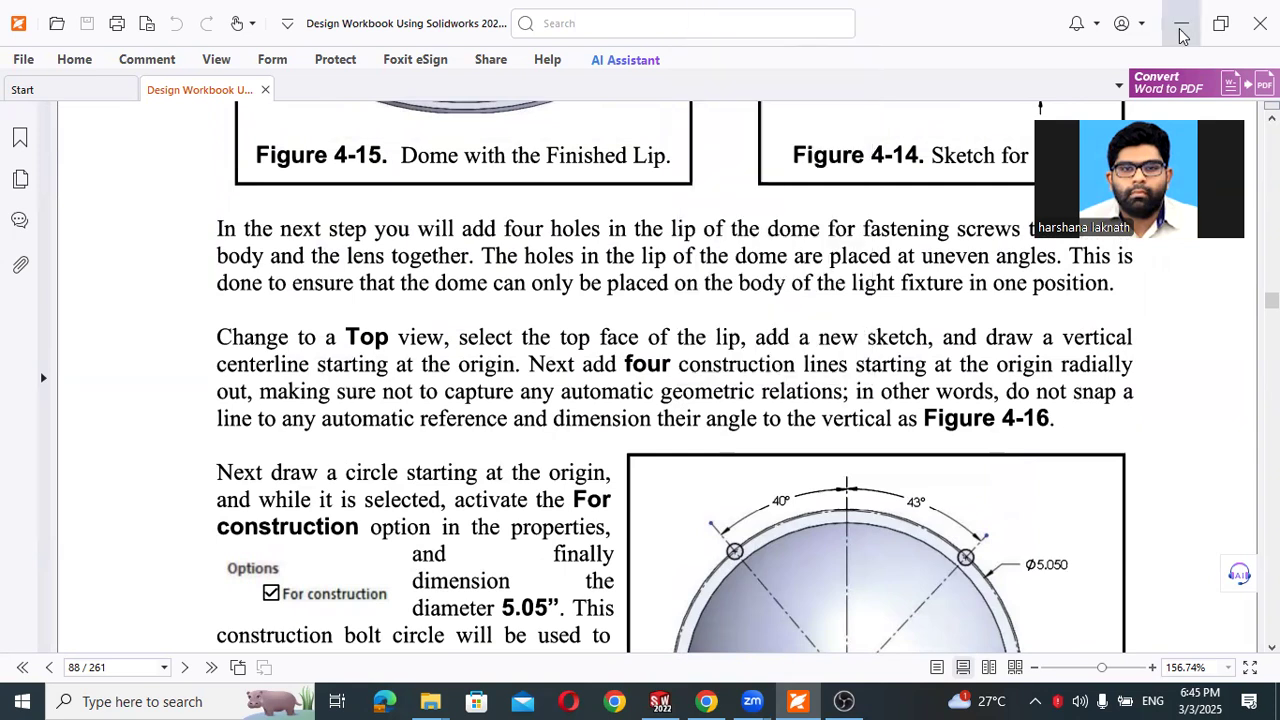
{"action": "left_click", "coordinate": [1180, 24]}
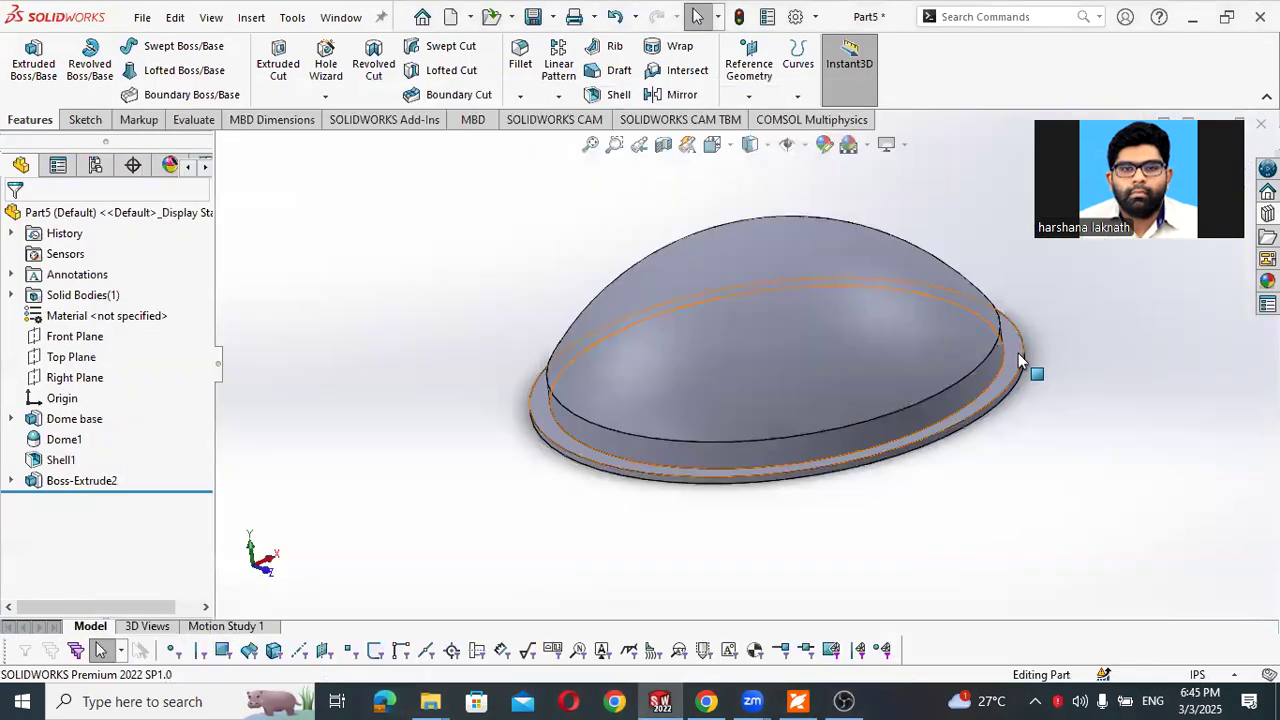
{"action": "left_click", "coordinate": [1021, 362]}
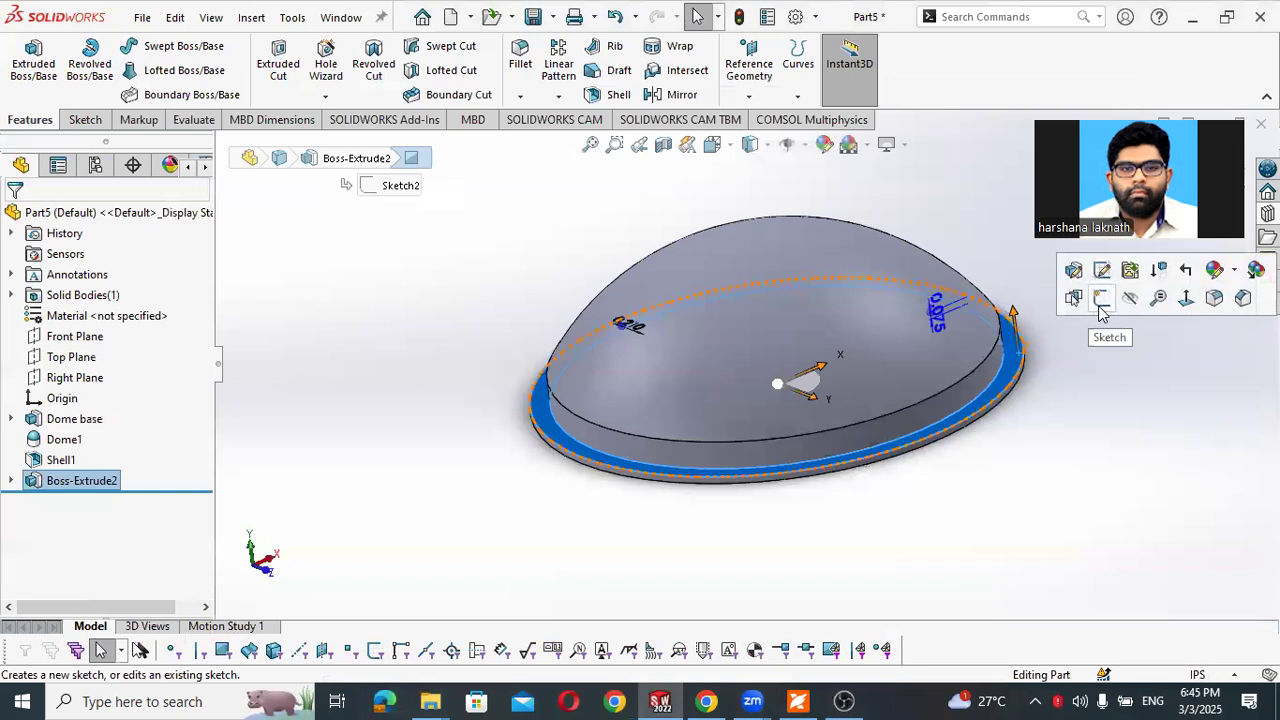
{"action": "left_click", "coordinate": [1100, 308]}
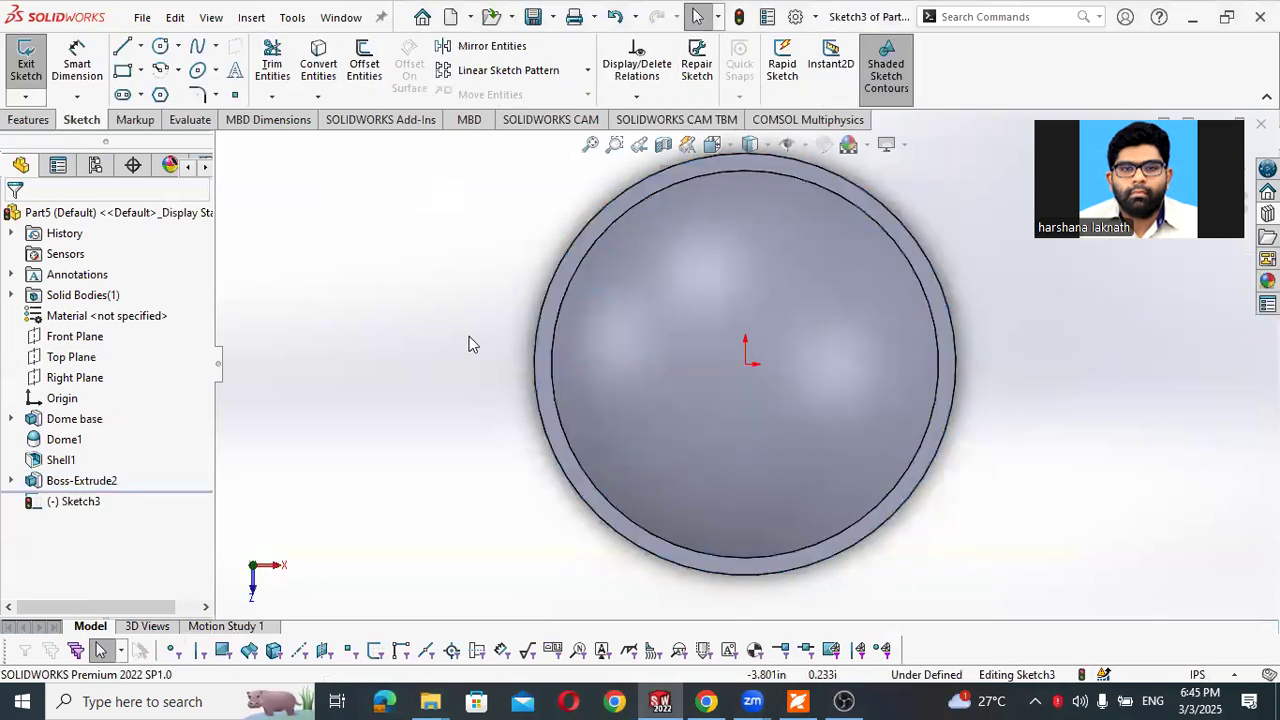
{"action": "scroll", "coordinate": [594, 332], "scroll_direction": "up", "scroll_amount": 1}
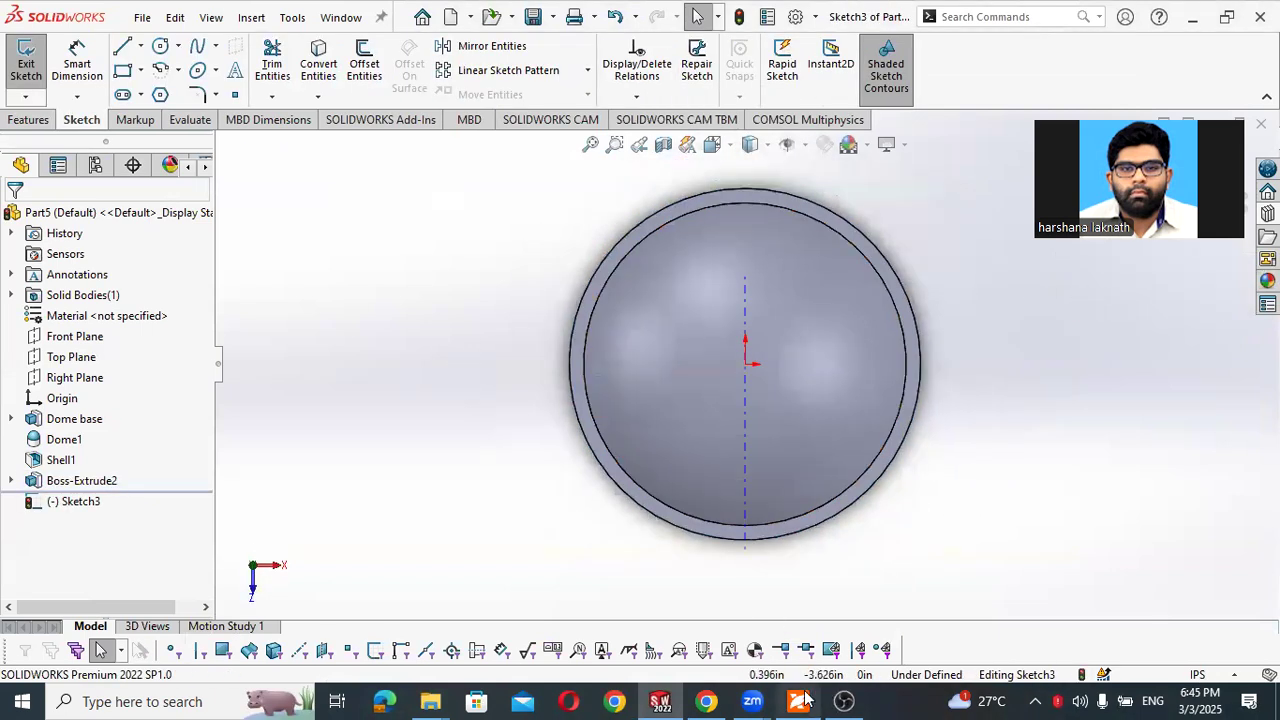
- Check Figure 4-16 in the PDF workbook, and sketch a circle about 6.32 in in diameter around the lip, centred on the origin
{"action": "left_click", "coordinate": [800, 701]}
{"action": "scroll", "coordinate": [705, 538], "scroll_direction": "down", "scroll_amount": 3}
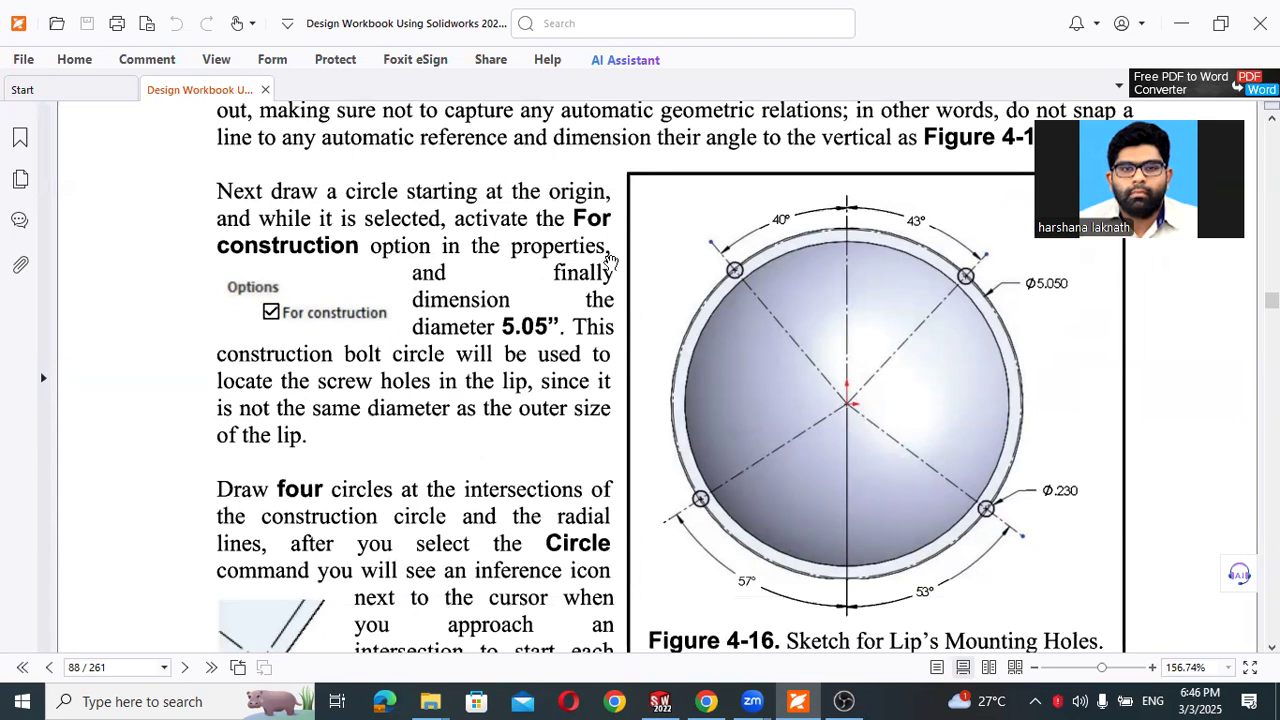
{"action": "left_click", "coordinate": [1181, 23]}
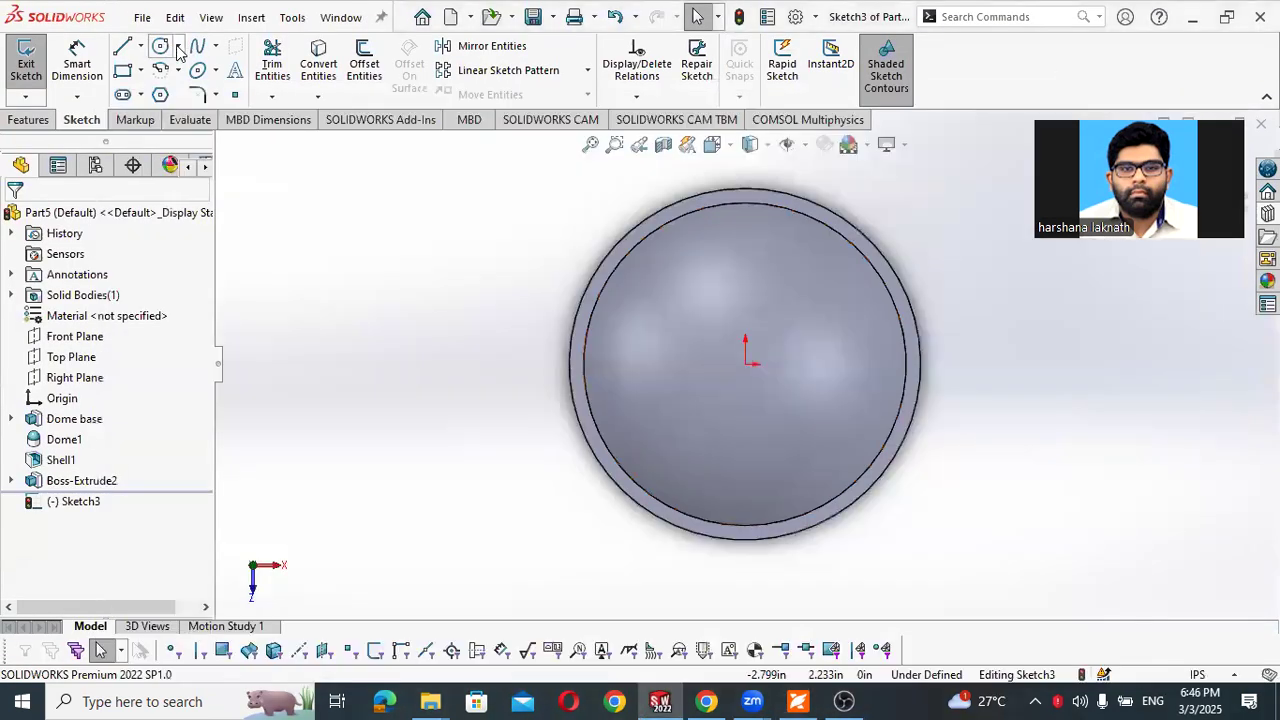
{"action": "left_click", "coordinate": [160, 46]}
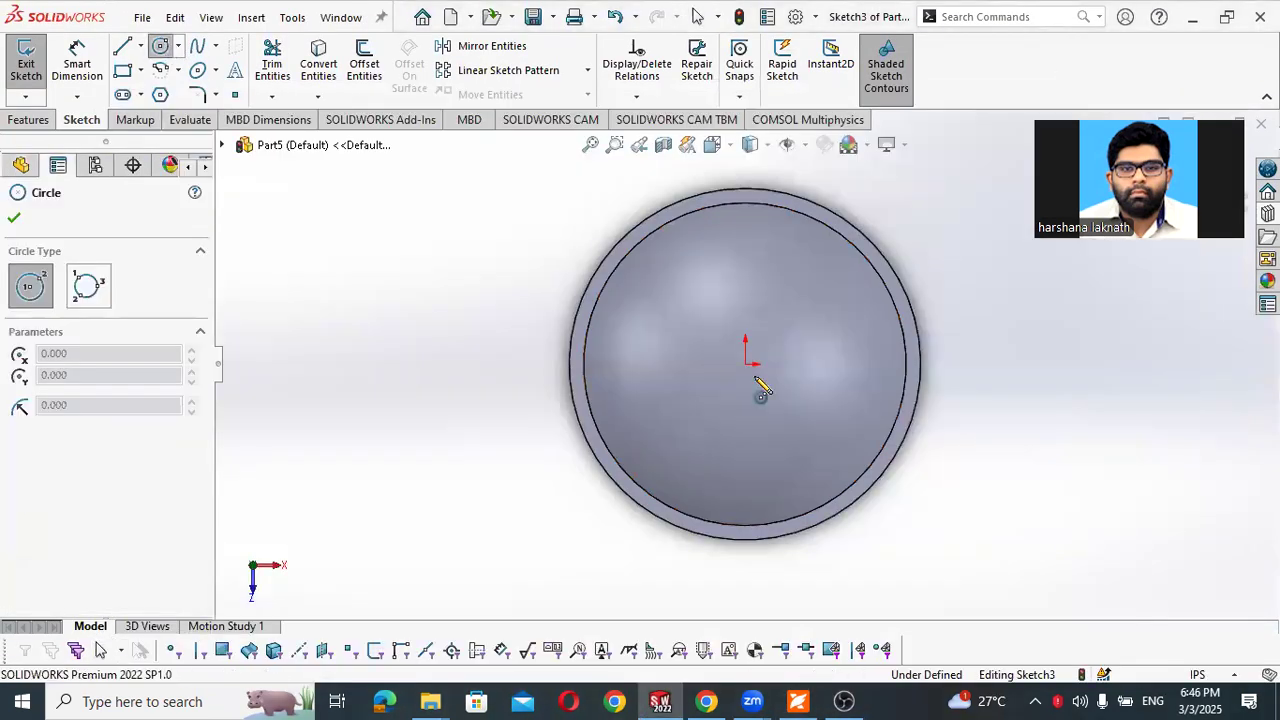
{"action": "left_click", "coordinate": [746, 363]}
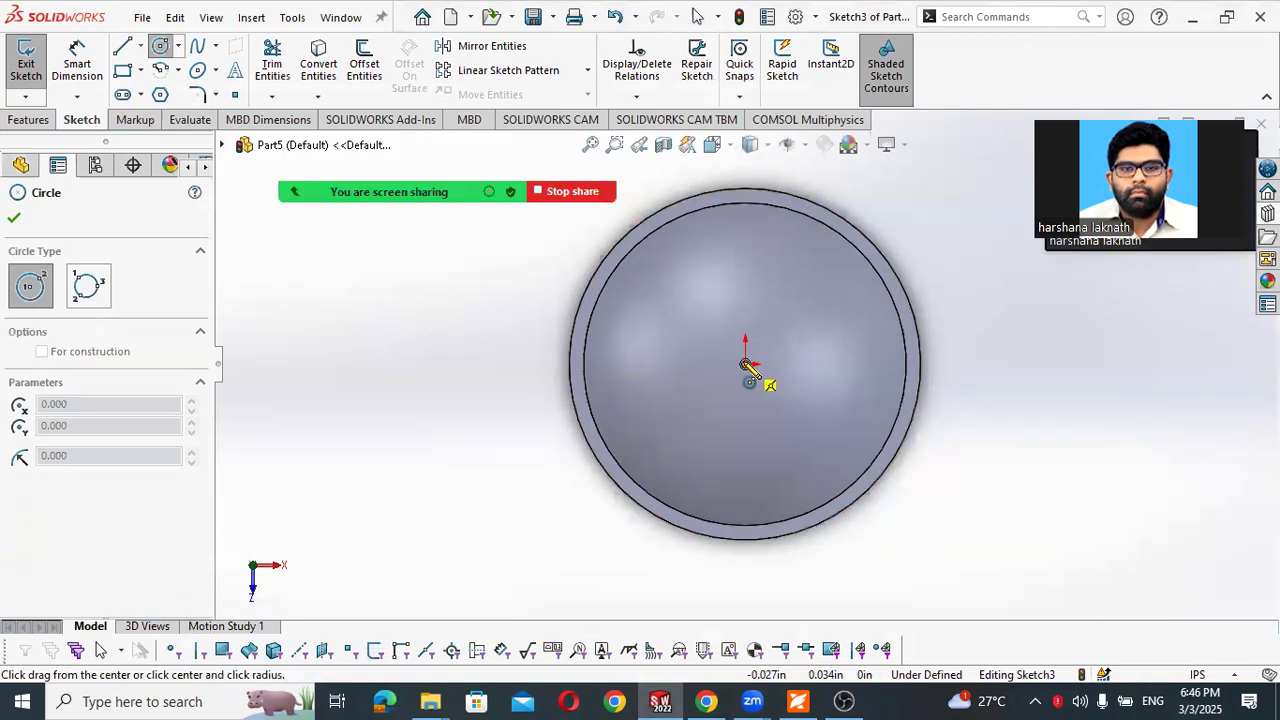
{"action": "left_click", "coordinate": [528, 352]}
- Dimension the circle's diameter to 5.05 in, and convert the circle to construction geometry
{"action": "right_click_drag", "start_coordinate": [451, 357], "coordinate": [537, 347]}
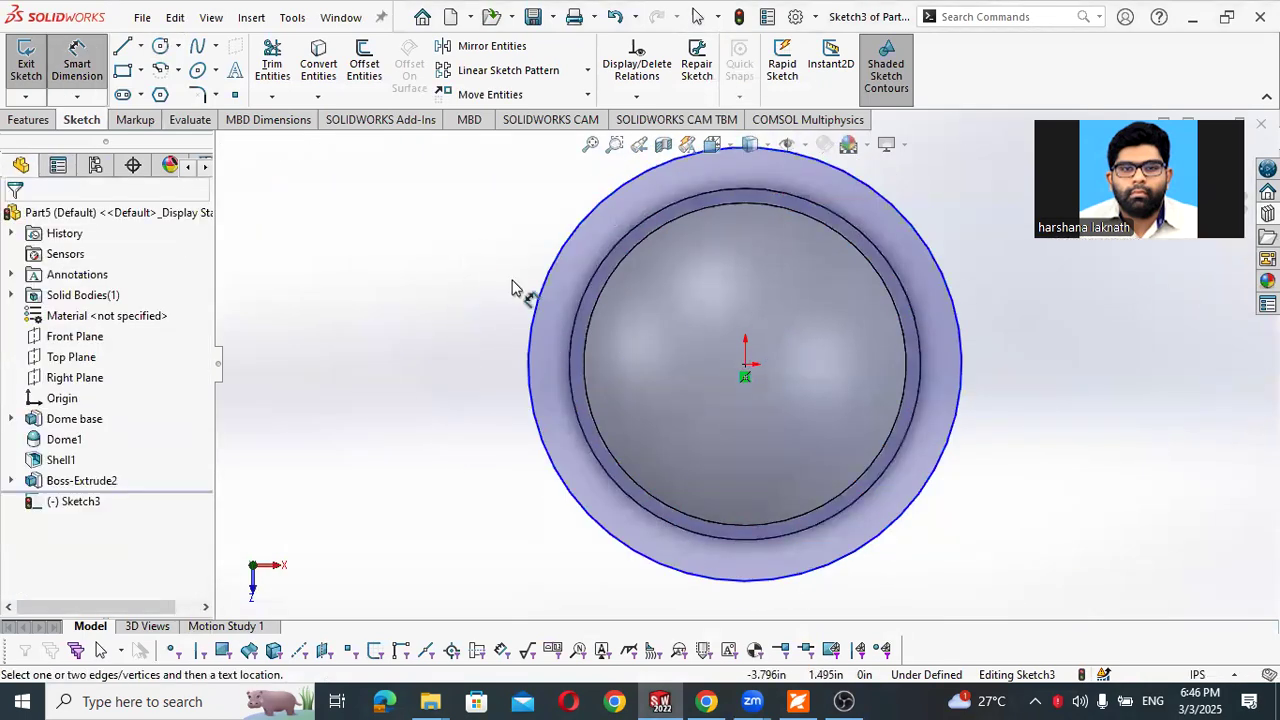
{"action": "left_click", "coordinate": [535, 314]}
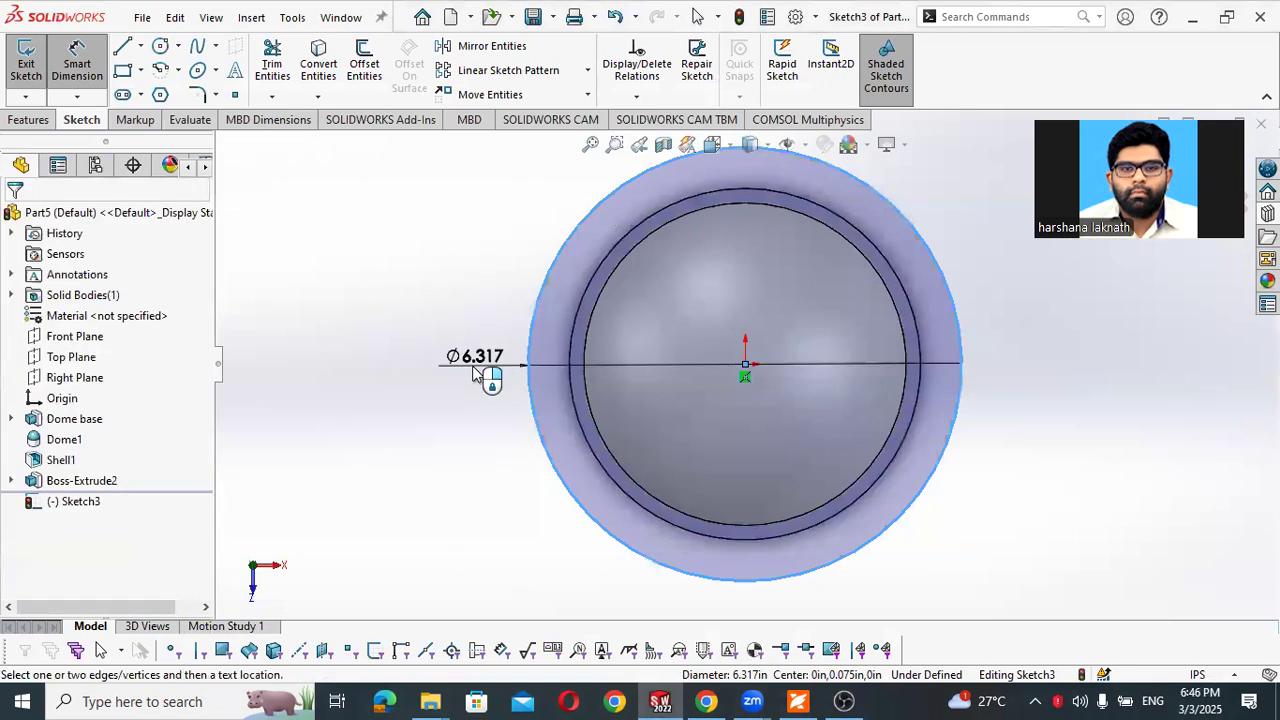
{"action": "left_click", "coordinate": [474, 372]}
{"action": "type", "text": "5.05"}
{"action": "key", "text": "Return"}
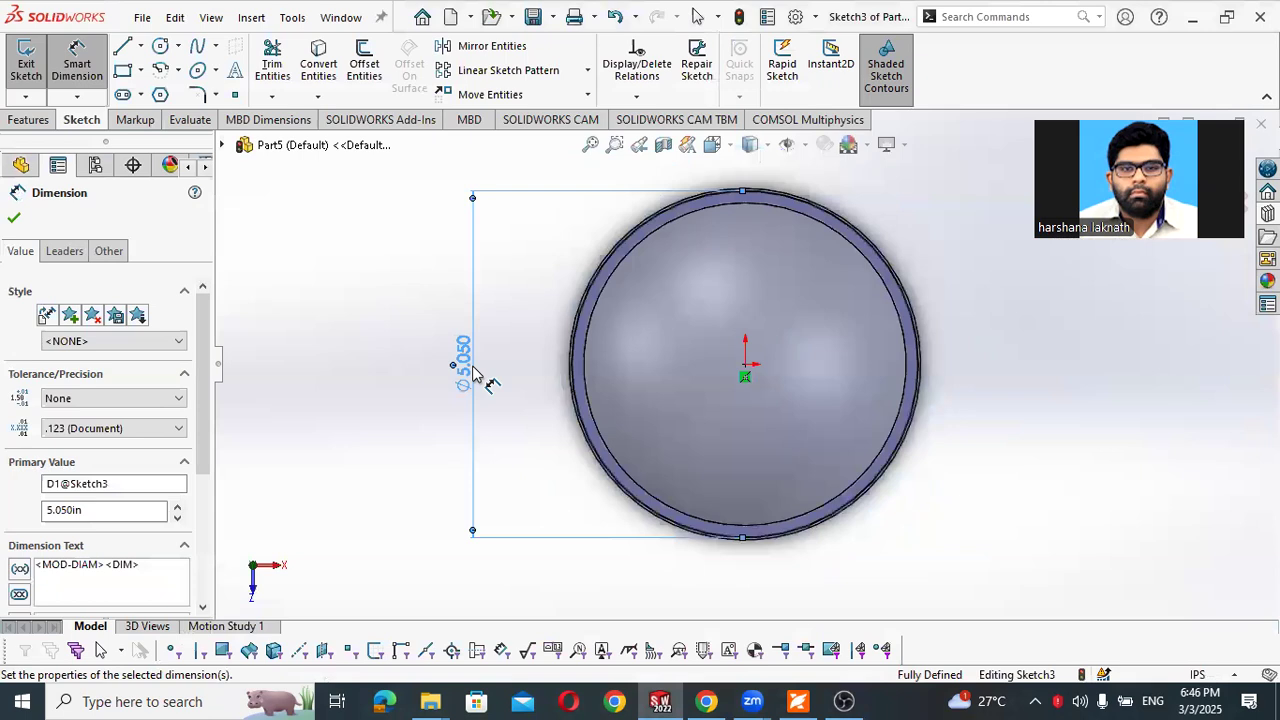
{"action": "key", "text": "Escape"}
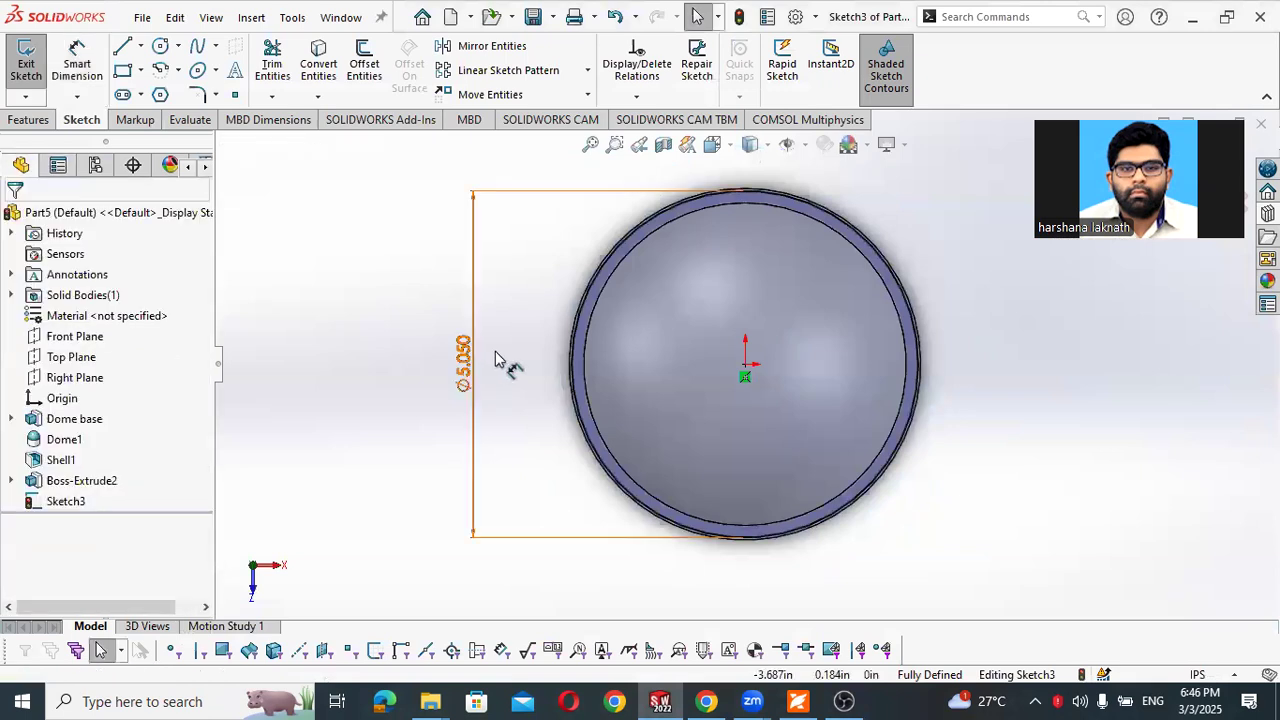
{"action": "left_click", "coordinate": [573, 341]}
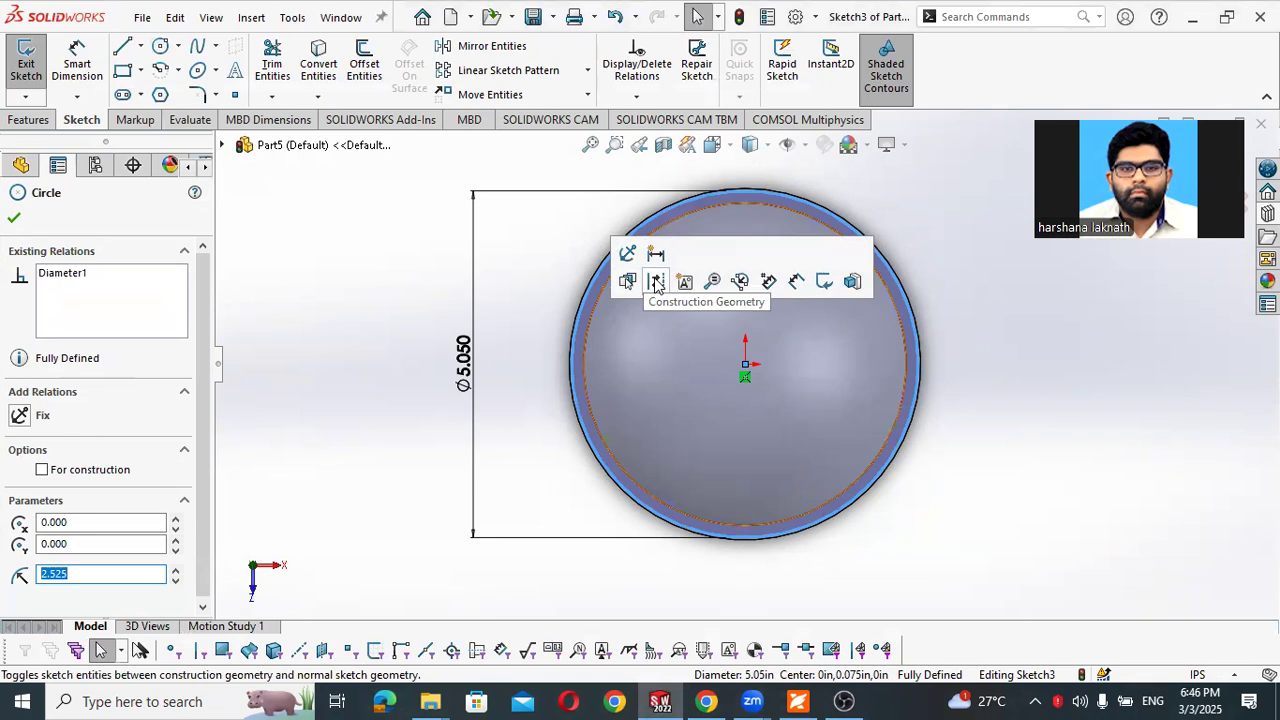
{"action": "left_click", "coordinate": [656, 282]}
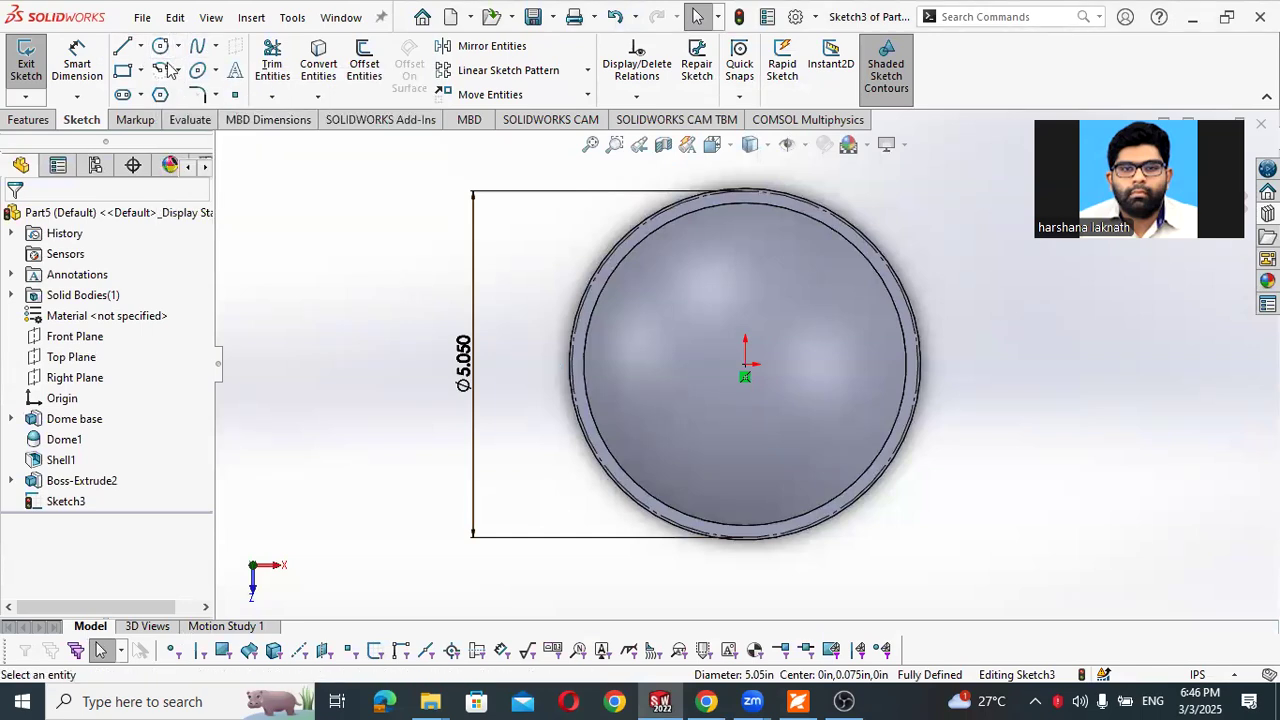
- Check Figure 4-16 in the PDF workbook, and draw a vertical centerline from the origin up to the construction circle
{"action": "left_click", "coordinate": [140, 46]}
{"action": "left_click", "coordinate": [160, 93]}
{"action": "key", "text": "alt+Tab"}
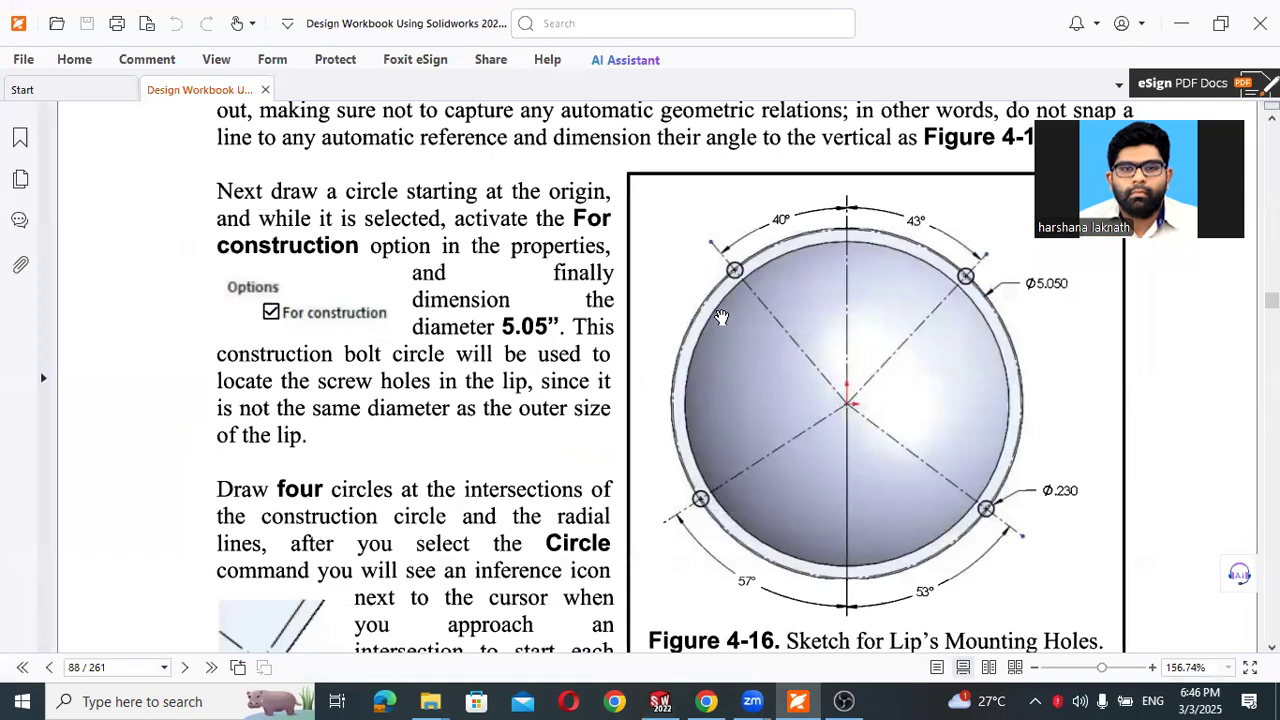
{"action": "key", "text": "alt+Tab"}
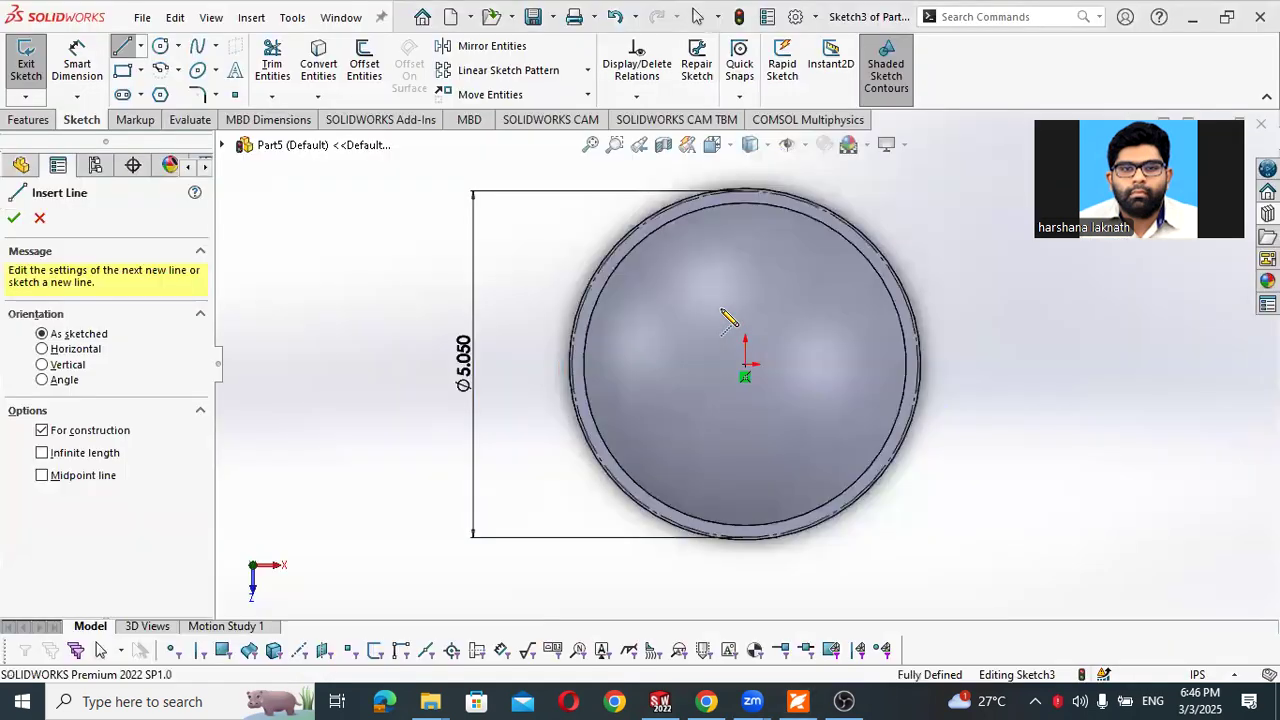
{"action": "left_click", "coordinate": [745, 366]}
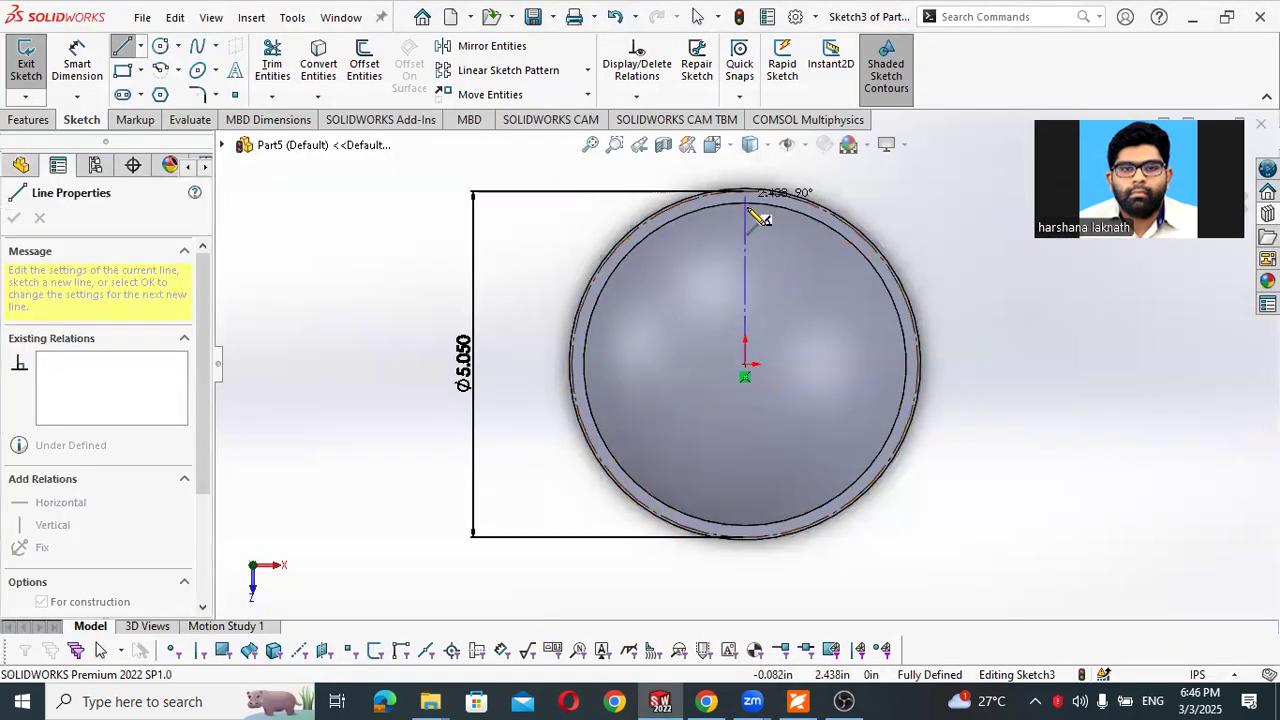
{"action": "left_click", "coordinate": [746, 196]}
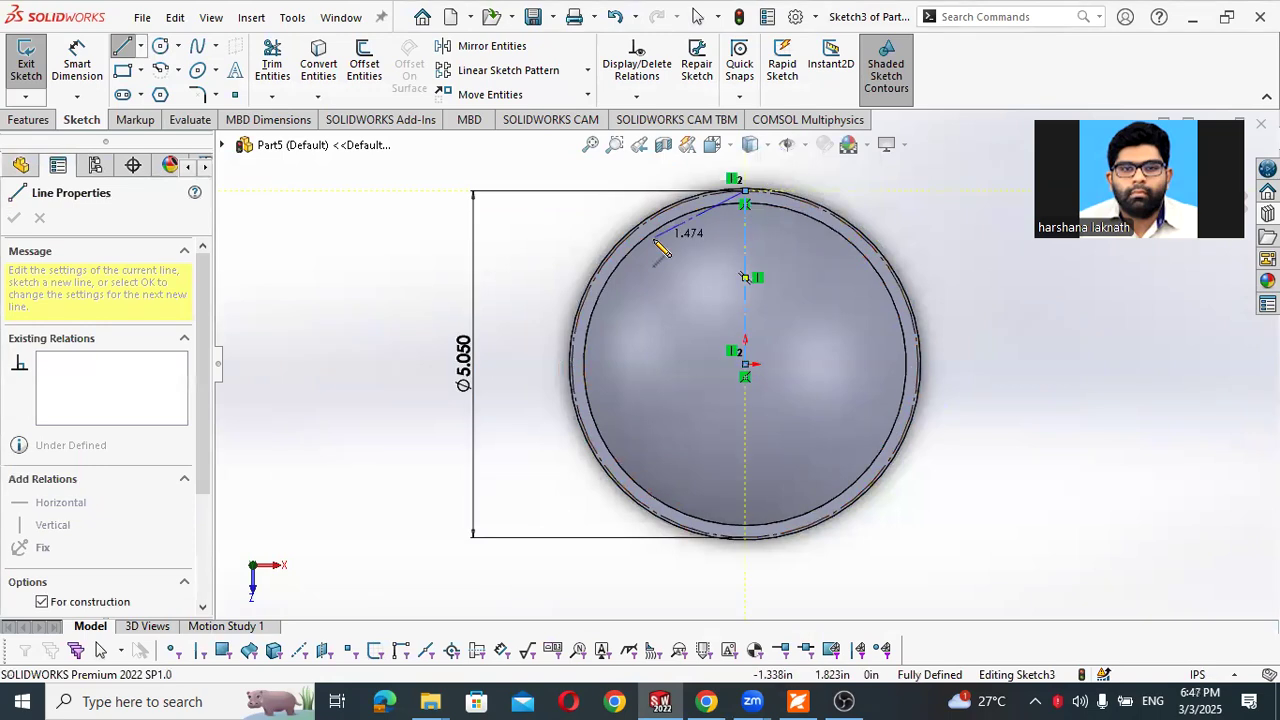
{"action": "key", "text": "Escape"}
{"action": "key", "text": "Escape"}
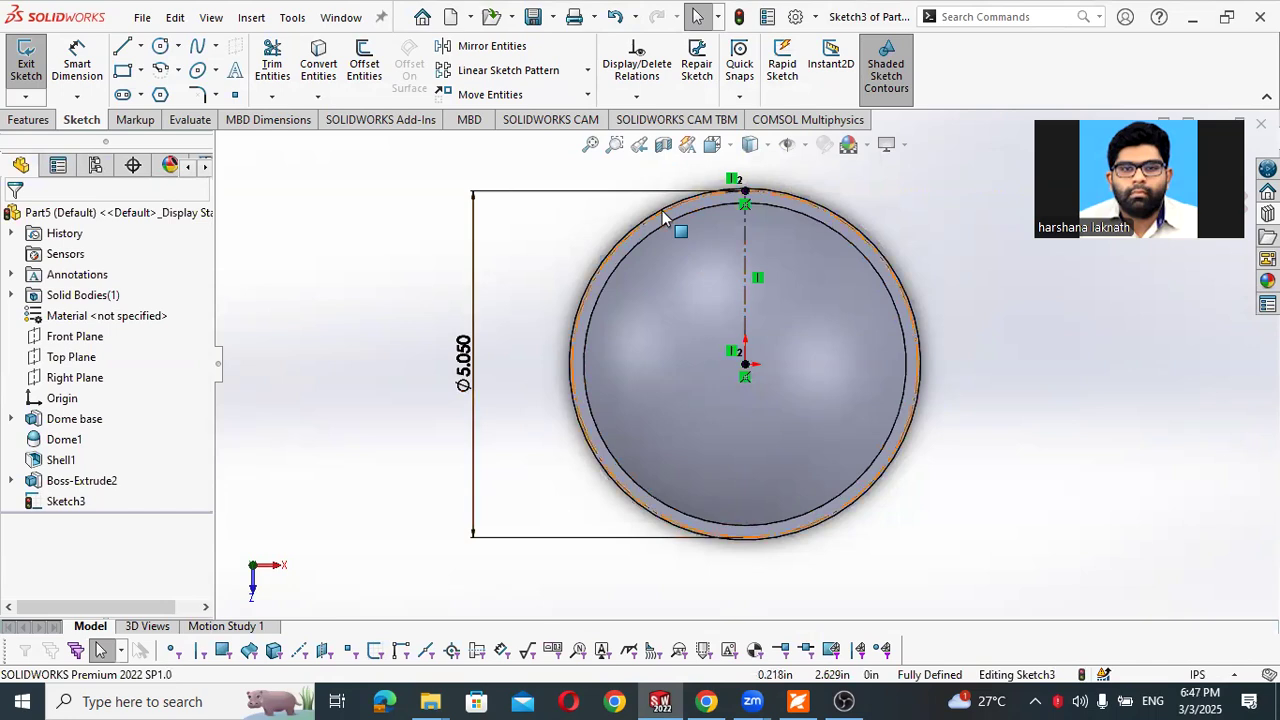
- Draw a radial centerline from the origin to the upper-right part of the 5.05 in construction circle
{"action": "left_click", "coordinate": [139, 52]}
{"action": "left_click", "coordinate": [170, 93]}
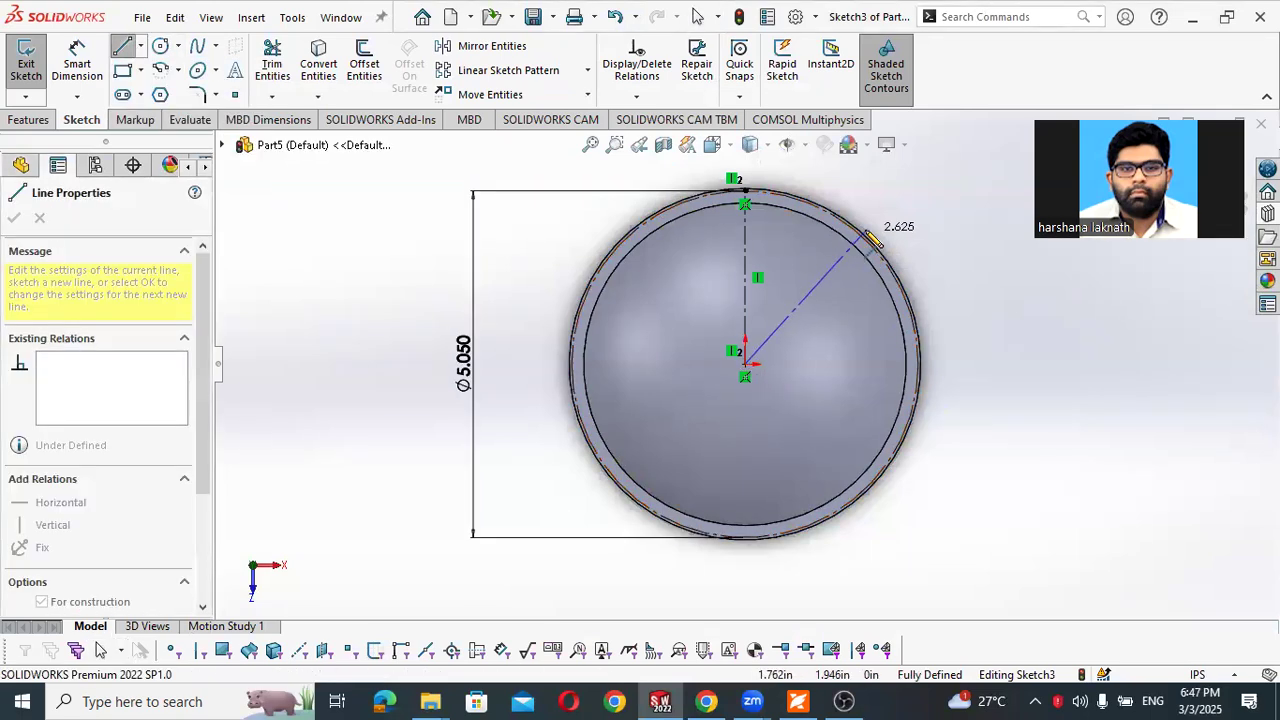
{"action": "left_click", "coordinate": [868, 254]}
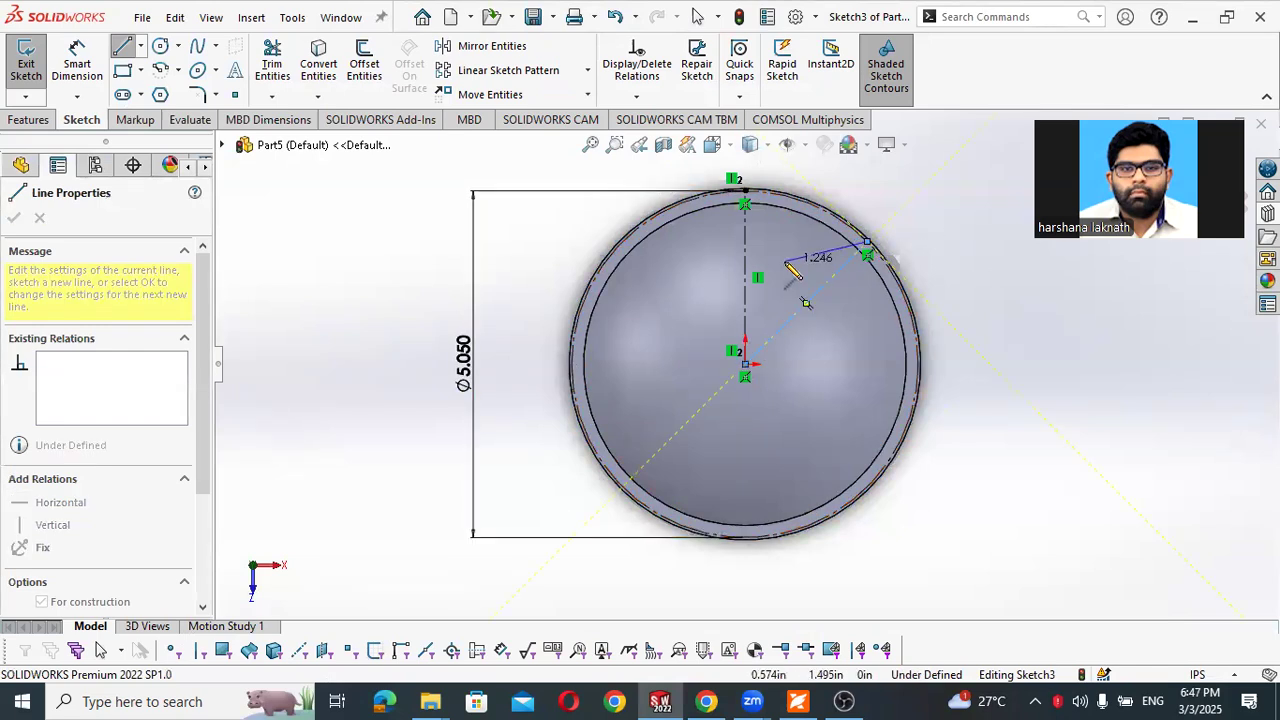
{"action": "key", "text": "Escape"}
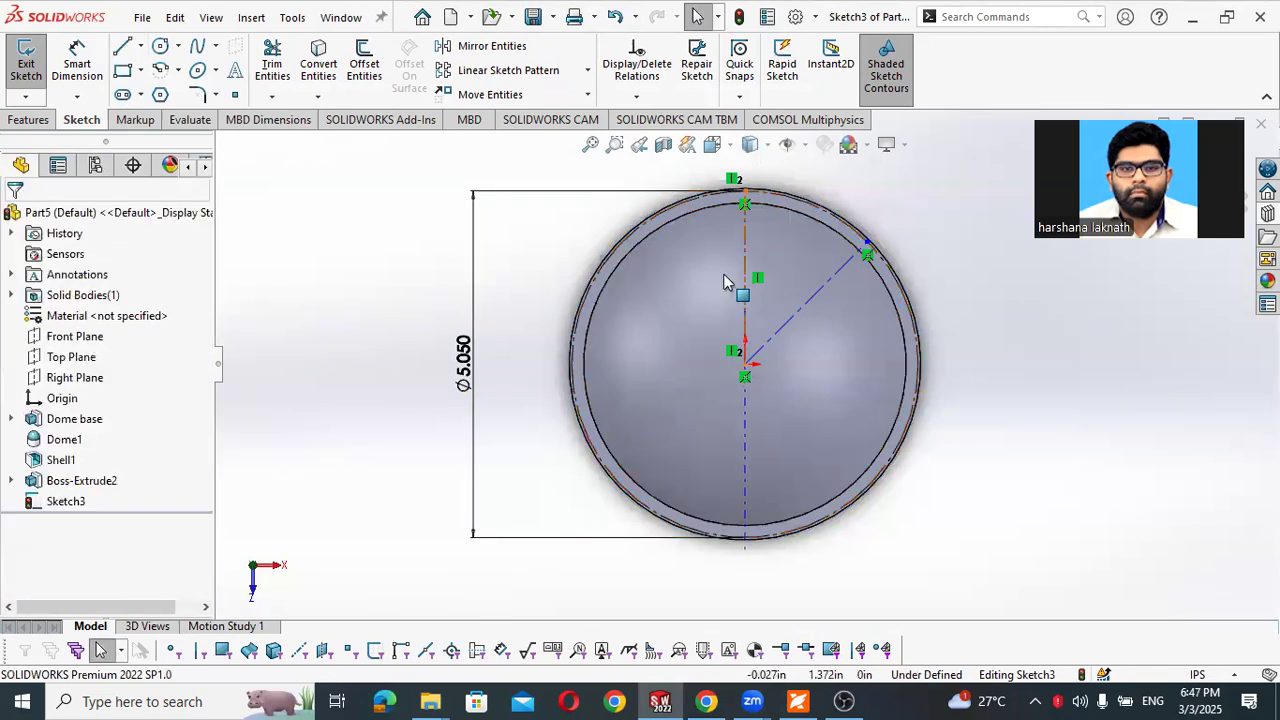
- Draw a second radial centerline from the origin to the upper-left part of the construction circle
{"action": "left_click", "coordinate": [140, 48]}
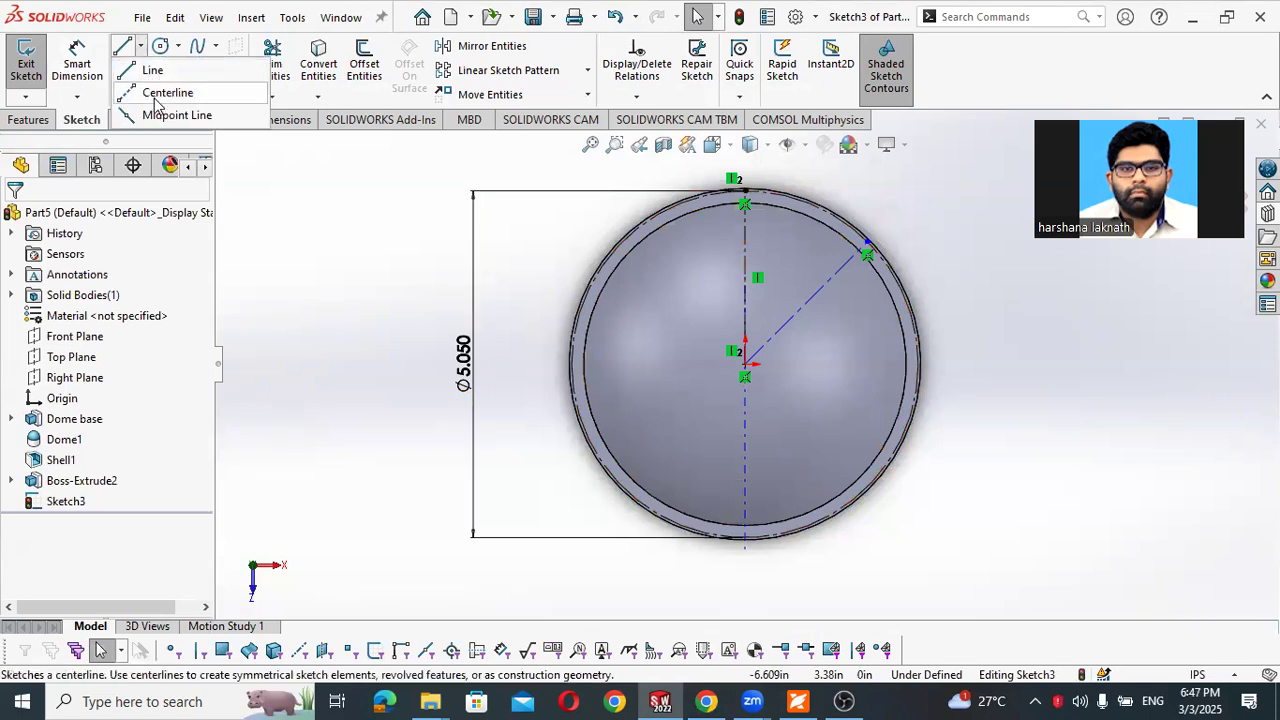
{"action": "left_click", "coordinate": [157, 96]}
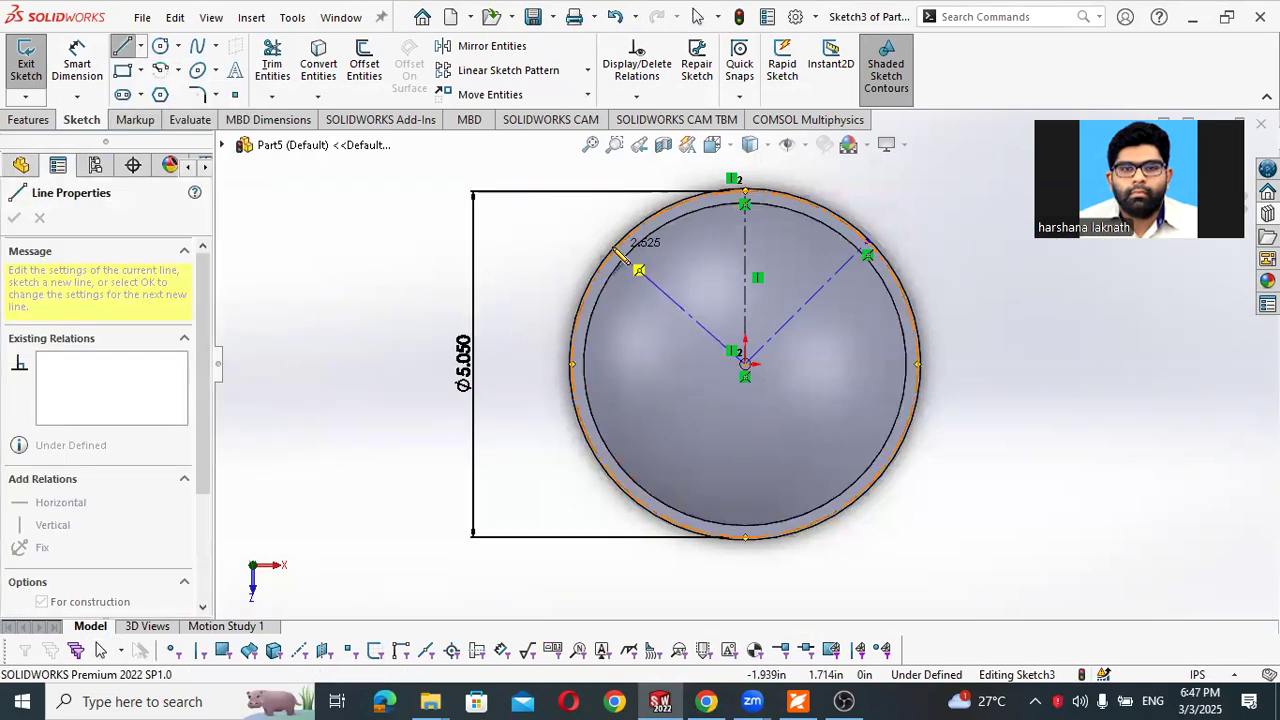
{"action": "left_click", "coordinate": [614, 258]}
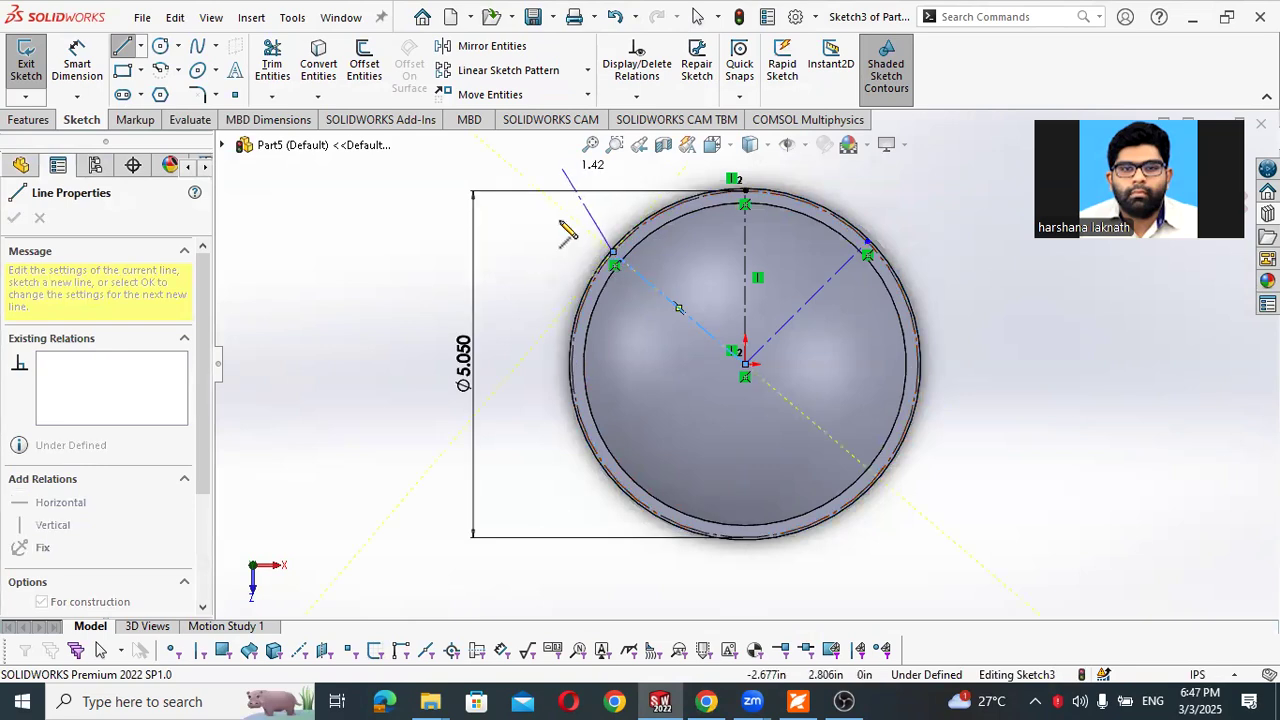
{"action": "key", "text": "Escape"}
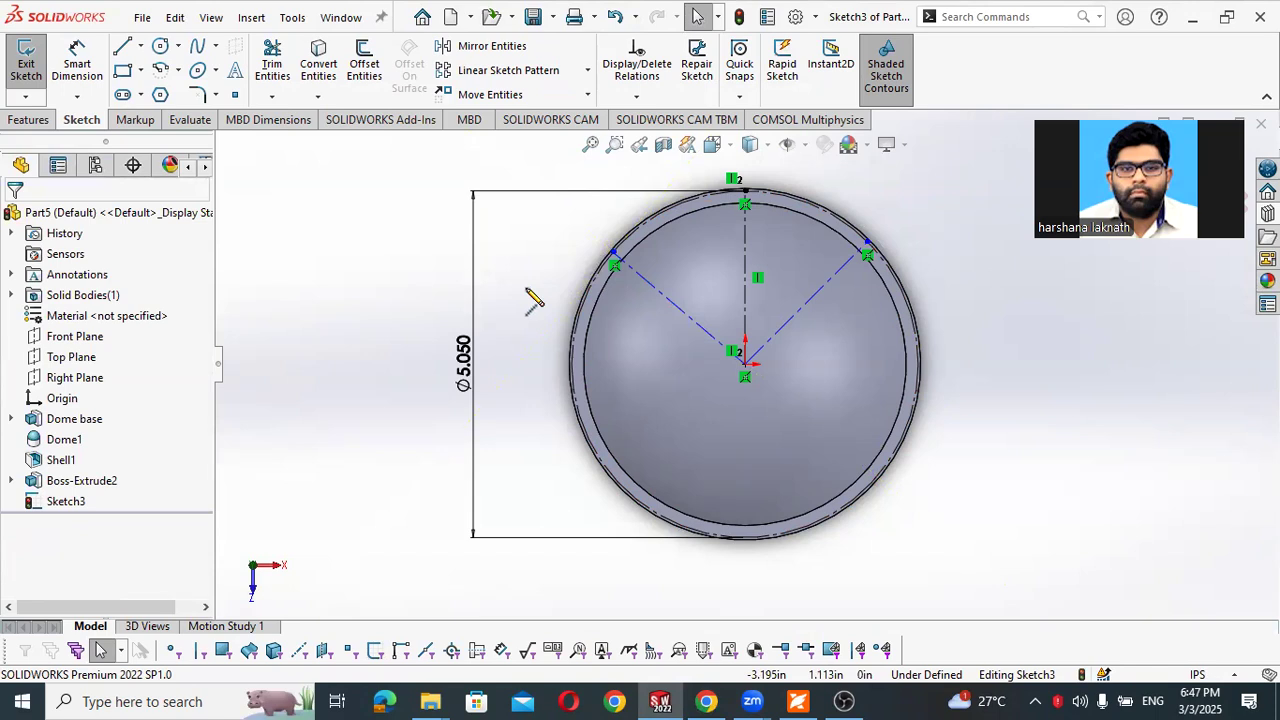
- Draw a third radial centerline from the origin to the lower-left part of the construction circle
{"action": "right_click", "coordinate": [526, 290]}
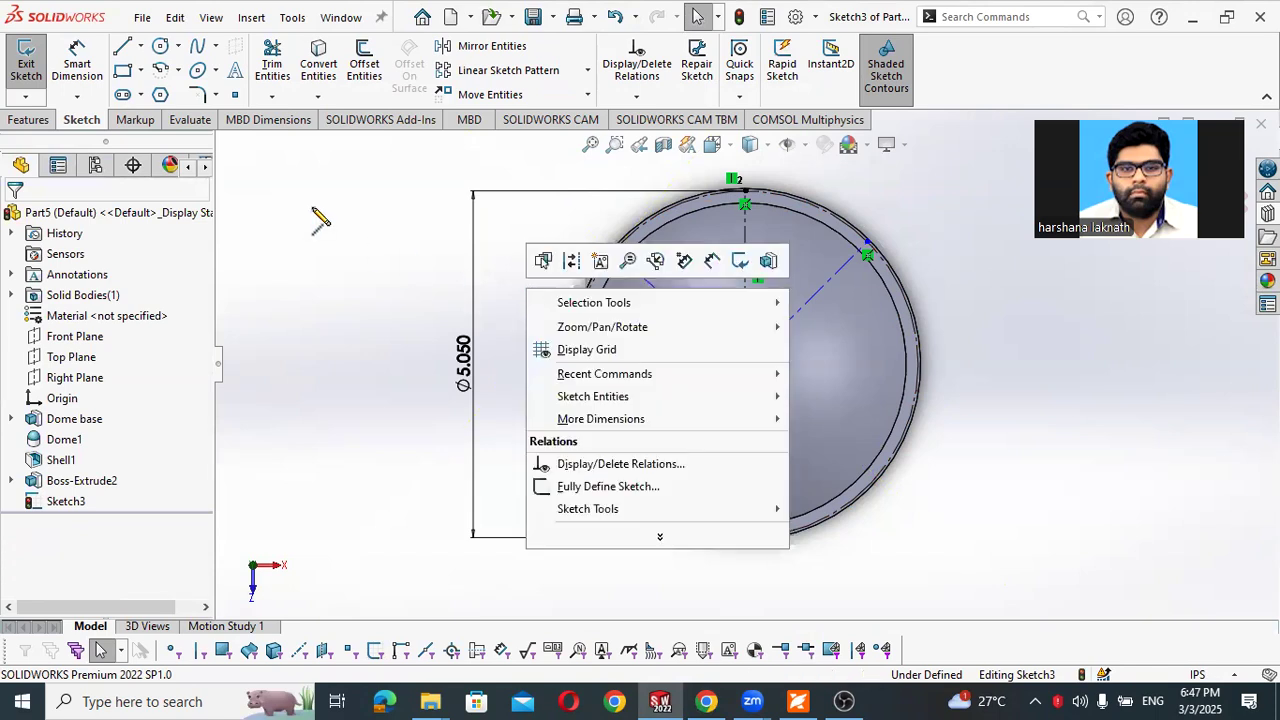
{"action": "left_click", "coordinate": [314, 211]}
{"action": "left_click", "coordinate": [141, 47]}
{"action": "left_click", "coordinate": [168, 91]}
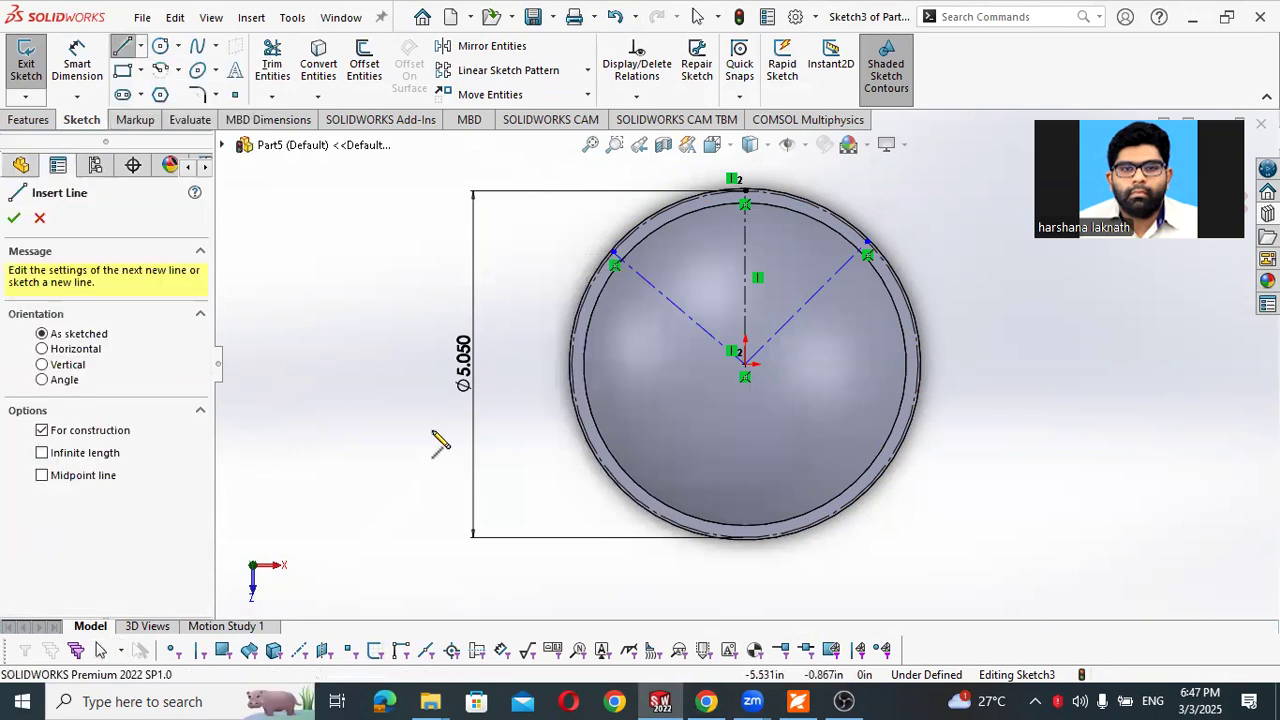
{"action": "left_click", "coordinate": [745, 365]}
{"action": "left_click", "coordinate": [635, 488]}
{"action": "key", "text": "Escape"}
- Draw a fourth radial centerline from the origin to the lower-right part of the 5.05 in construction circle
{"action": "right_click_drag", "start_coordinate": [540, 417], "coordinate": [540, 500]}
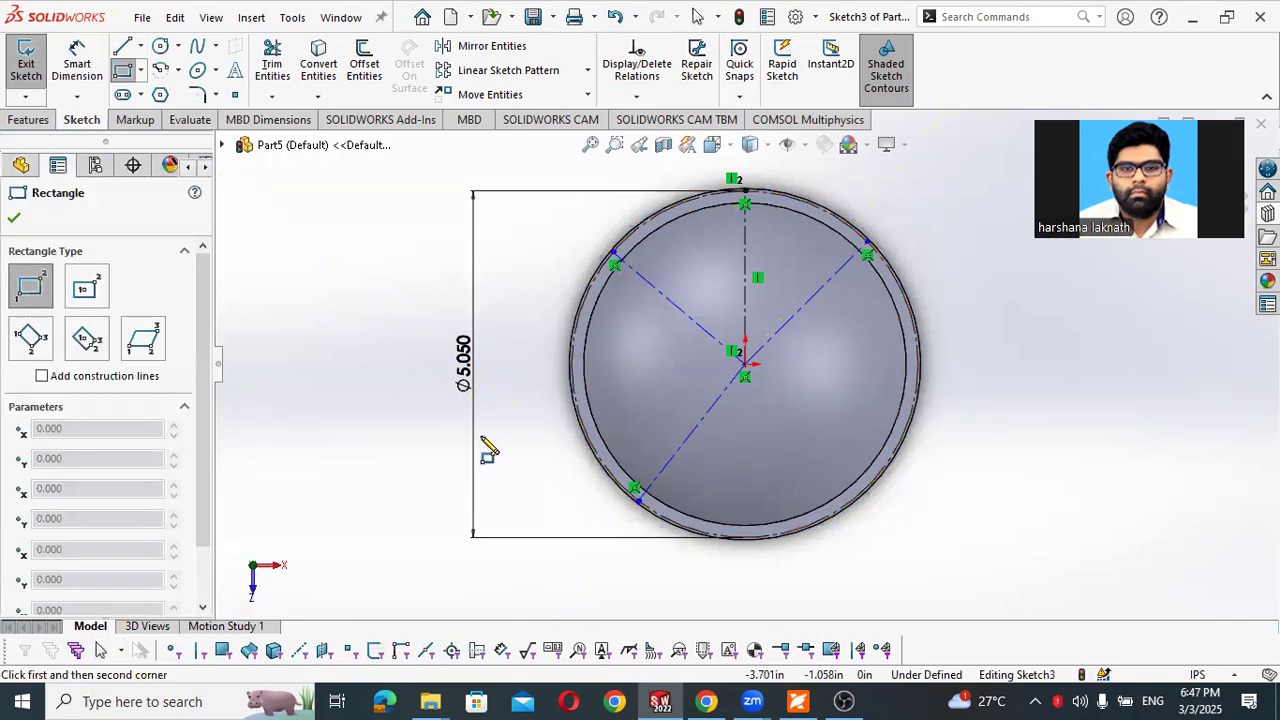
{"action": "left_click", "coordinate": [140, 46]}
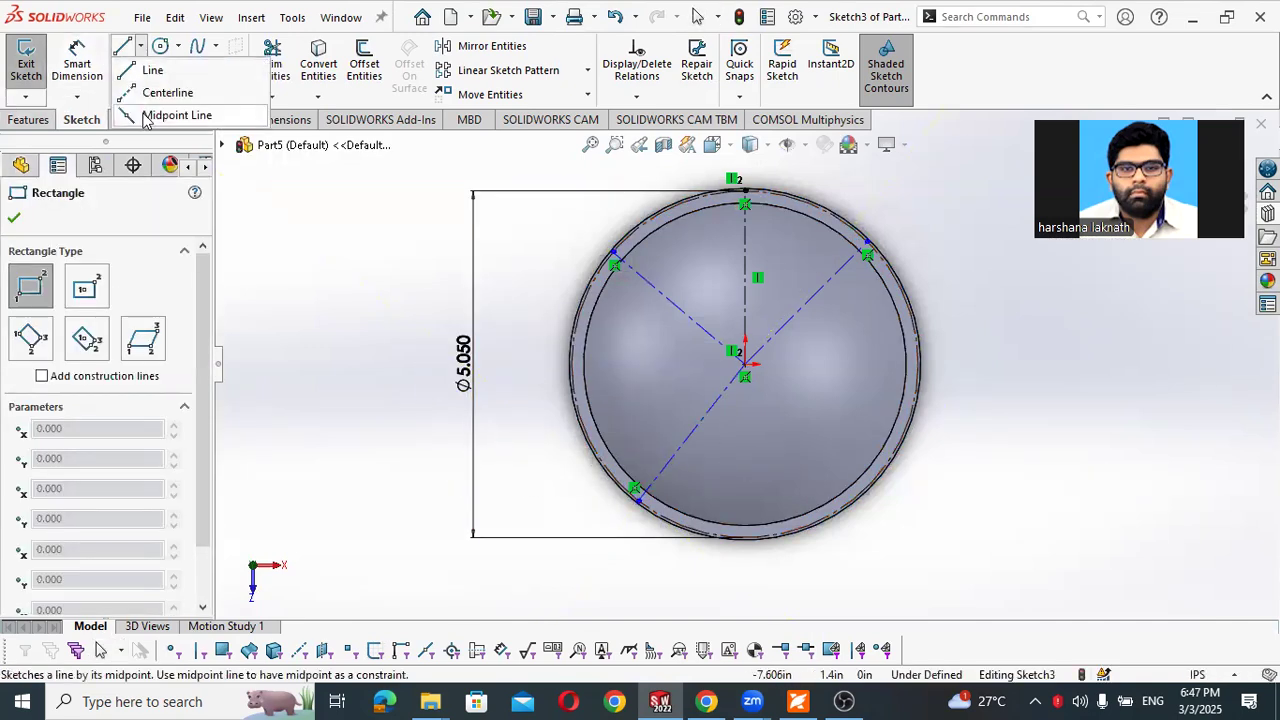
{"action": "left_click", "coordinate": [745, 364]}
{"action": "left_click", "coordinate": [889, 440]}
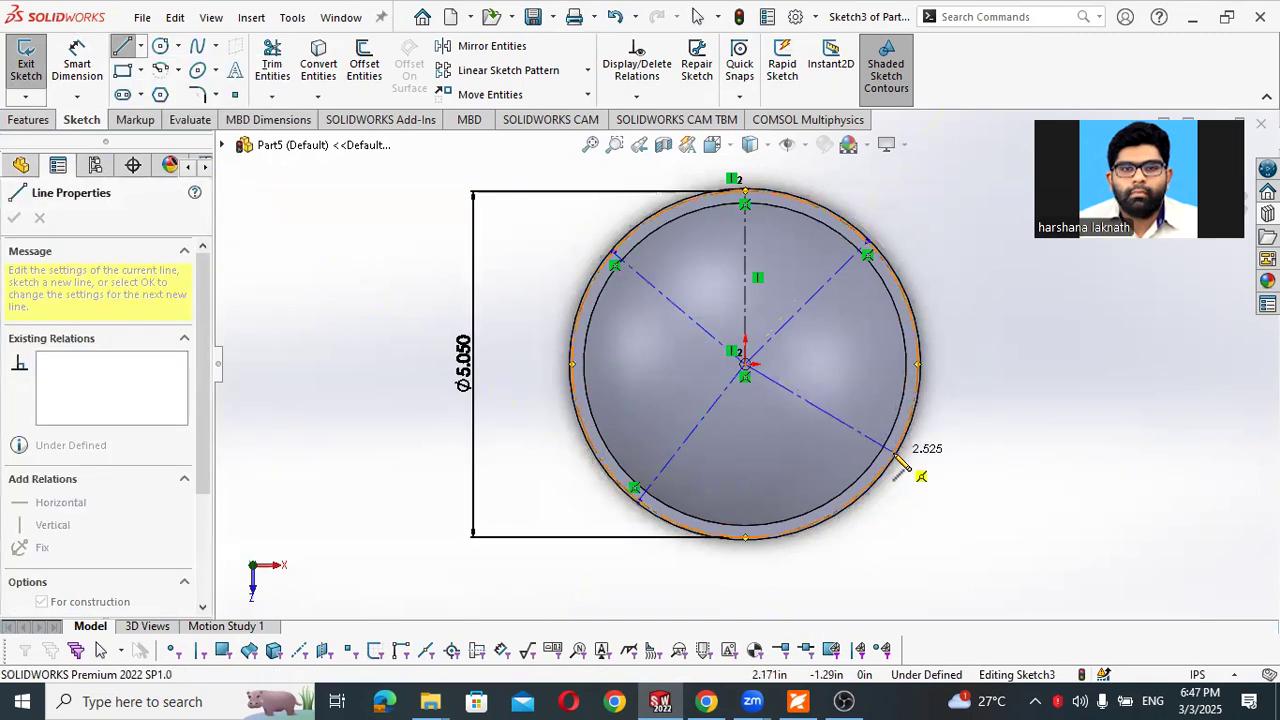
{"action": "key", "text": "Escape"}
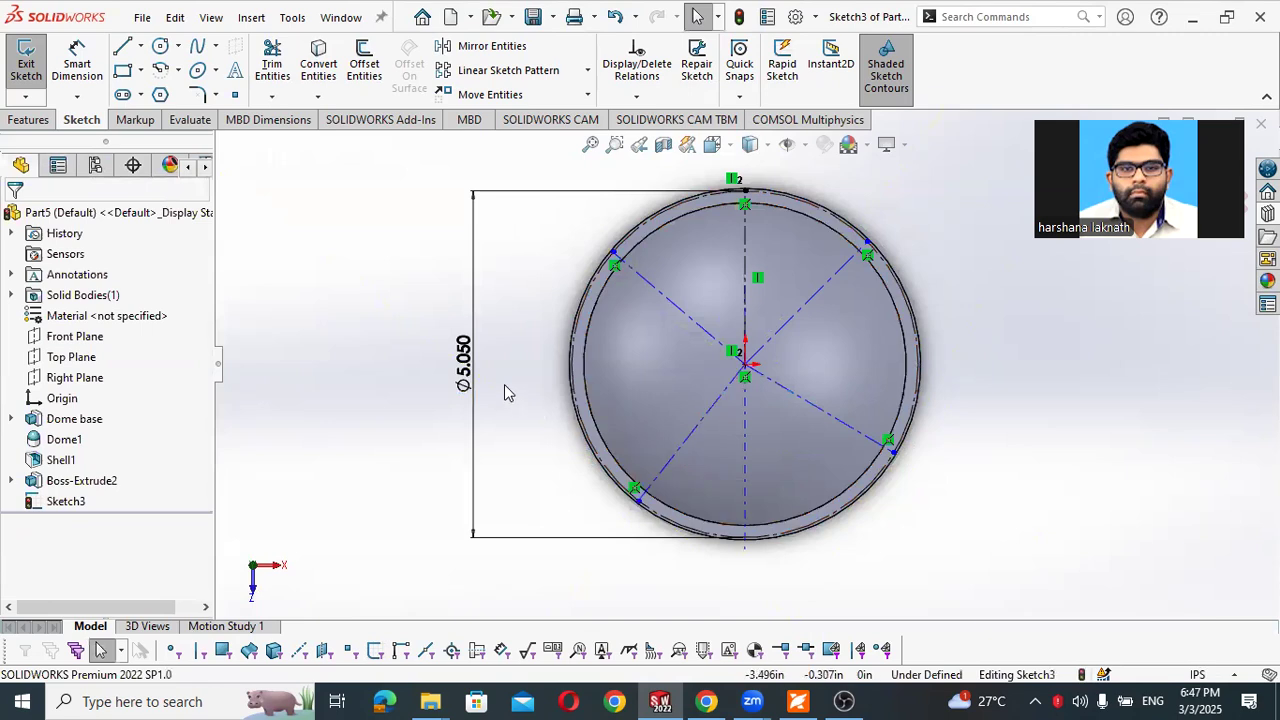
- Dimension the angle between the upper-left radial centerline and the vertical centerline as 40°, checking Figure 4-16 in the PDF workbook
{"action": "right_click_drag", "start_coordinate": [417, 293], "coordinate": [429, 251]}
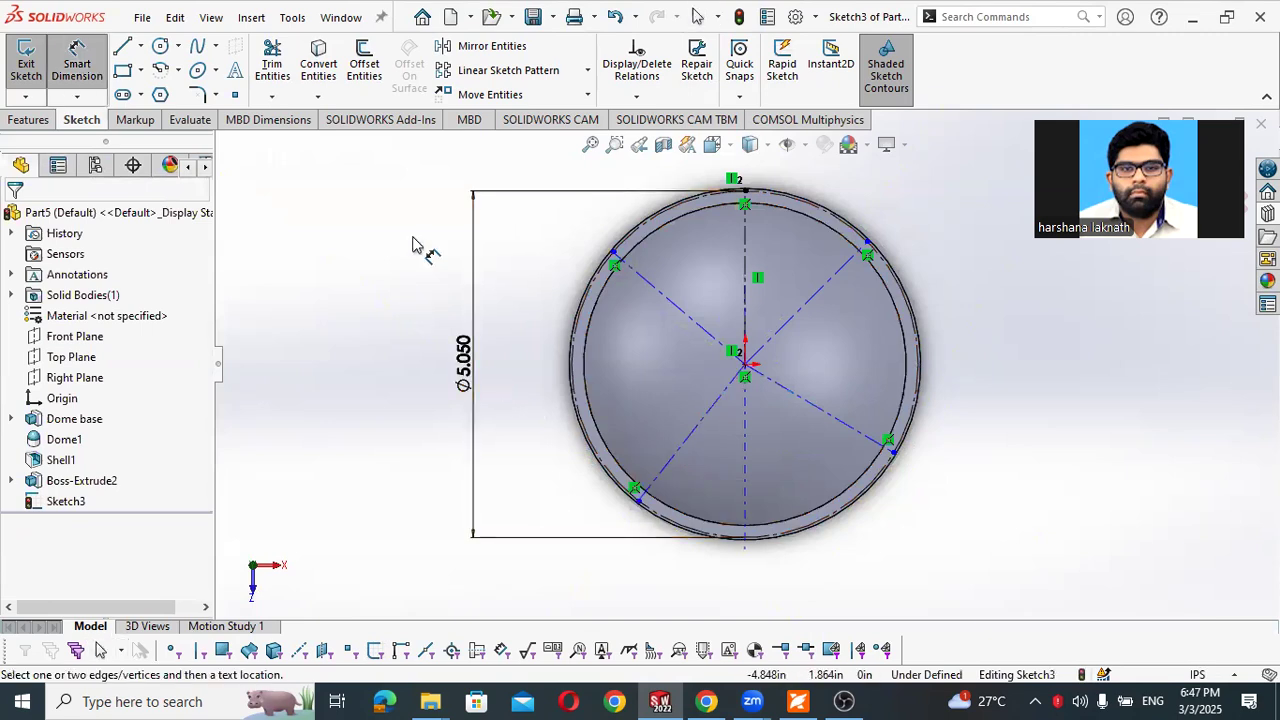
{"action": "left_click", "coordinate": [694, 320]}
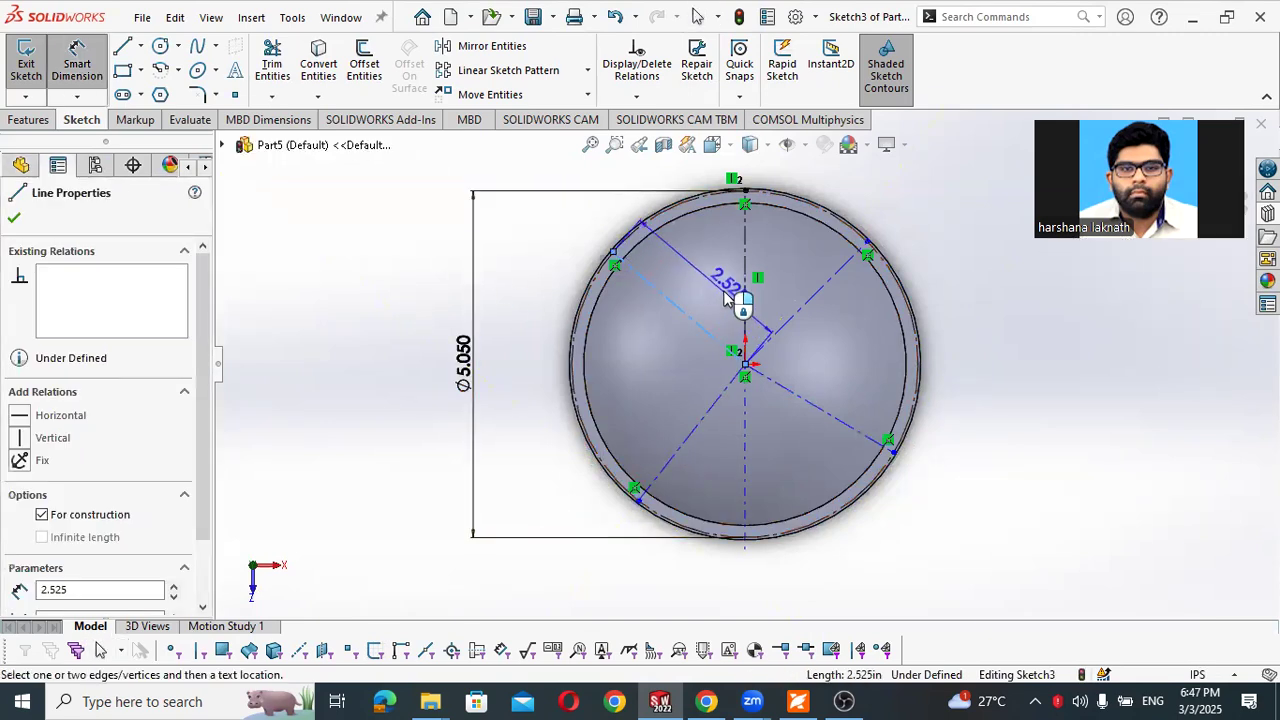
{"action": "left_click", "coordinate": [744, 285]}
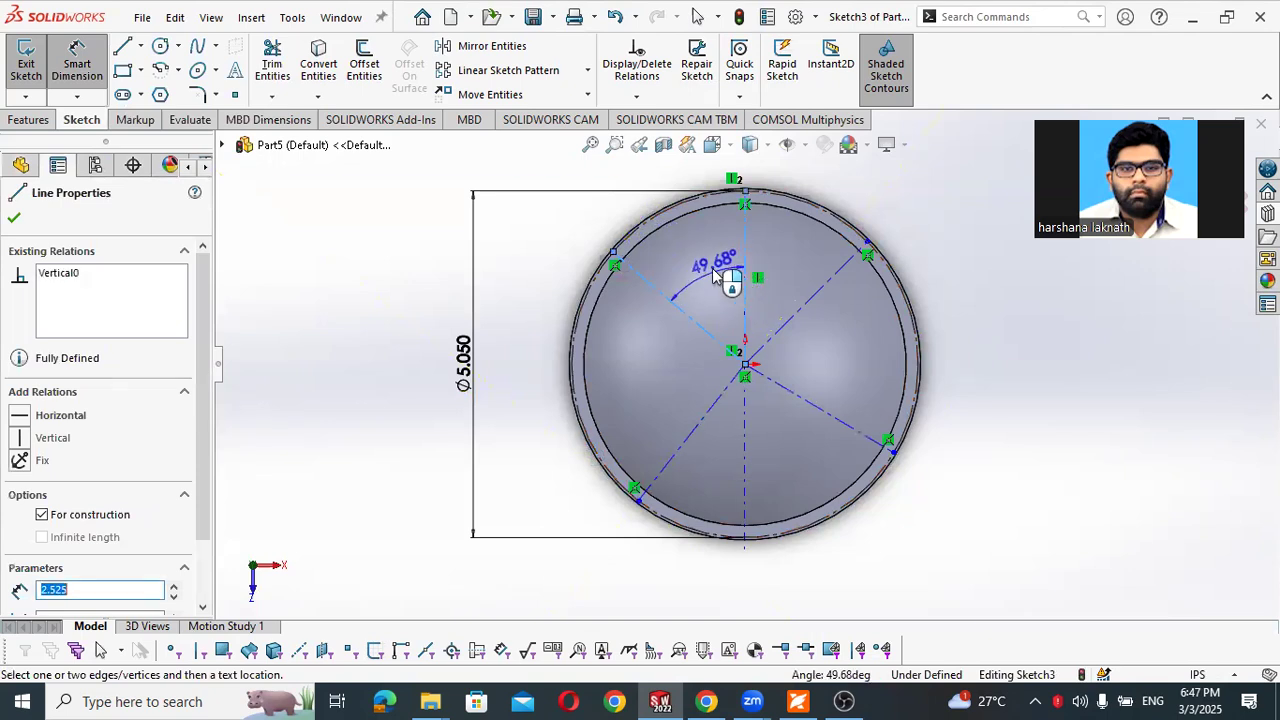
{"action": "left_click", "coordinate": [724, 276]}
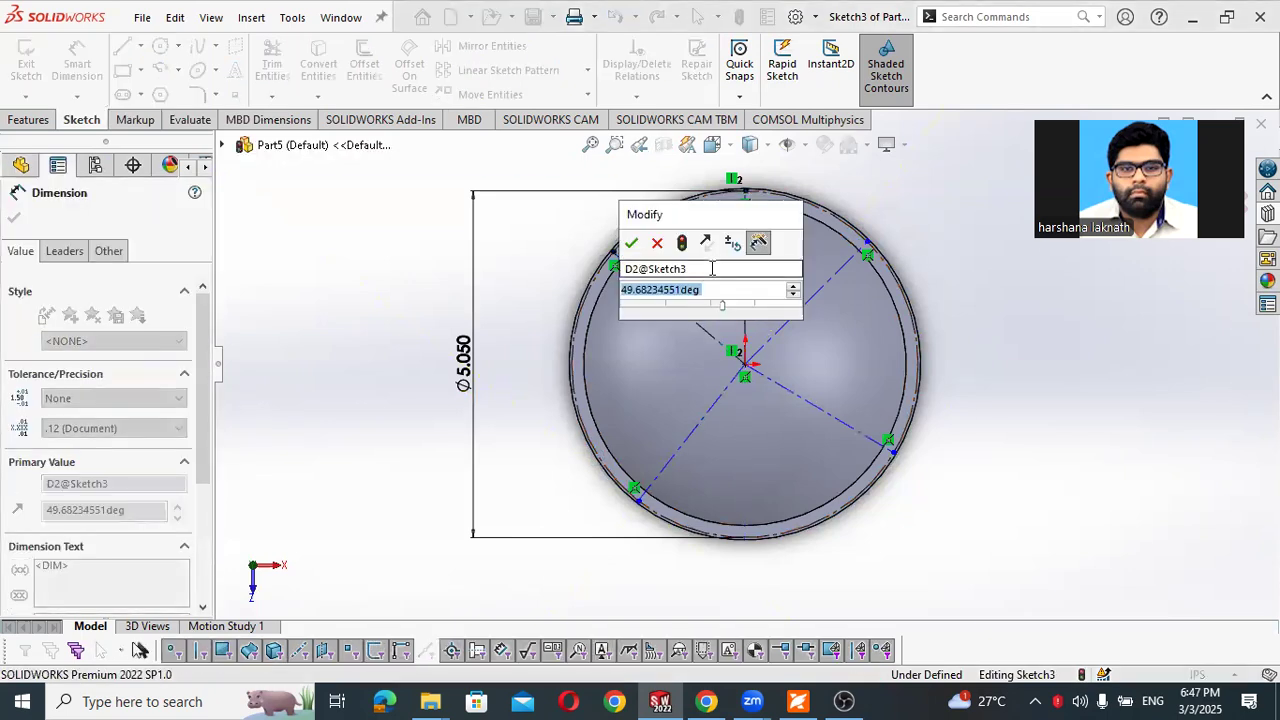
{"action": "key", "text": "alt+Tab"}
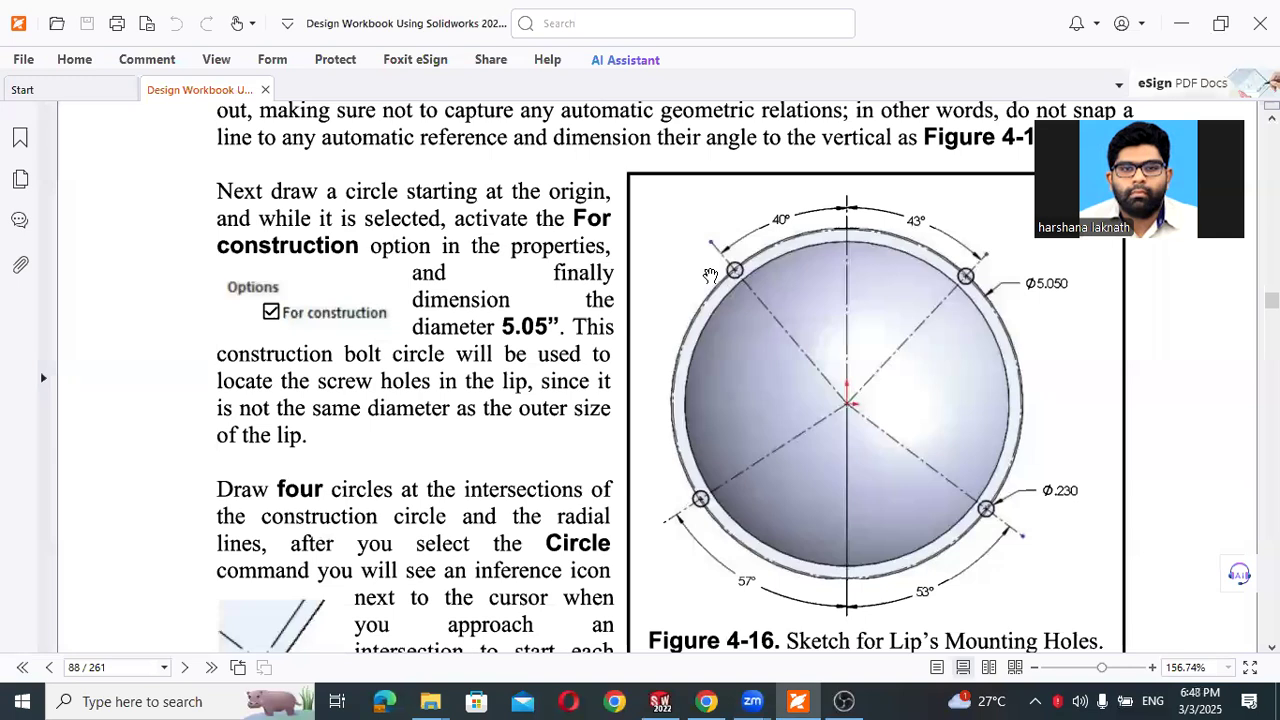
{"action": "key", "text": "alt+Tab"}
{"action": "type", "text": "40"}
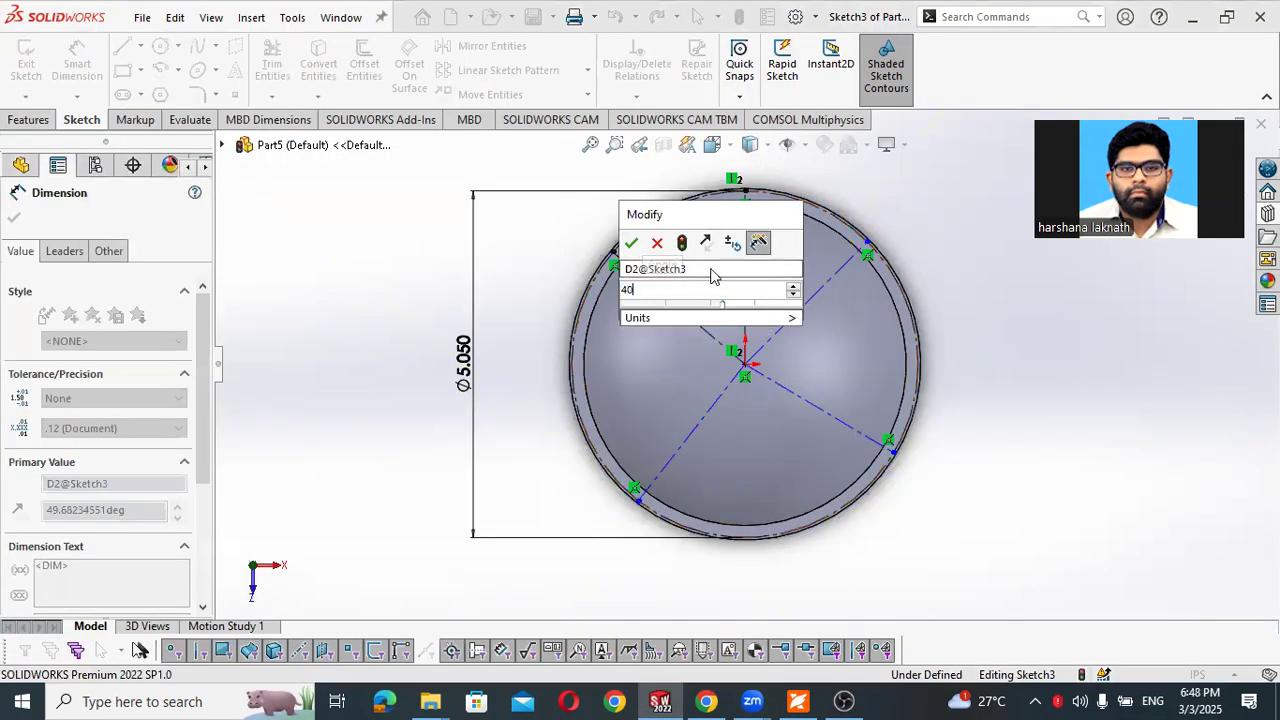
{"action": "key", "text": "Return"}
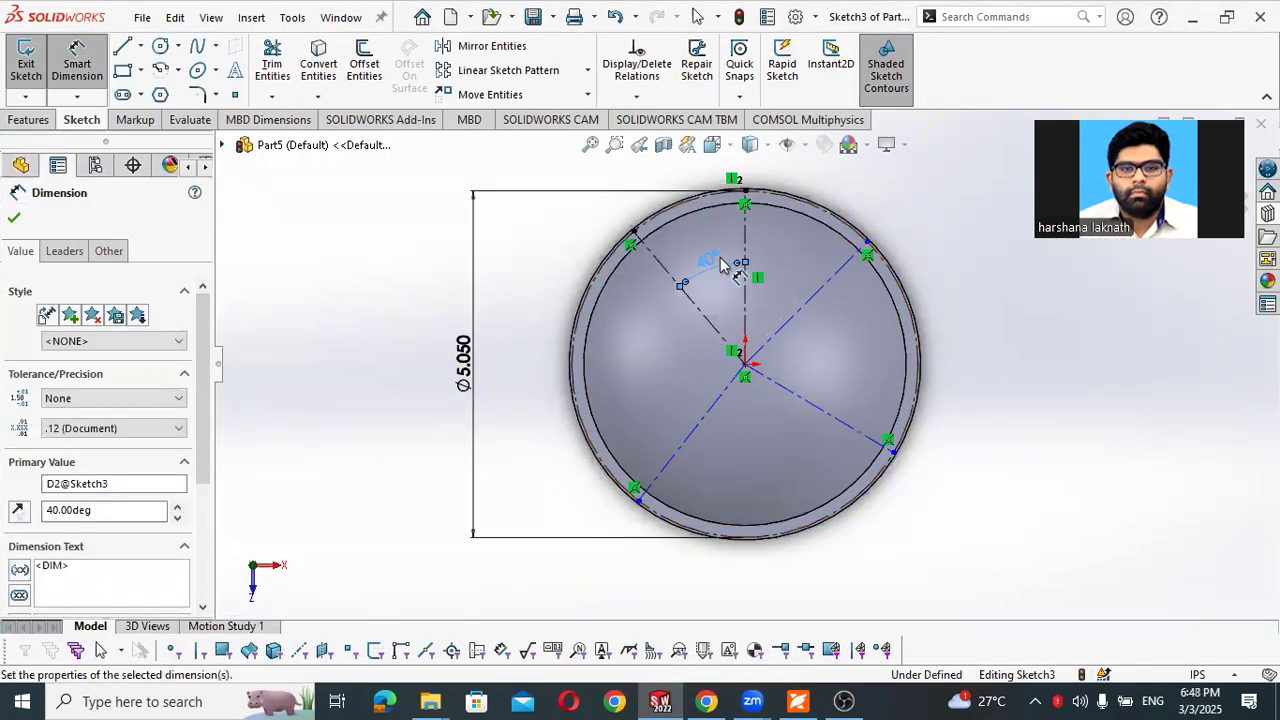
- Dimension the angle between the vertical centerline and the upper-right radial centerline as 43°, following Figure 4-16 in the PDF workbook
{"action": "left_click", "coordinate": [746, 247]}
{"action": "left_click", "coordinate": [826, 287]}
{"action": "left_click", "coordinate": [817, 275]}
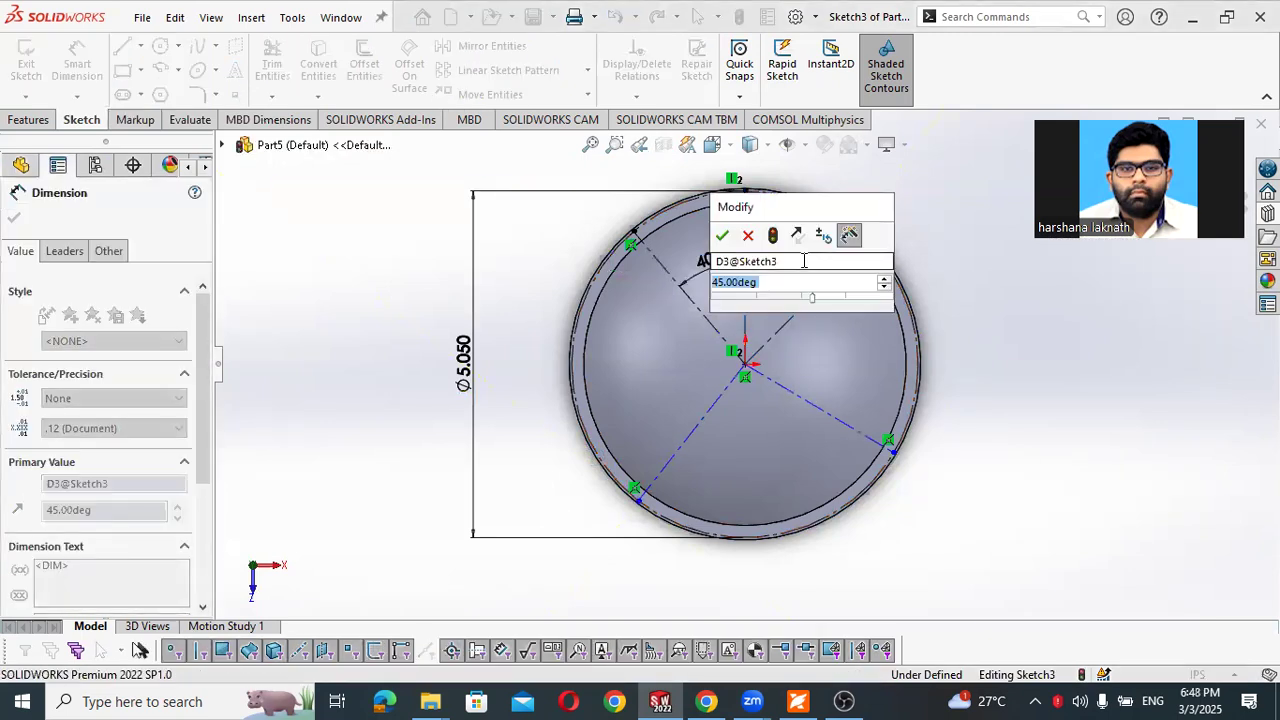
{"action": "key", "text": "alt+Tab"}
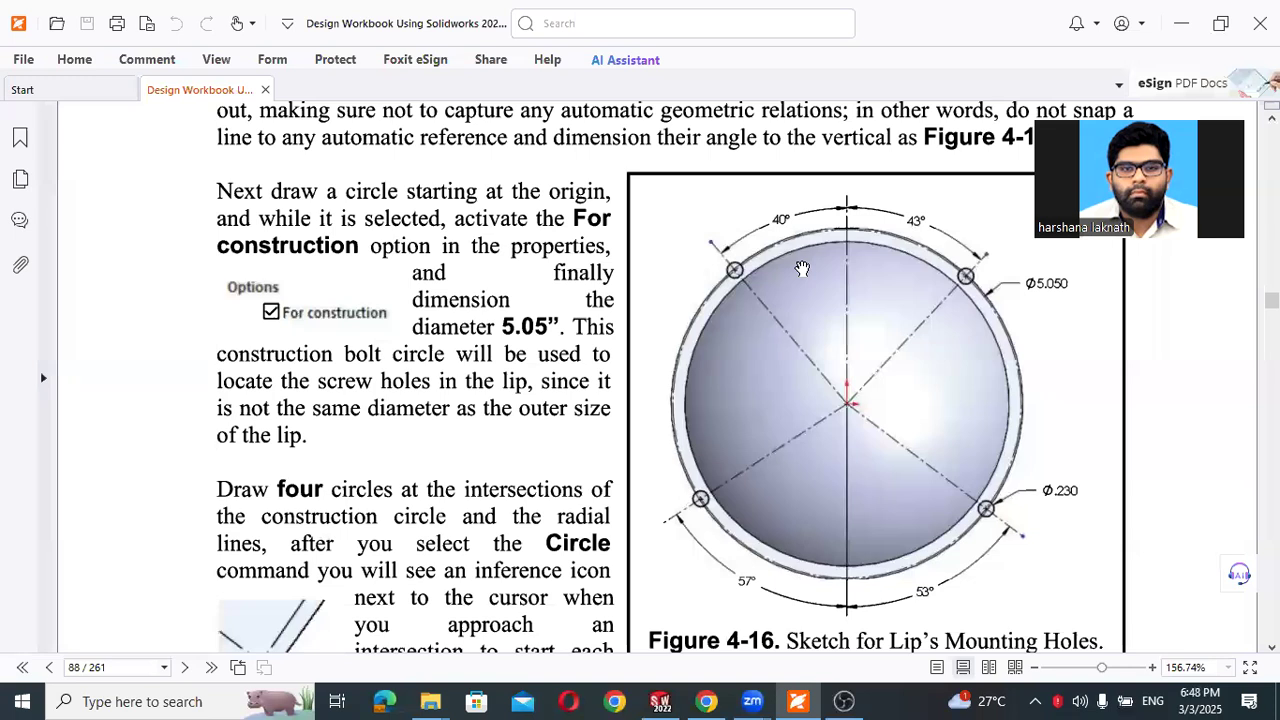
{"action": "key", "text": "alt+Tab"}
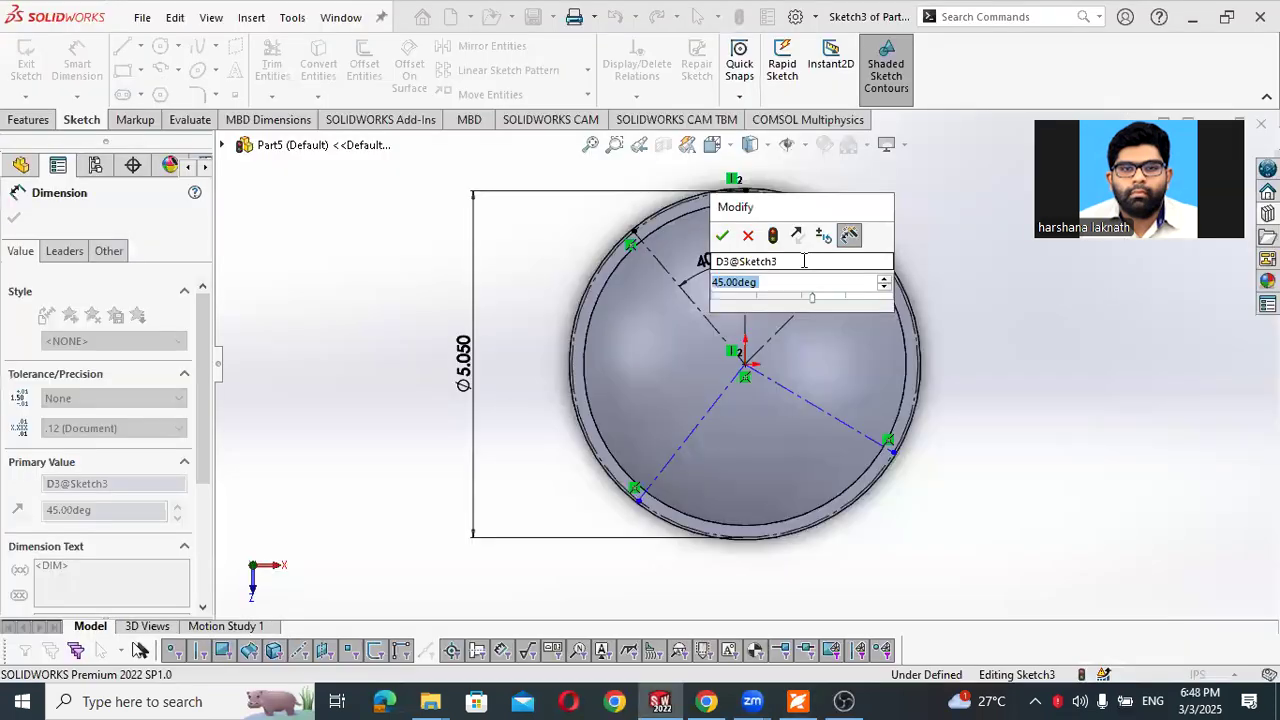
{"action": "type", "text": "40"}
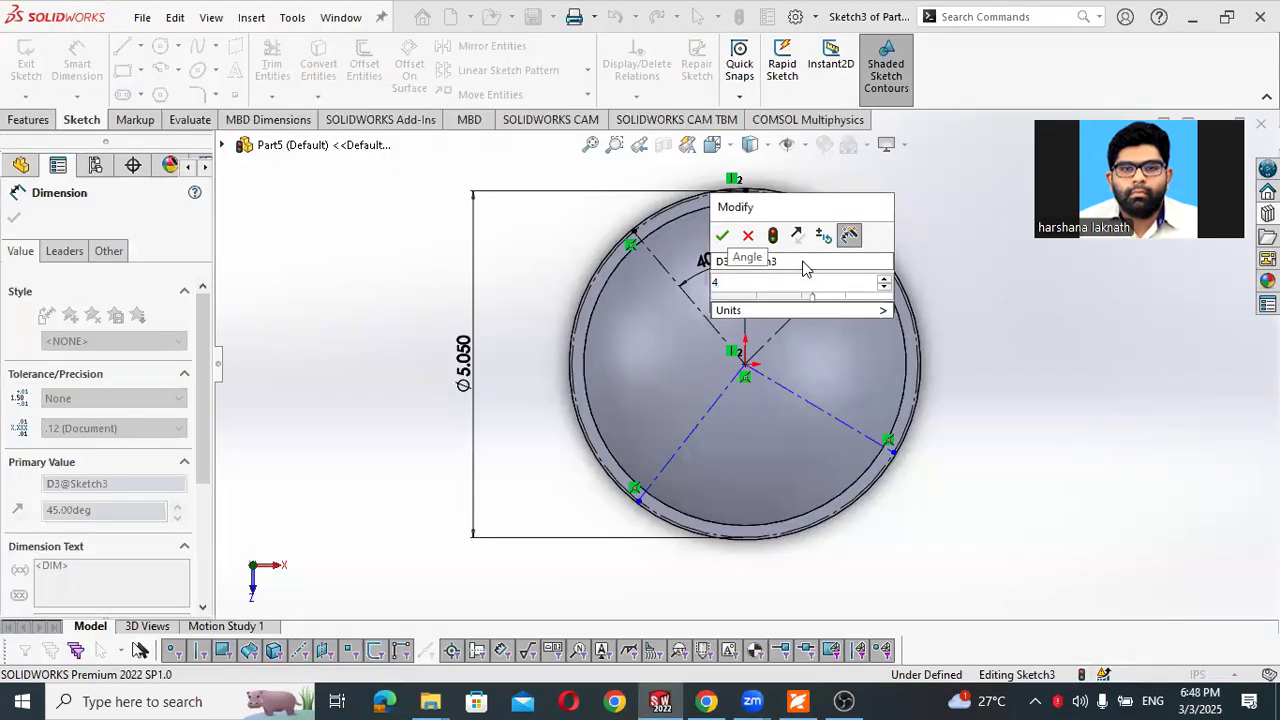
{"action": "key", "text": "Return"}
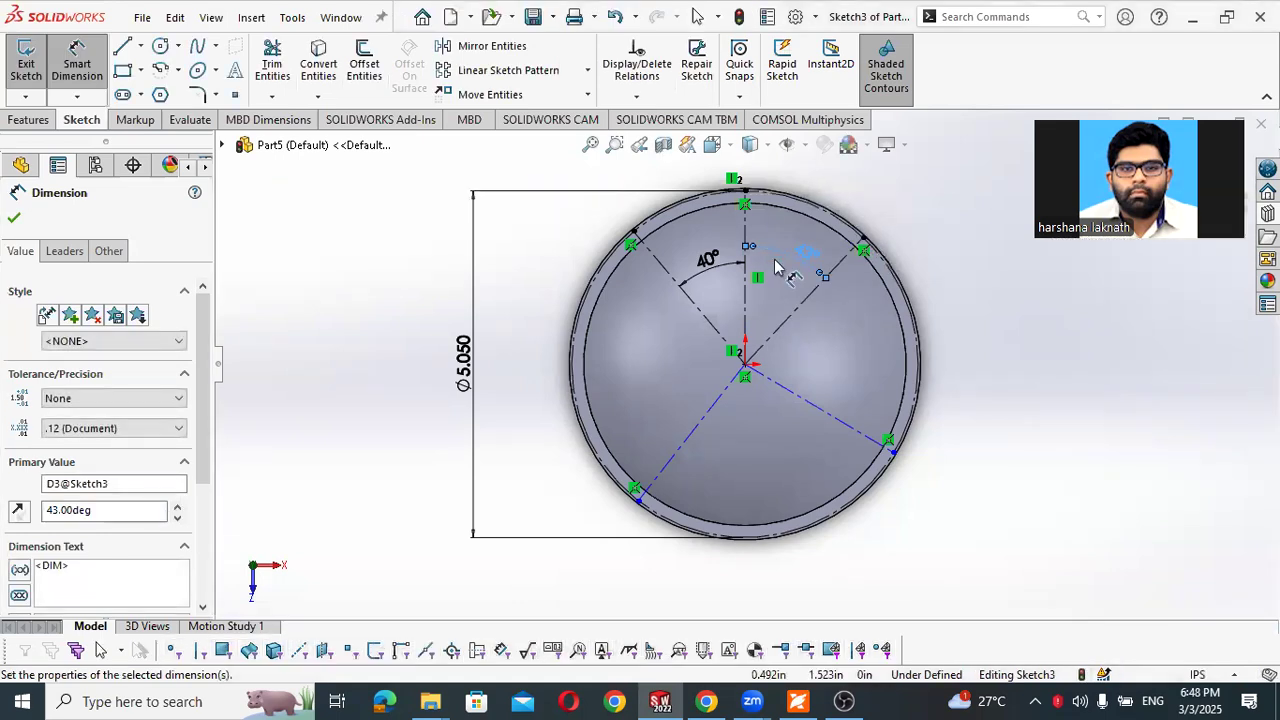
- Dimension the lower-right radial centerline at 53° from the downward vertical, following Figure 4-16 in the PDF workbook
{"action": "left_click", "coordinate": [743, 319]}
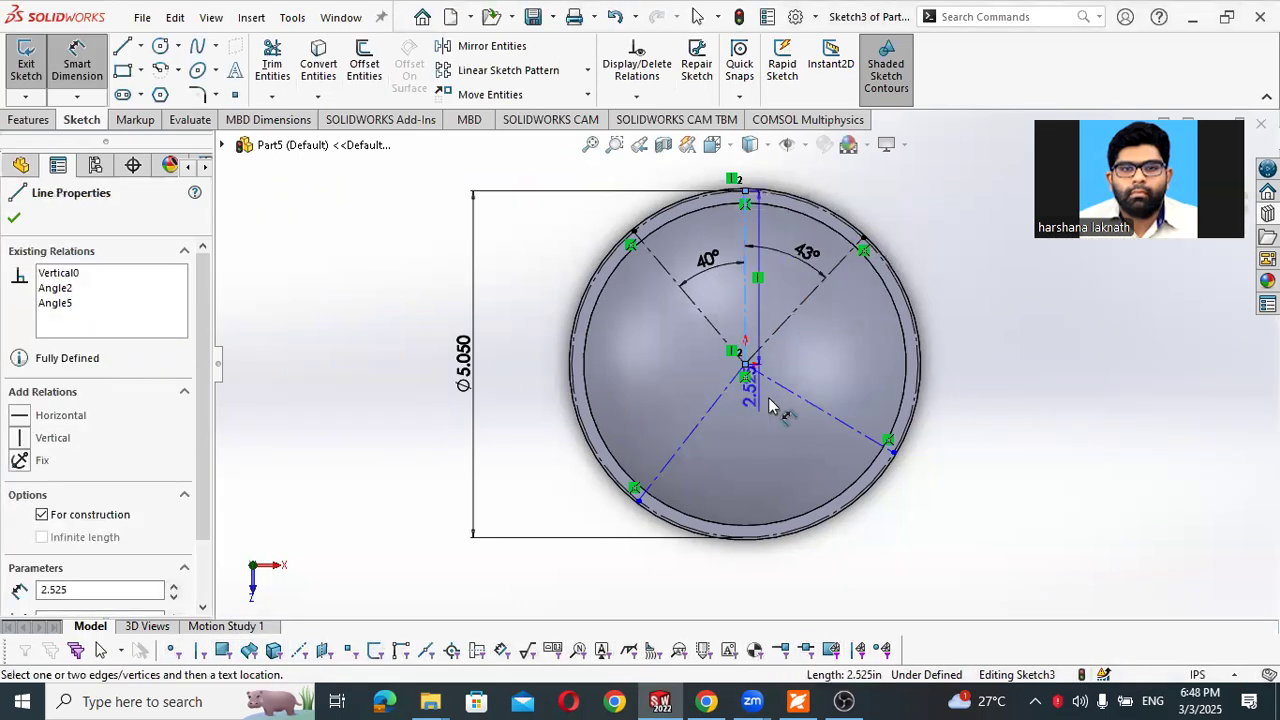
{"action": "left_click", "coordinate": [775, 390]}
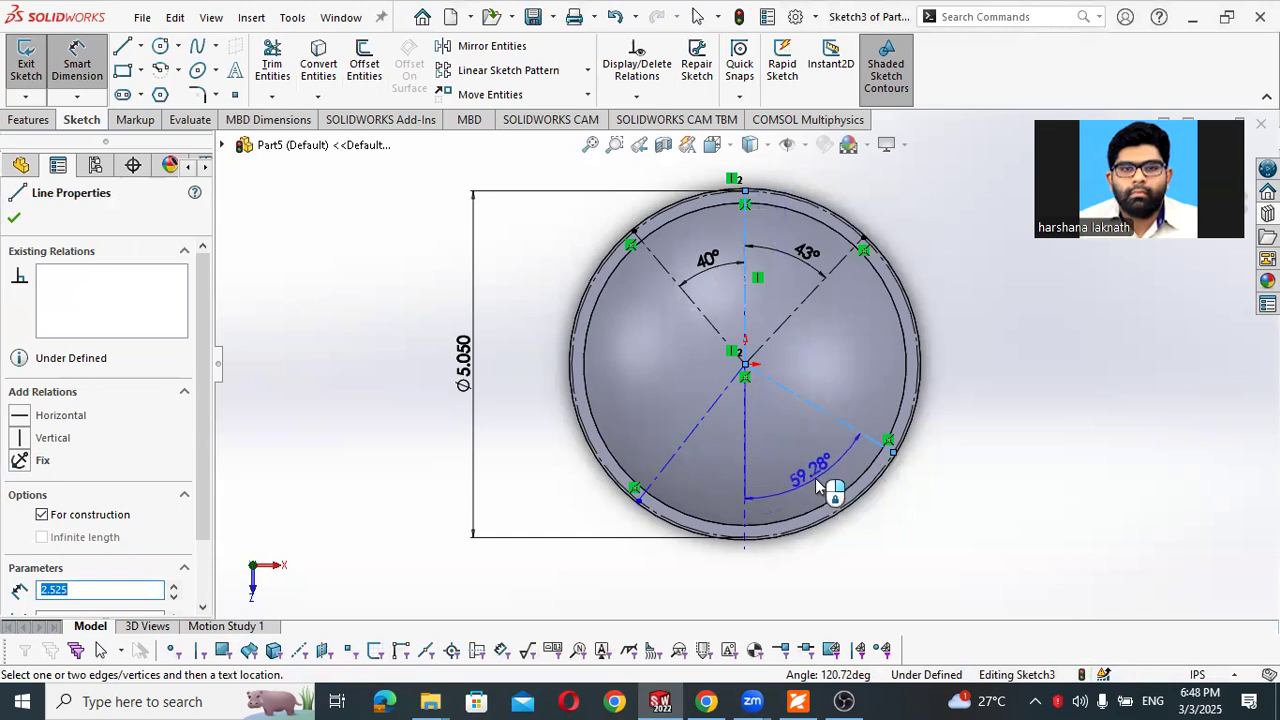
{"action": "left_click", "coordinate": [845, 556]}
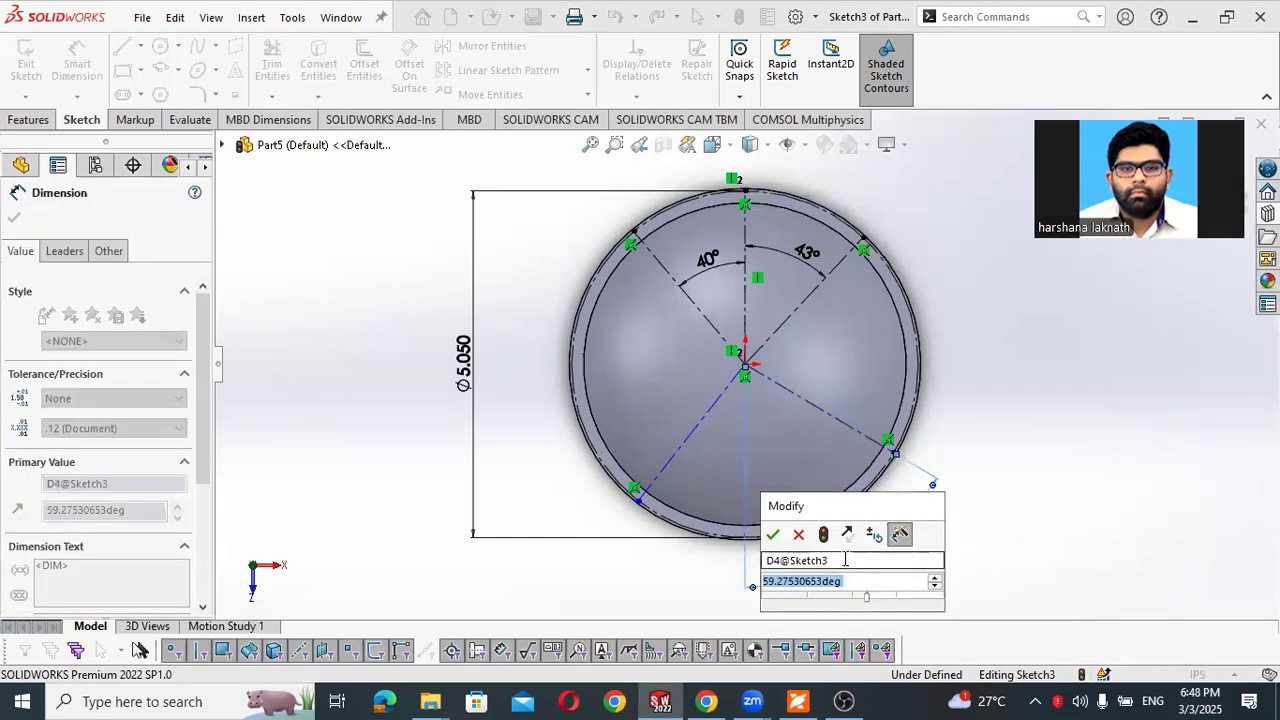
{"action": "key", "text": "alt+Tab"}
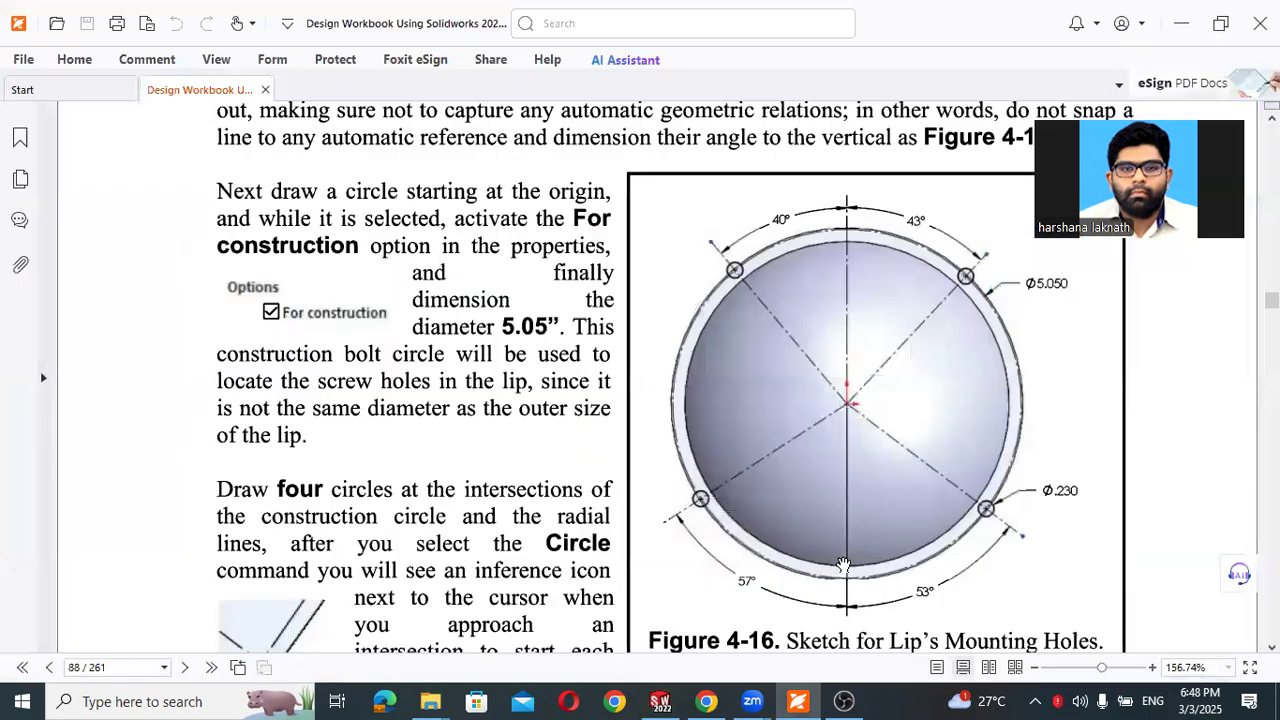
{"action": "key", "text": "alt+Tab"}
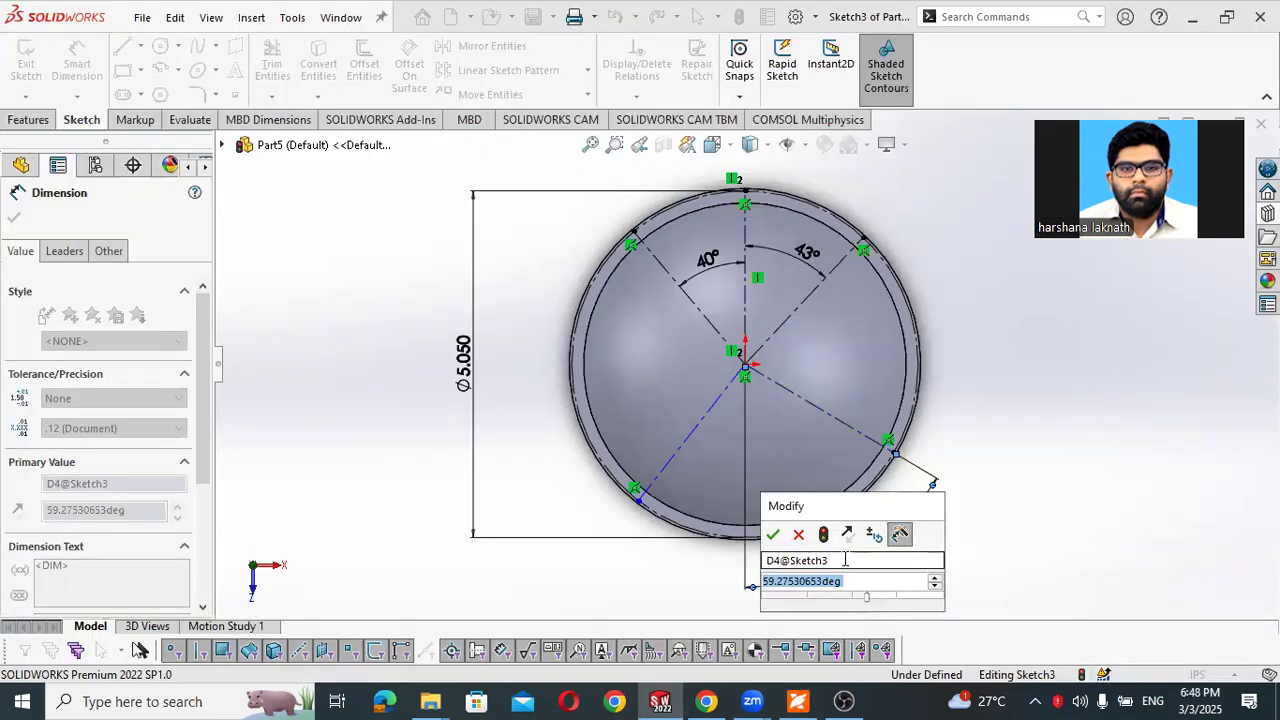
{"action": "type", "text": "53"}
{"action": "key", "text": "Return"}
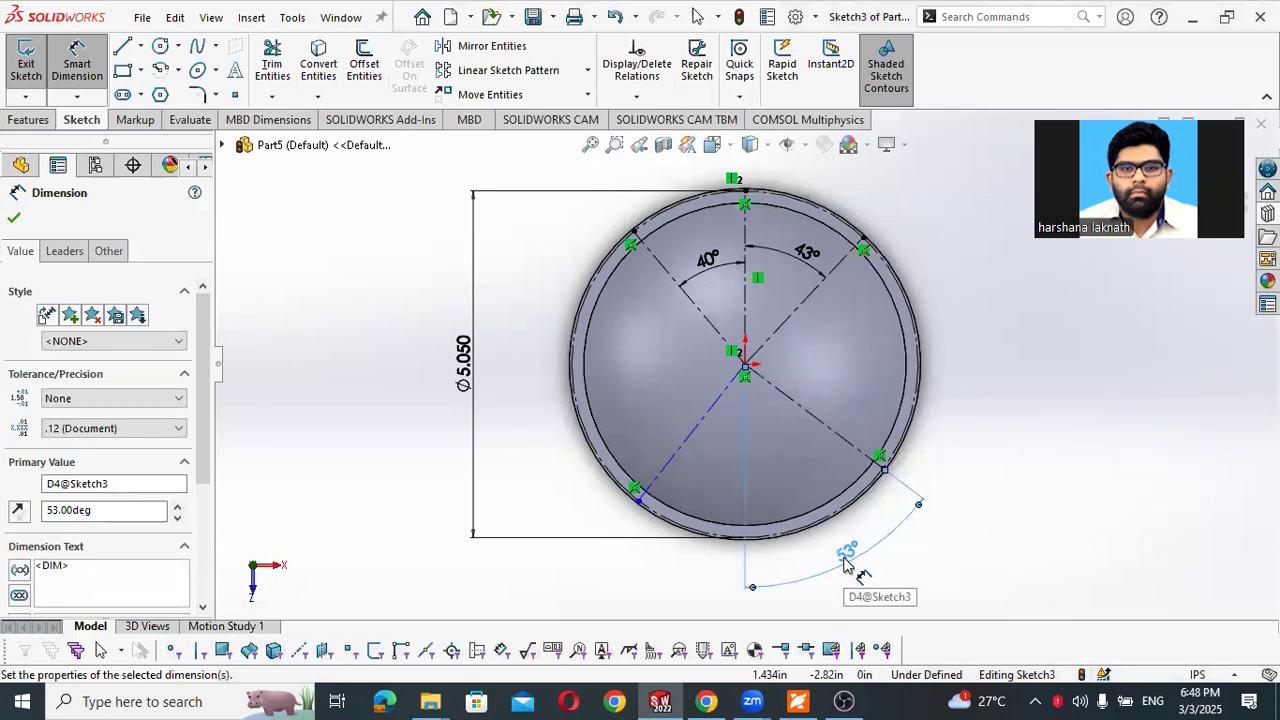
- Check Figure 4-16 in the PDF workbook and dimension the lower-left radial centerline at 57° from the downward vertical
{"action": "key", "text": "alt+Tab"}
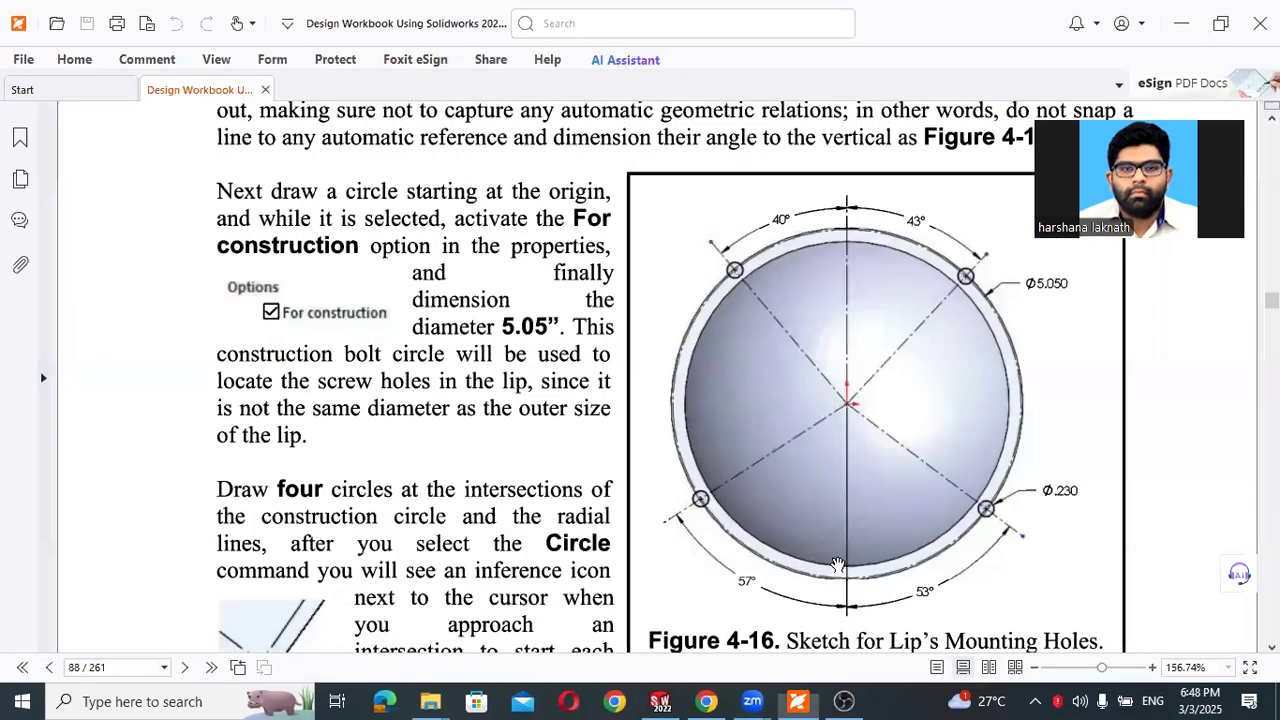
{"action": "key", "text": "alt+Tab"}
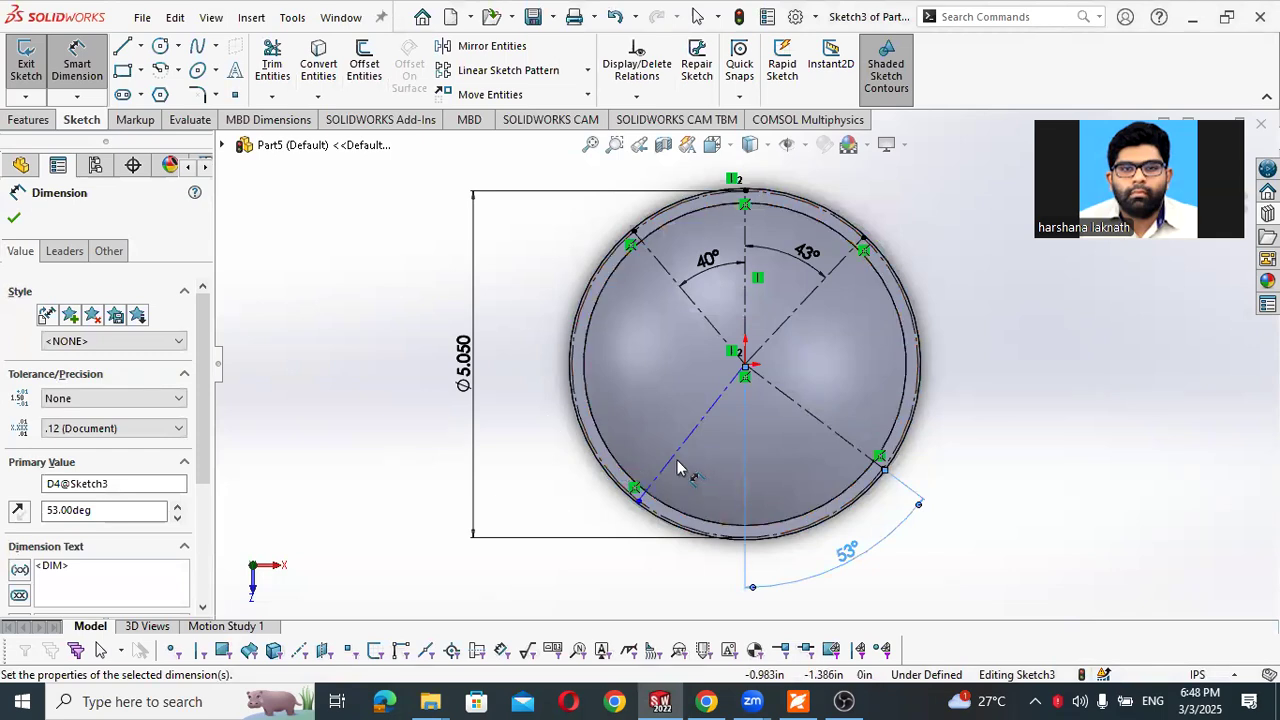
{"action": "left_click", "coordinate": [743, 323]}
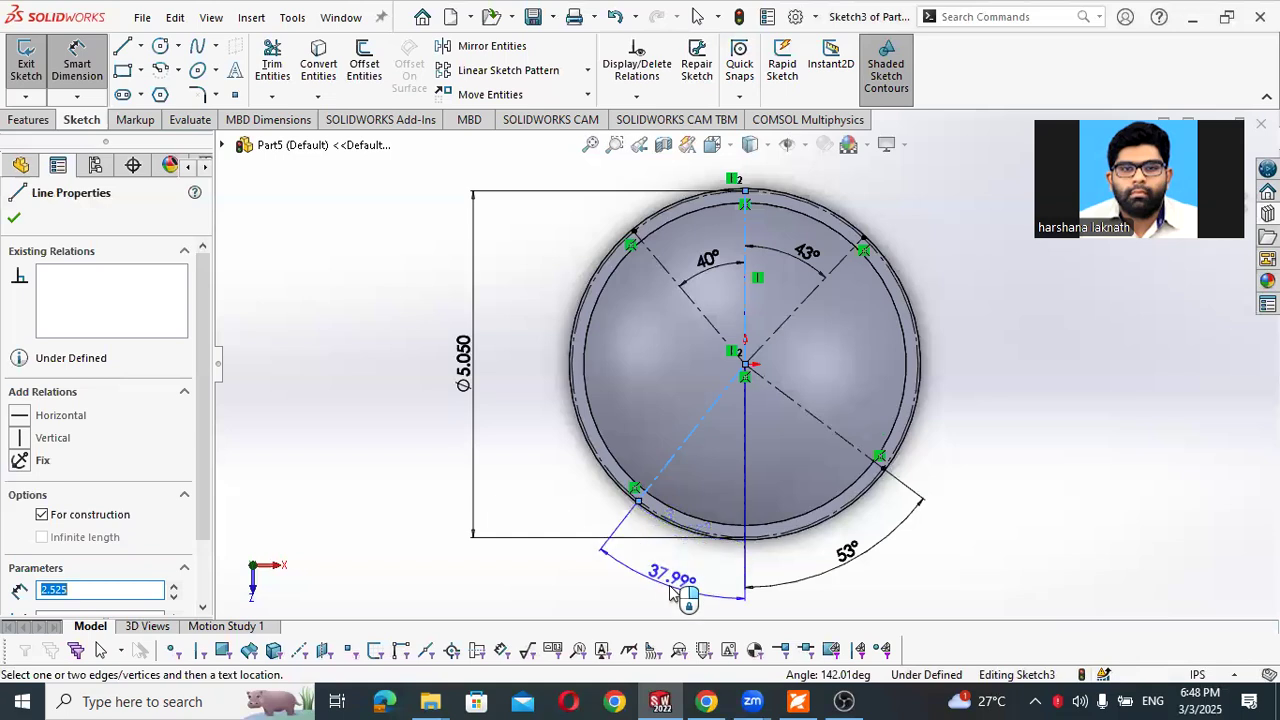
{"action": "left_click", "coordinate": [682, 597]}
{"action": "type", "text": "57"}
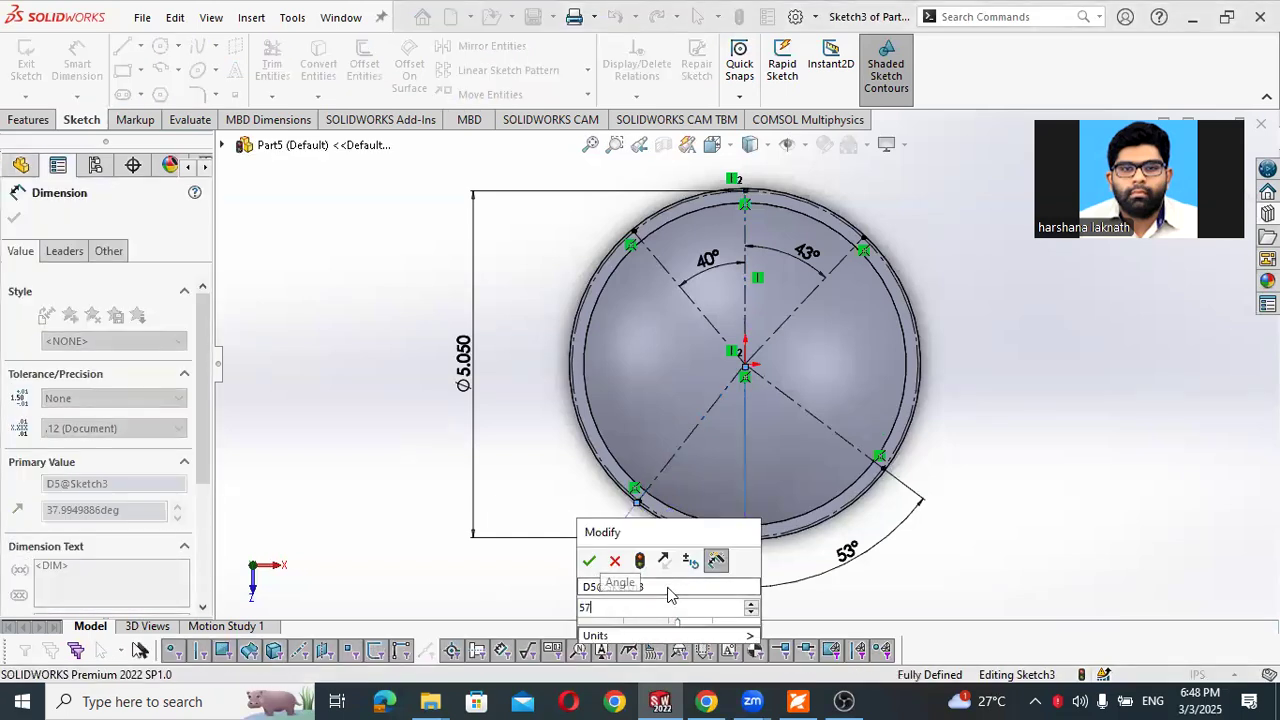
{"action": "key", "text": "Return"}
{"action": "key", "text": "Escape"}
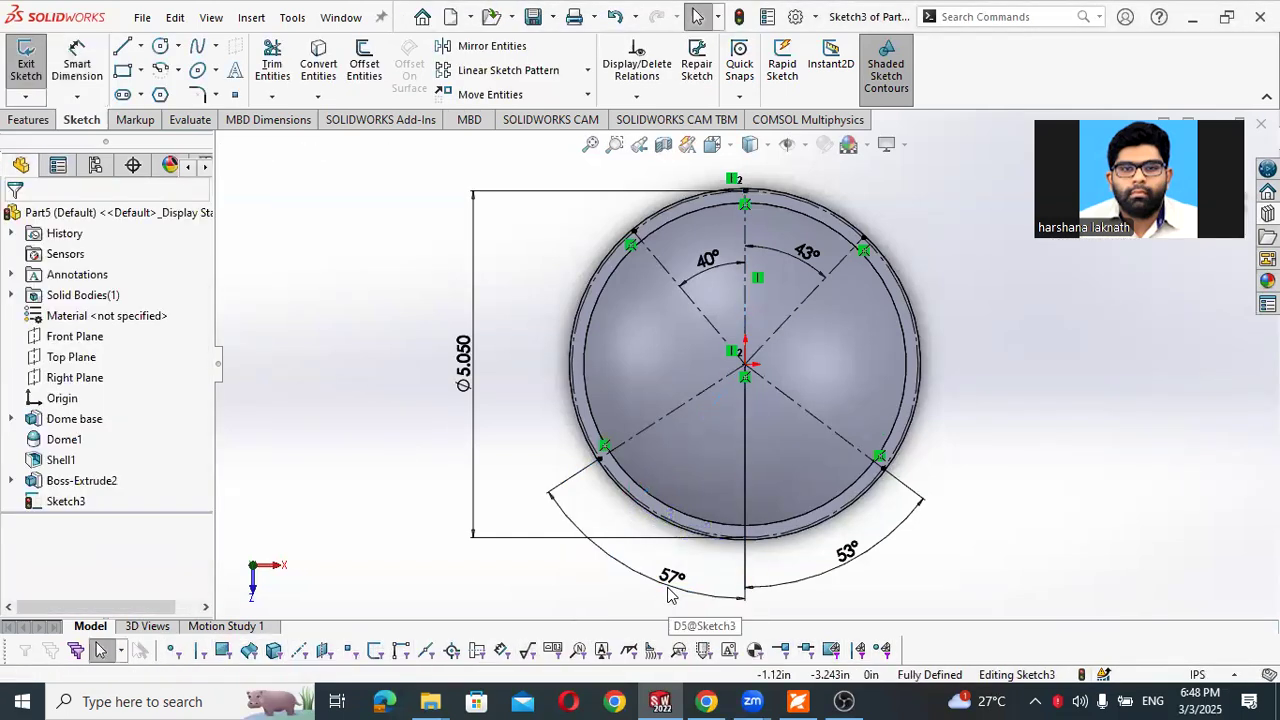
- Draw four circles centered where the four radial centerlines meet the 5.05 in construction circle
{"action": "right_click_drag", "start_coordinate": [343, 429], "coordinate": [400, 451]}
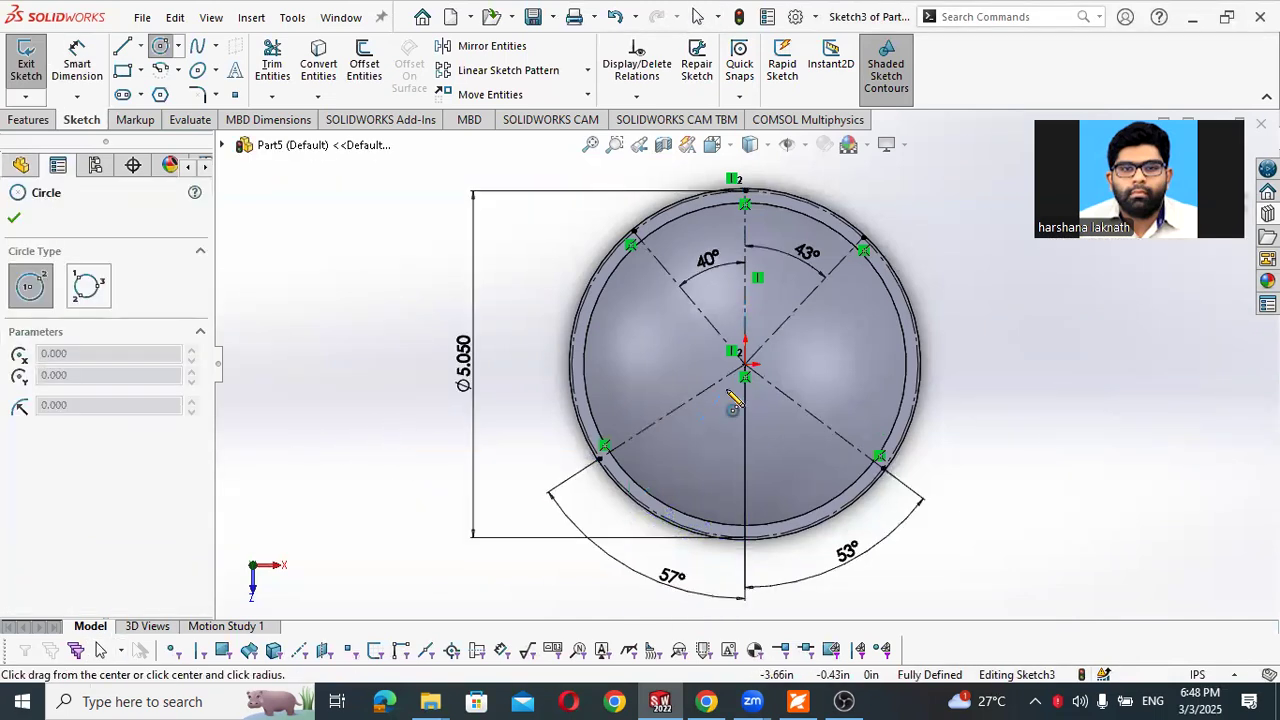
{"action": "left_click", "coordinate": [862, 242]}
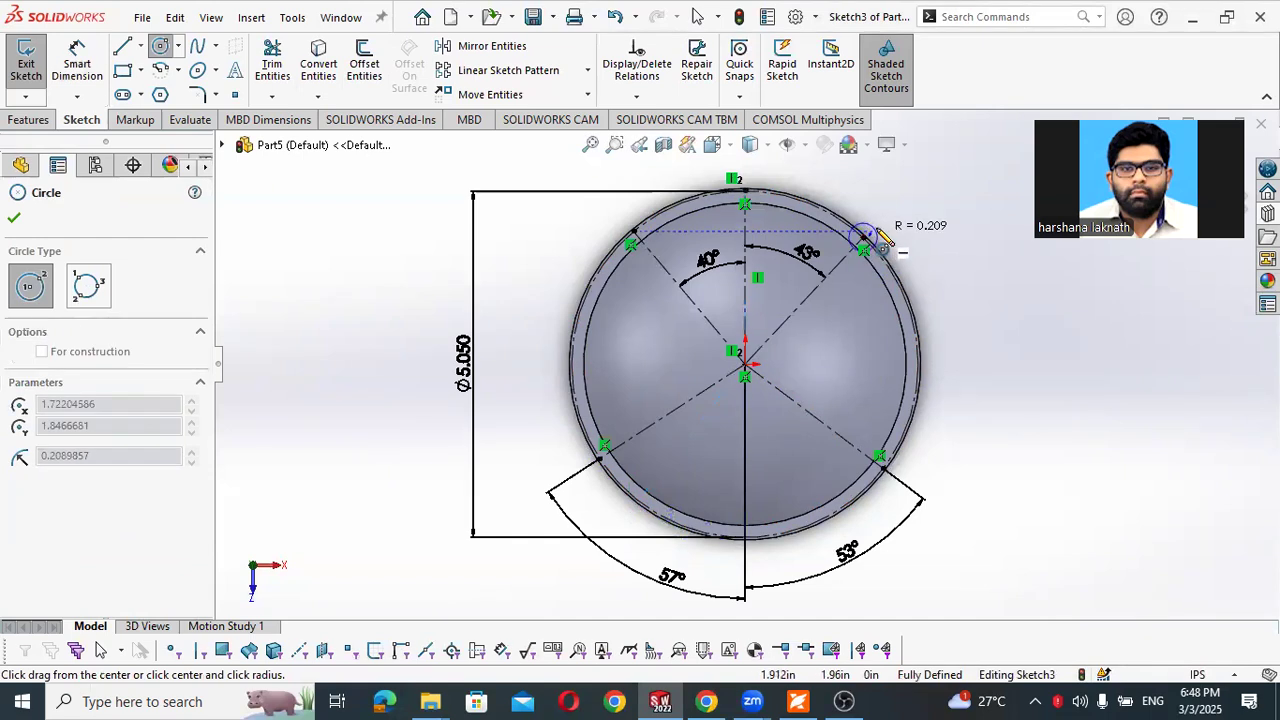
{"action": "left_click", "coordinate": [885, 232]}
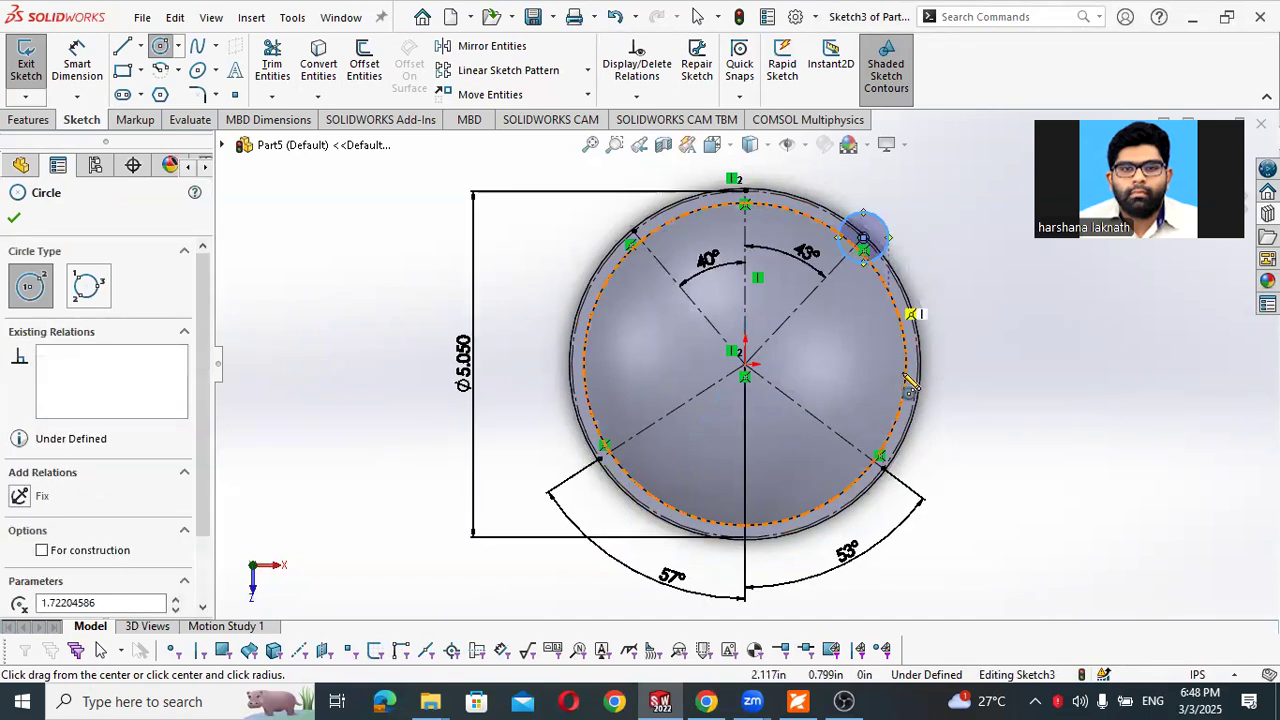
{"action": "left_click", "coordinate": [882, 468]}
{"action": "left_click", "coordinate": [920, 490]}
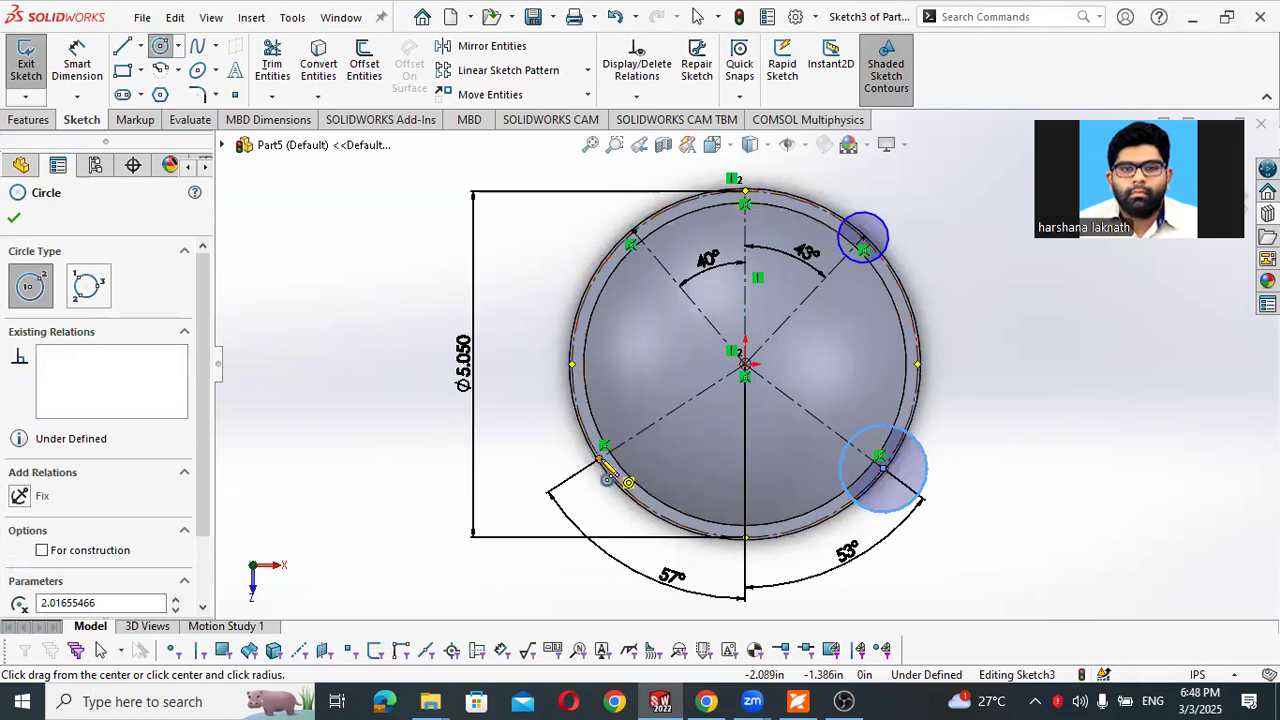
{"action": "left_click", "coordinate": [601, 457]}
{"action": "left_click", "coordinate": [576, 441]}
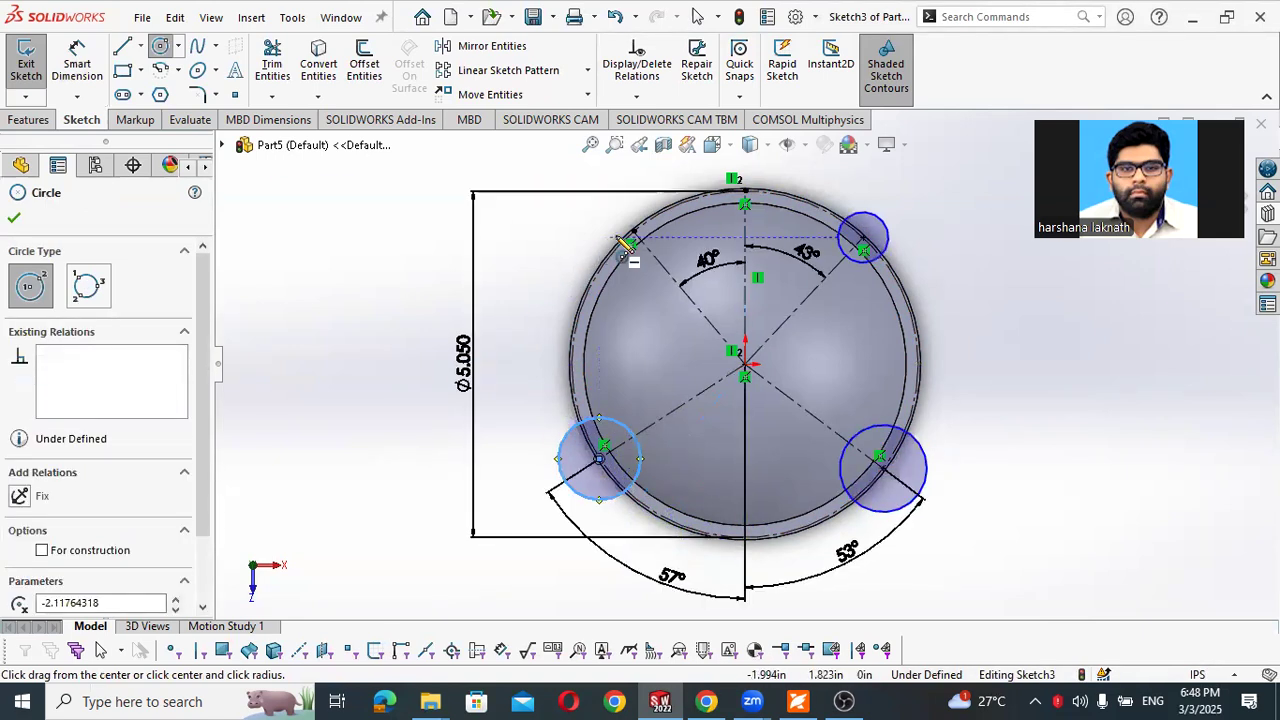
{"action": "left_click", "coordinate": [633, 232]}
{"action": "left_click", "coordinate": [581, 238]}
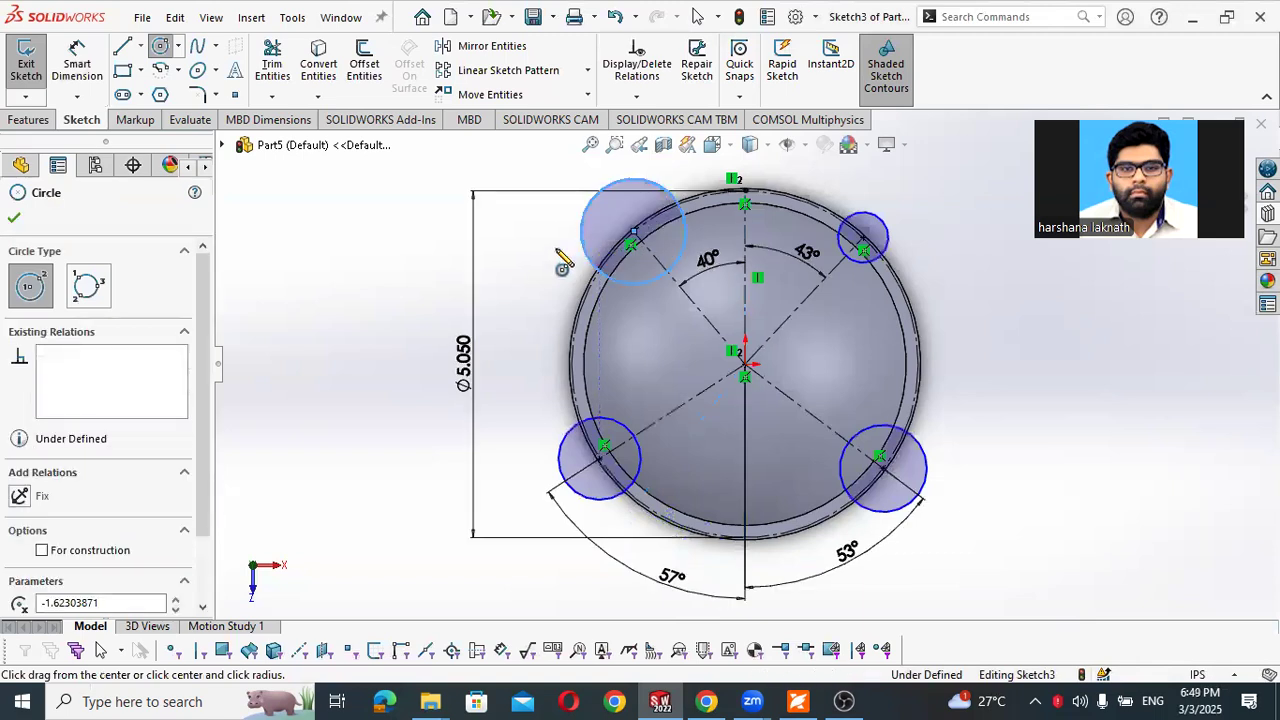
{"action": "key", "text": "Escape"}
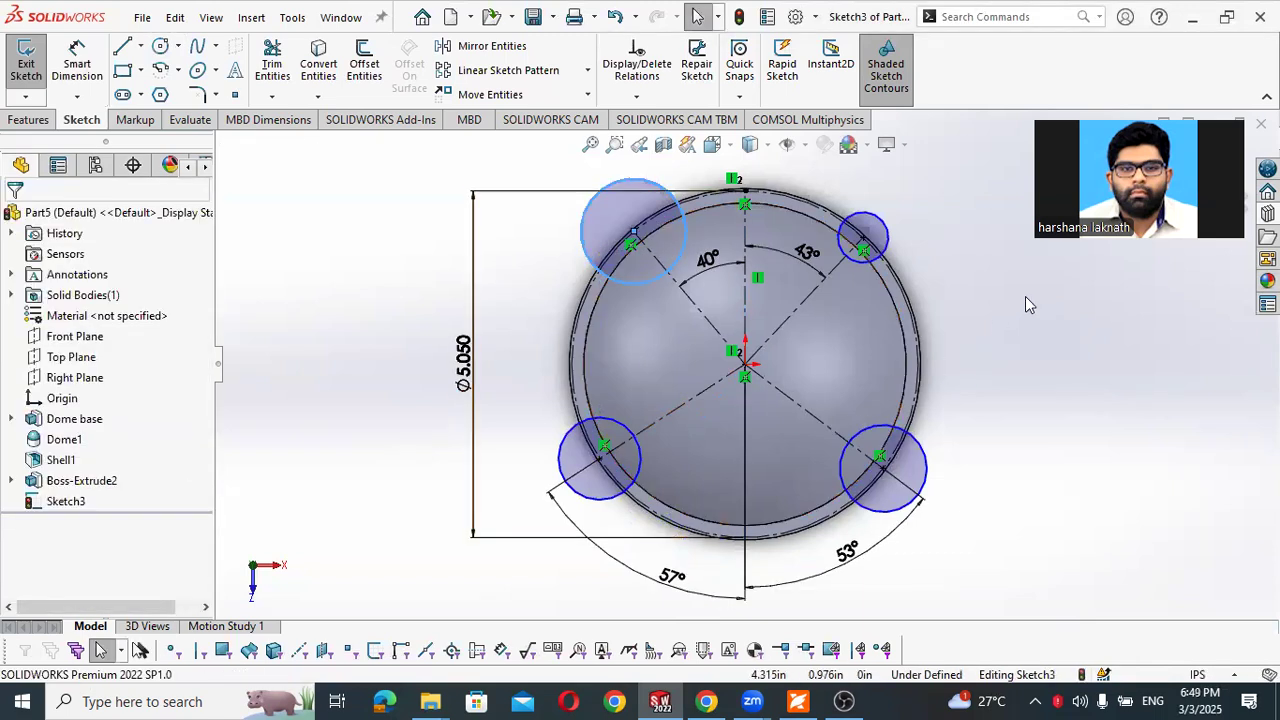
- Dimension the upper-right mounting-hole circle to a 0.230 in diameter, following Figure 4-16 in the PDF workbook
{"action": "right_click_drag", "start_coordinate": [986, 272], "coordinate": [990, 230]}
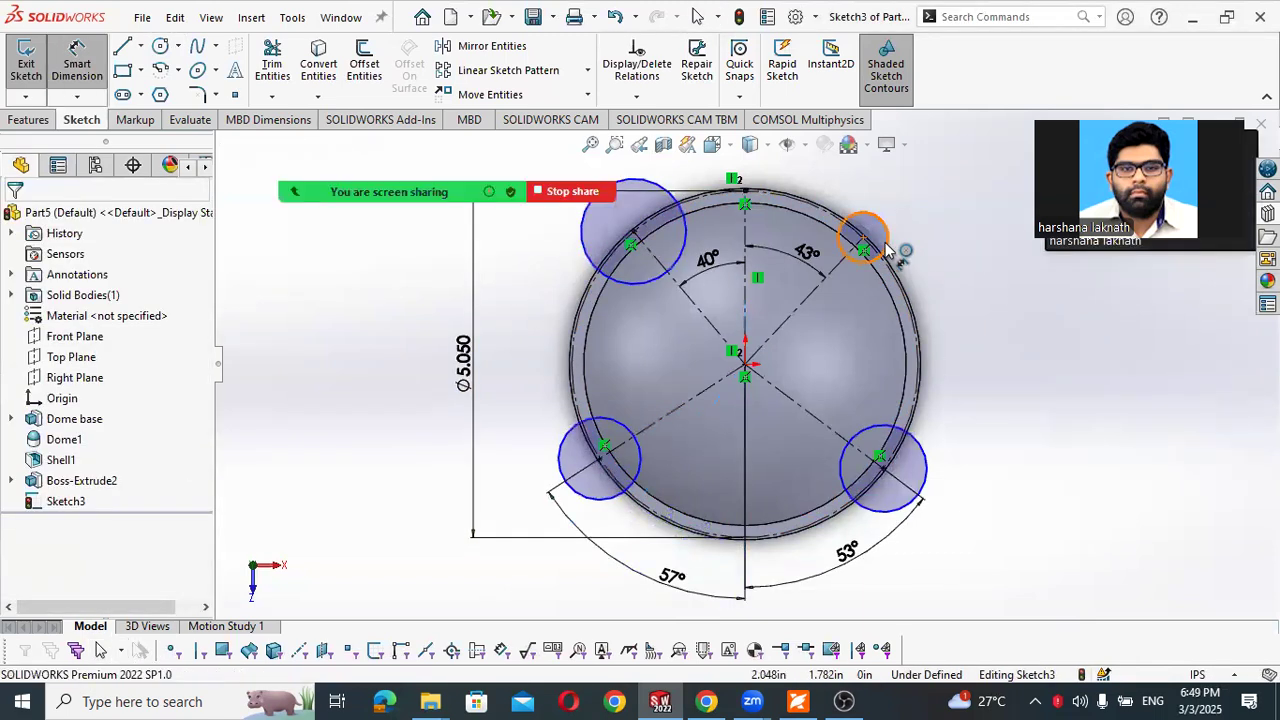
{"action": "left_click", "coordinate": [886, 246]}
{"action": "left_click", "coordinate": [924, 248]}
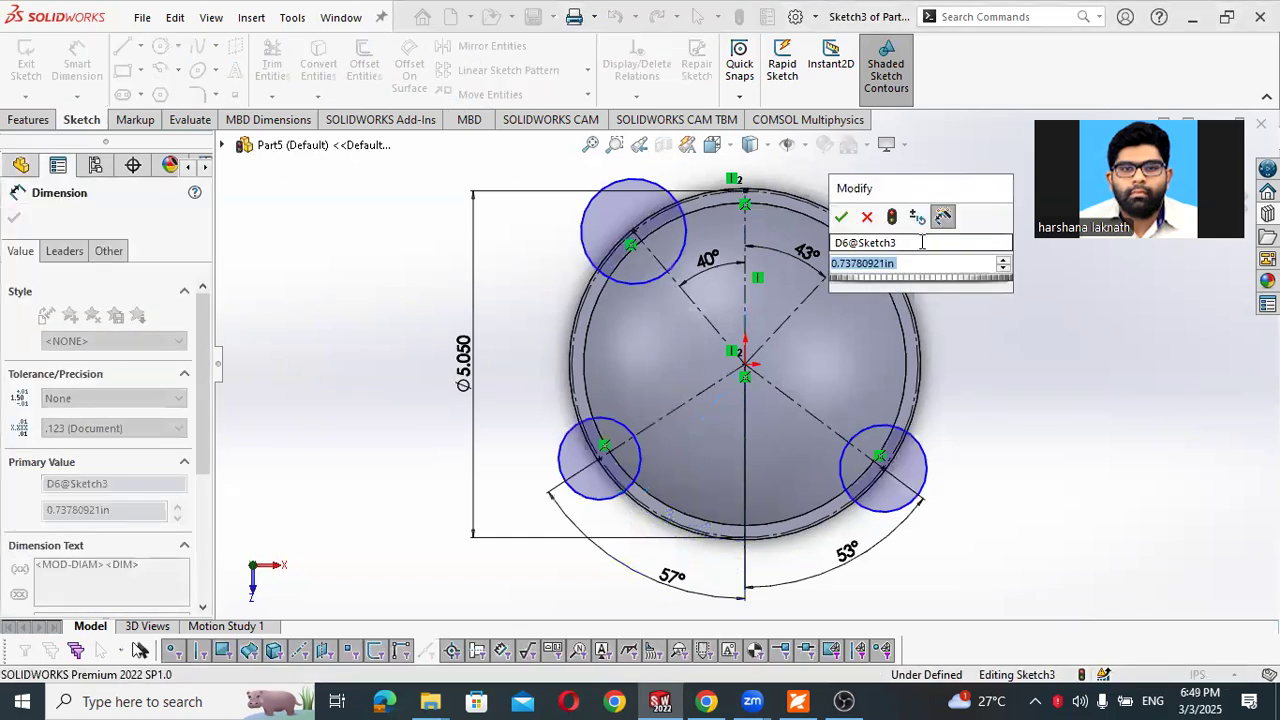
{"action": "key", "text": "alt+Tab"}
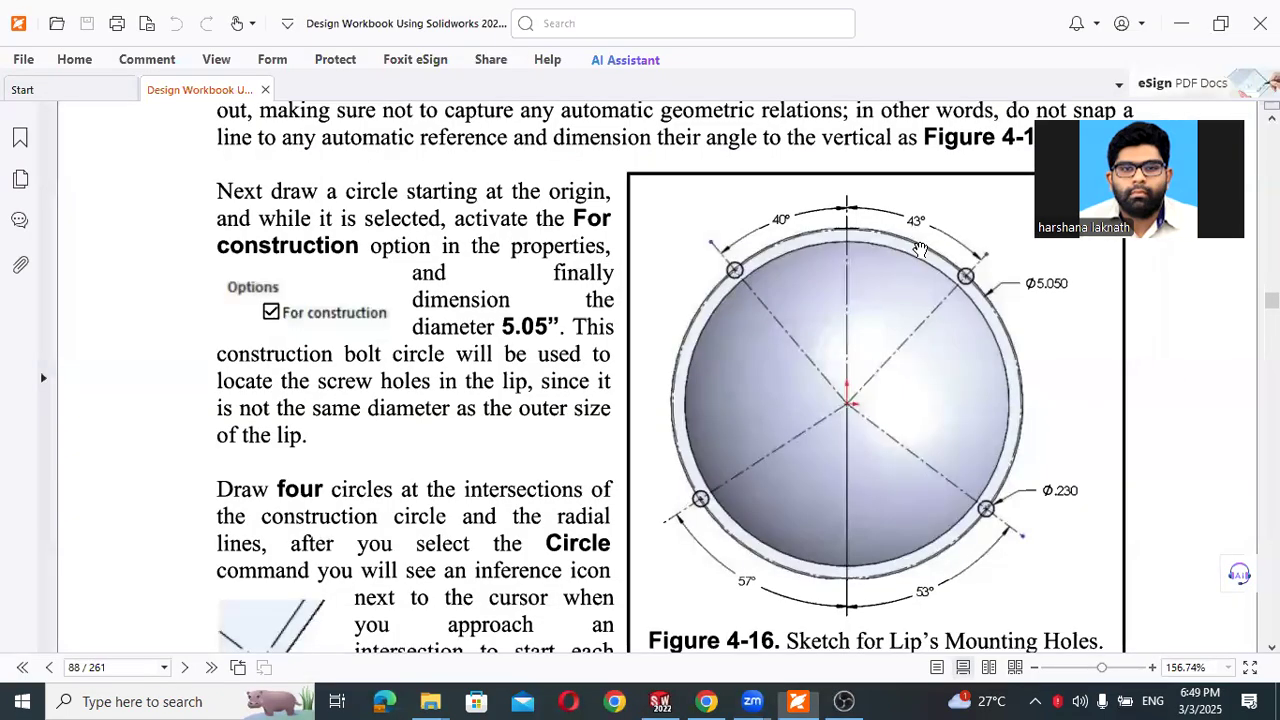
{"action": "key", "text": "alt+Tab"}
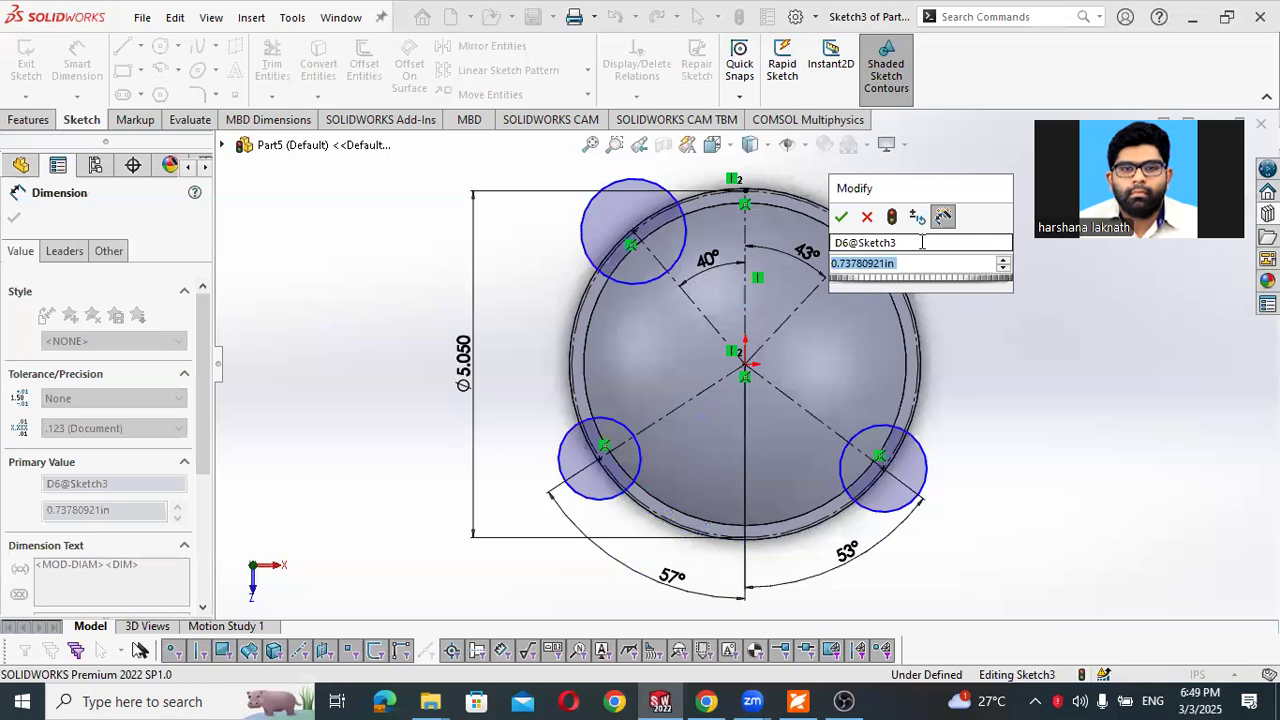
{"action": "type", "text": "0.25"}
{"action": "key", "text": "Return"}
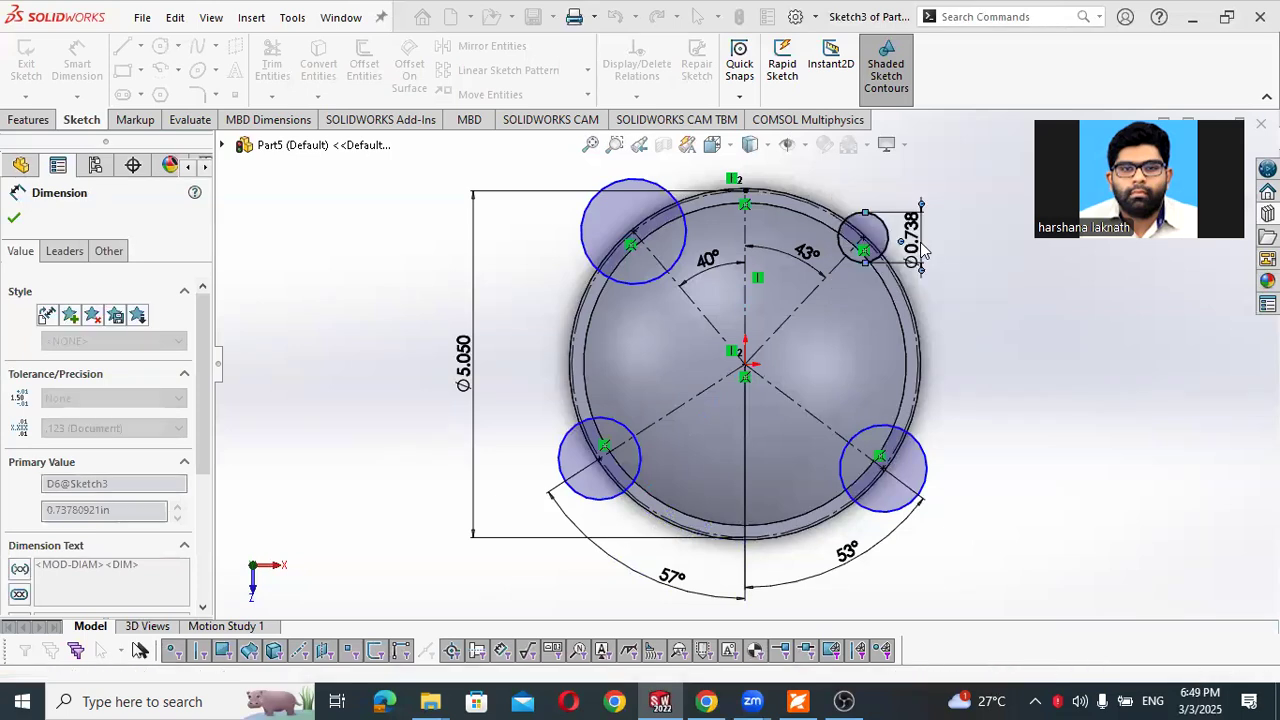
{"action": "key", "text": "Escape"}
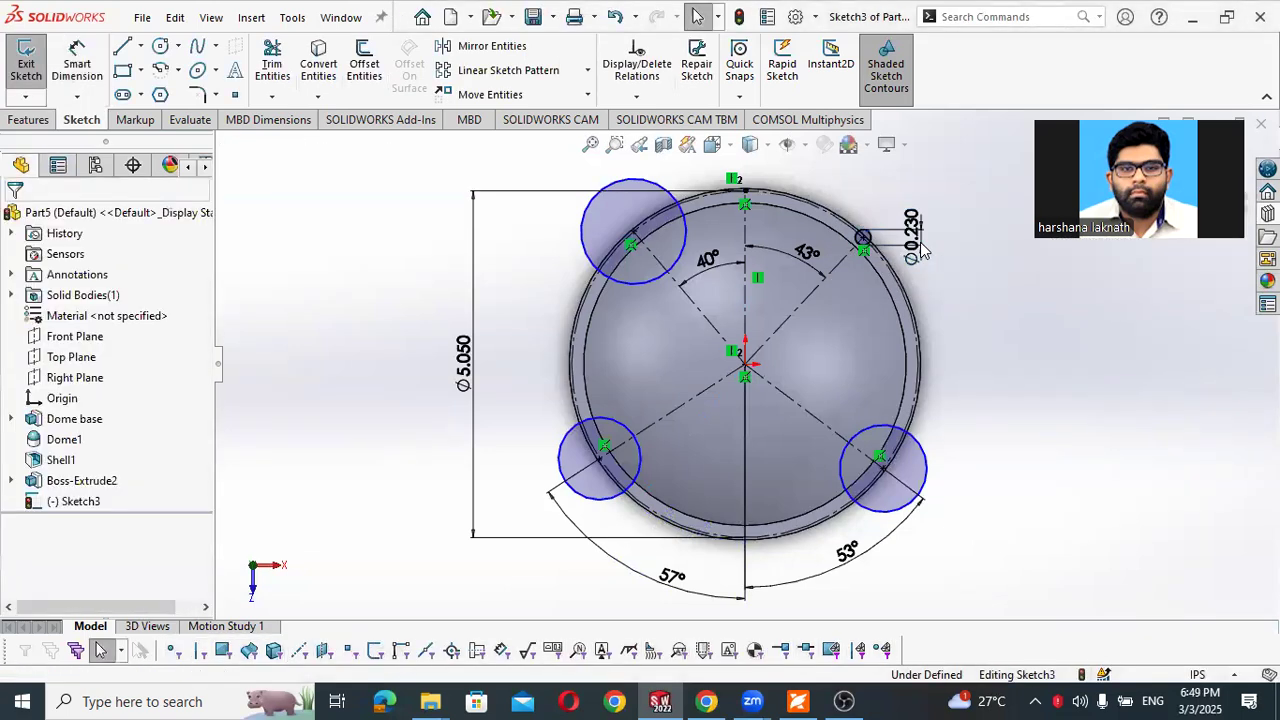
- Add an Equal relation between all four mounting-hole circles on the construction circle
{"action": "left_click", "coordinate": [861, 238]}
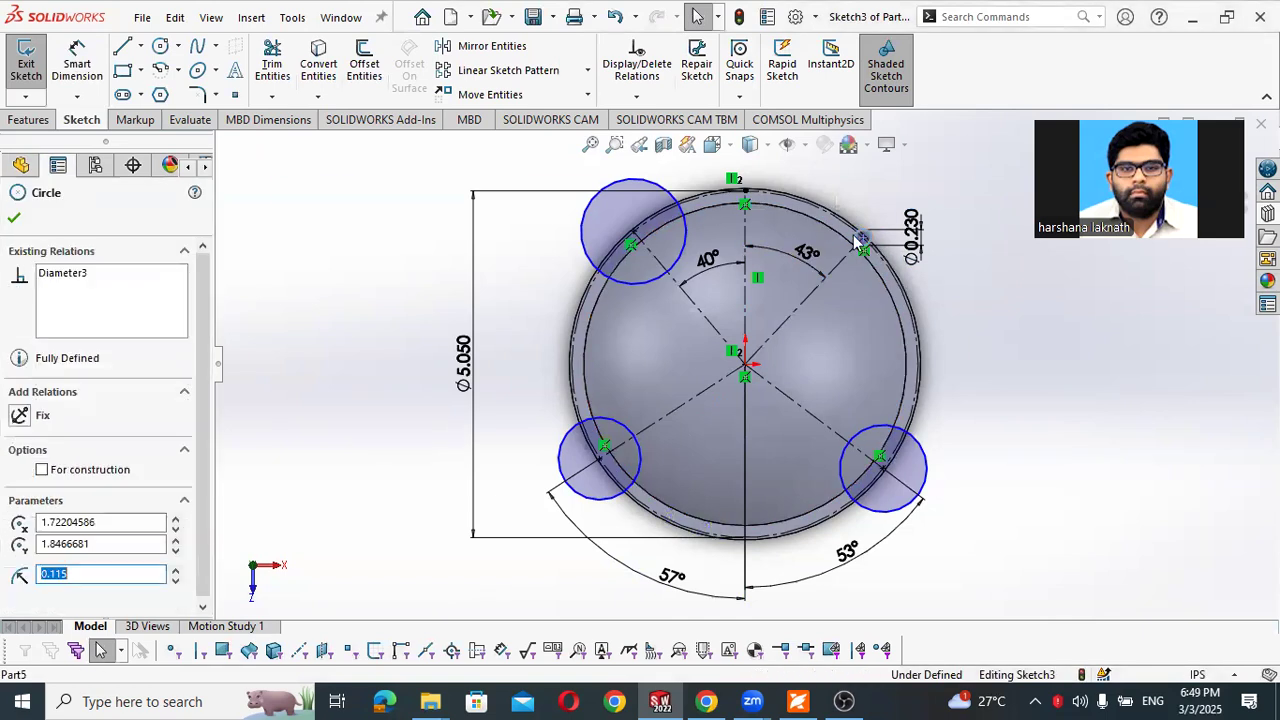
{"action": "left_click", "coordinate": [688, 226], "text": "ctrl"}
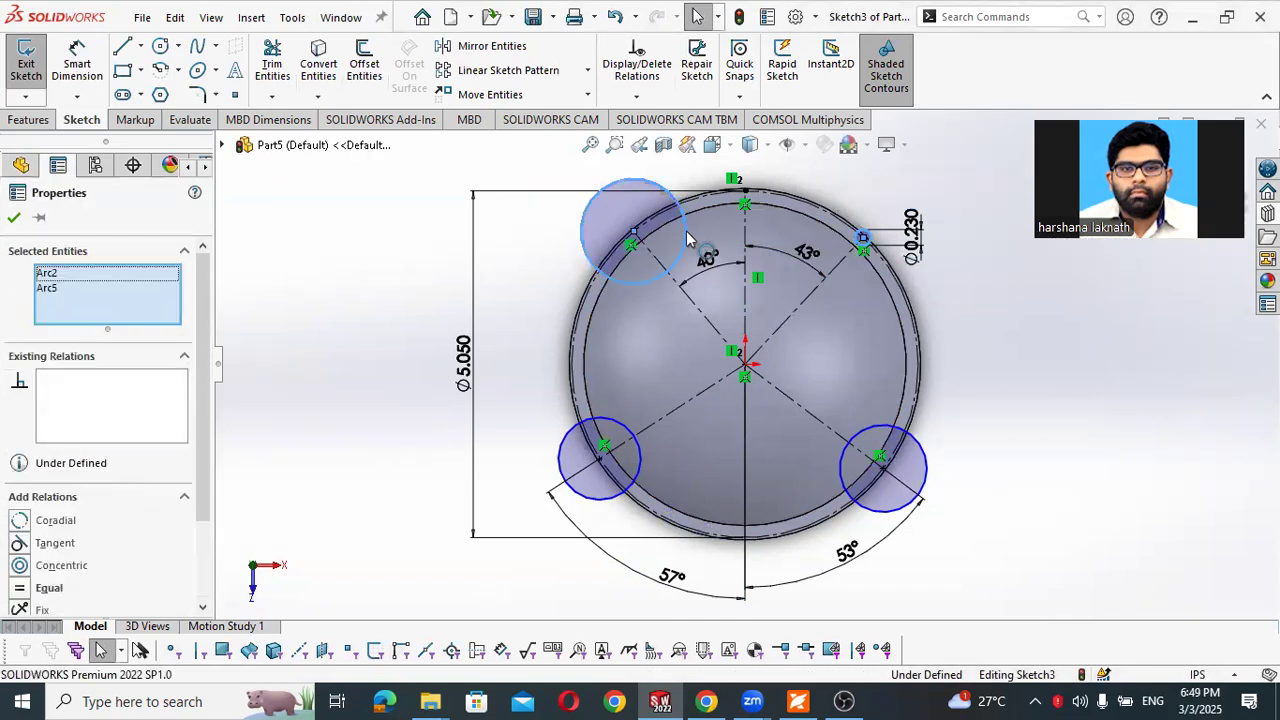
{"action": "left_click", "coordinate": [614, 420], "text": "ctrl"}
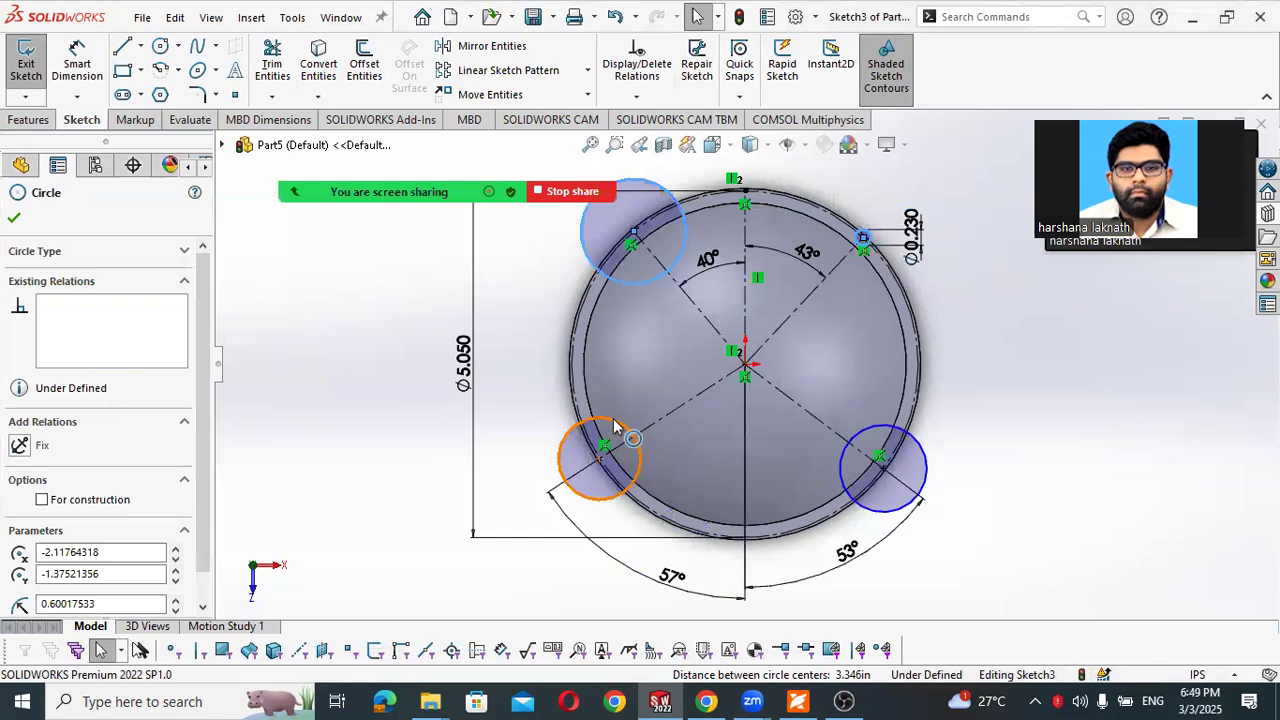
{"action": "left_click", "coordinate": [921, 450], "text": "ctrl"}
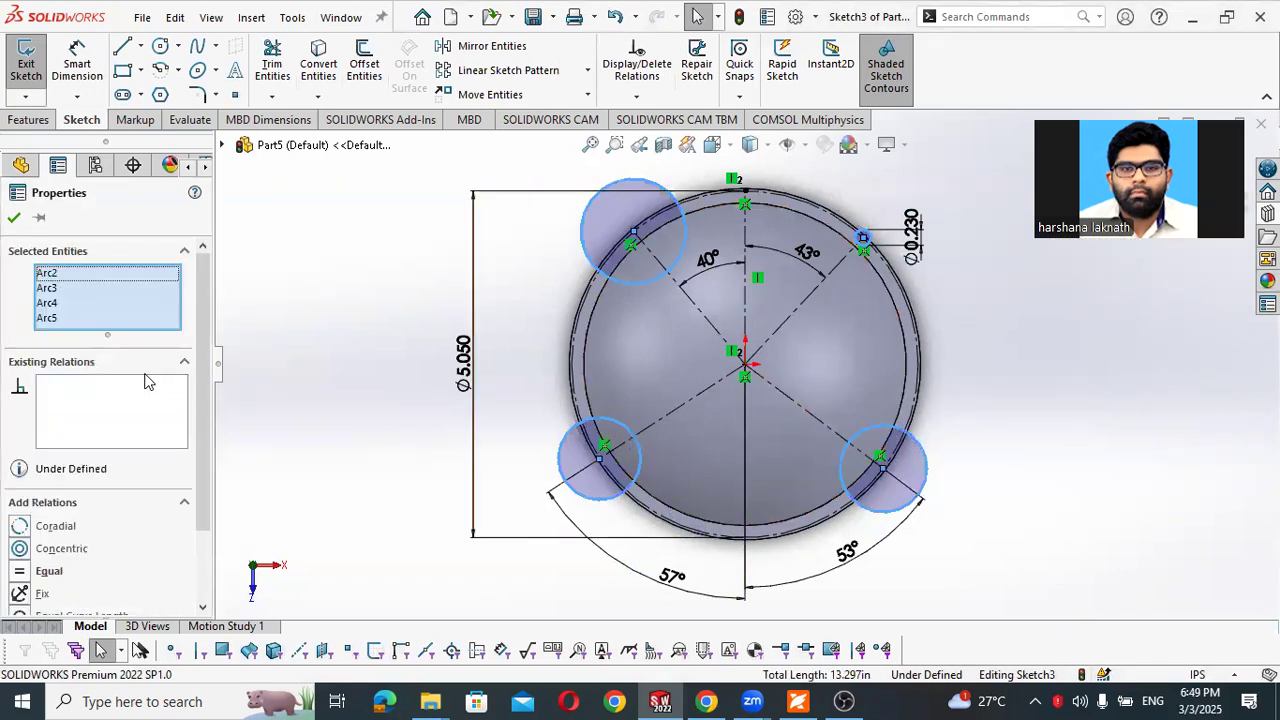
{"action": "left_click", "coordinate": [22, 571]}
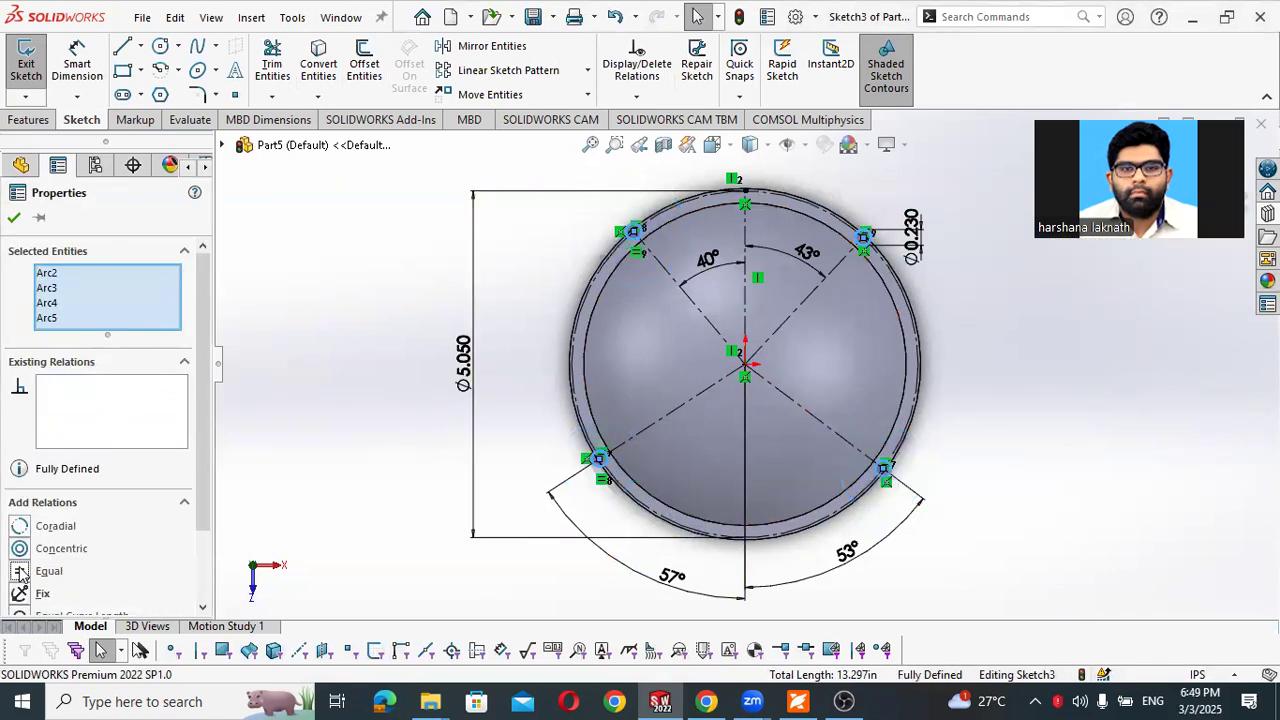
{"action": "left_click", "coordinate": [229, 414]}
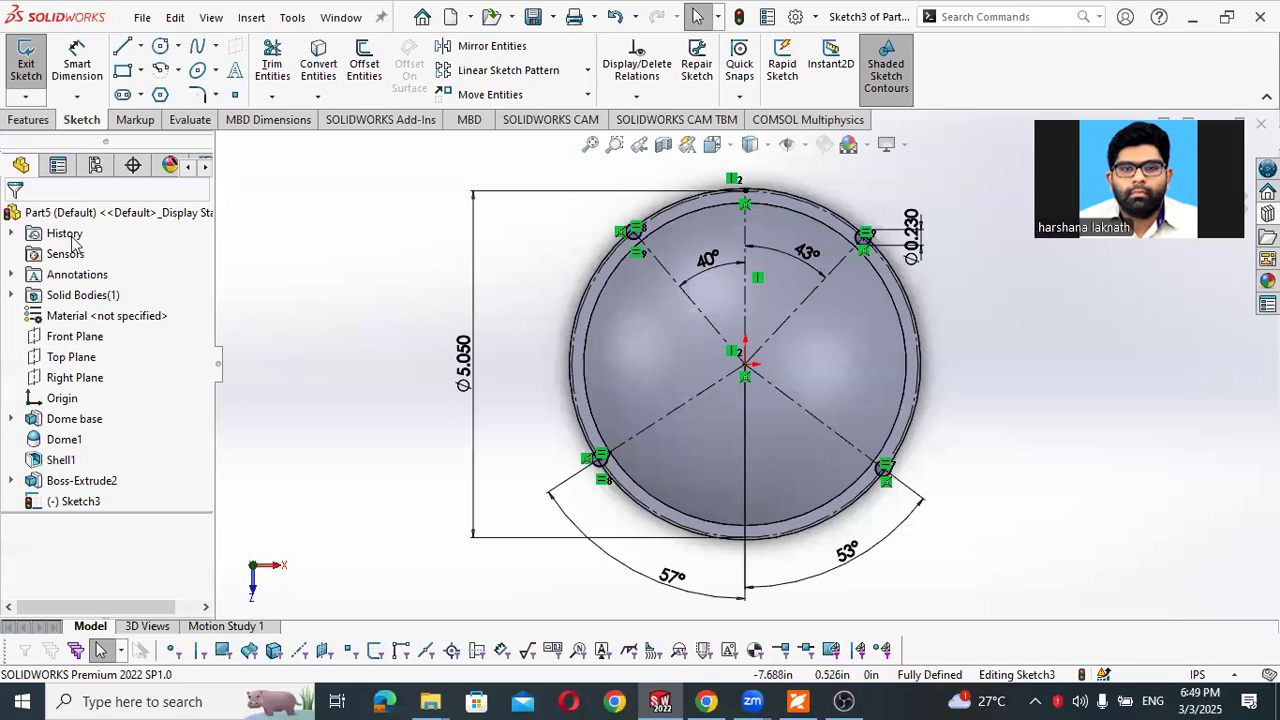
- Cut the four circles through the lip with an Extruded Cut using the Through All end condition
{"action": "left_click", "coordinate": [52, 120]}
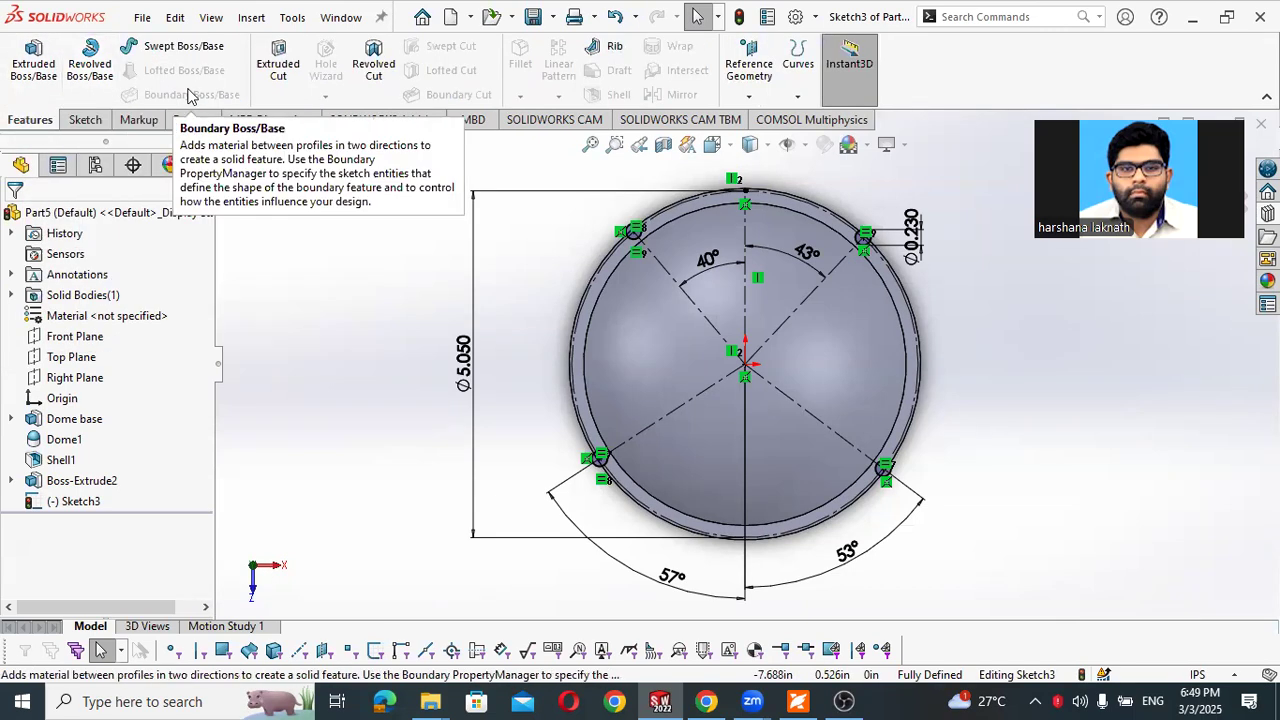
{"action": "left_click", "coordinate": [266, 66]}
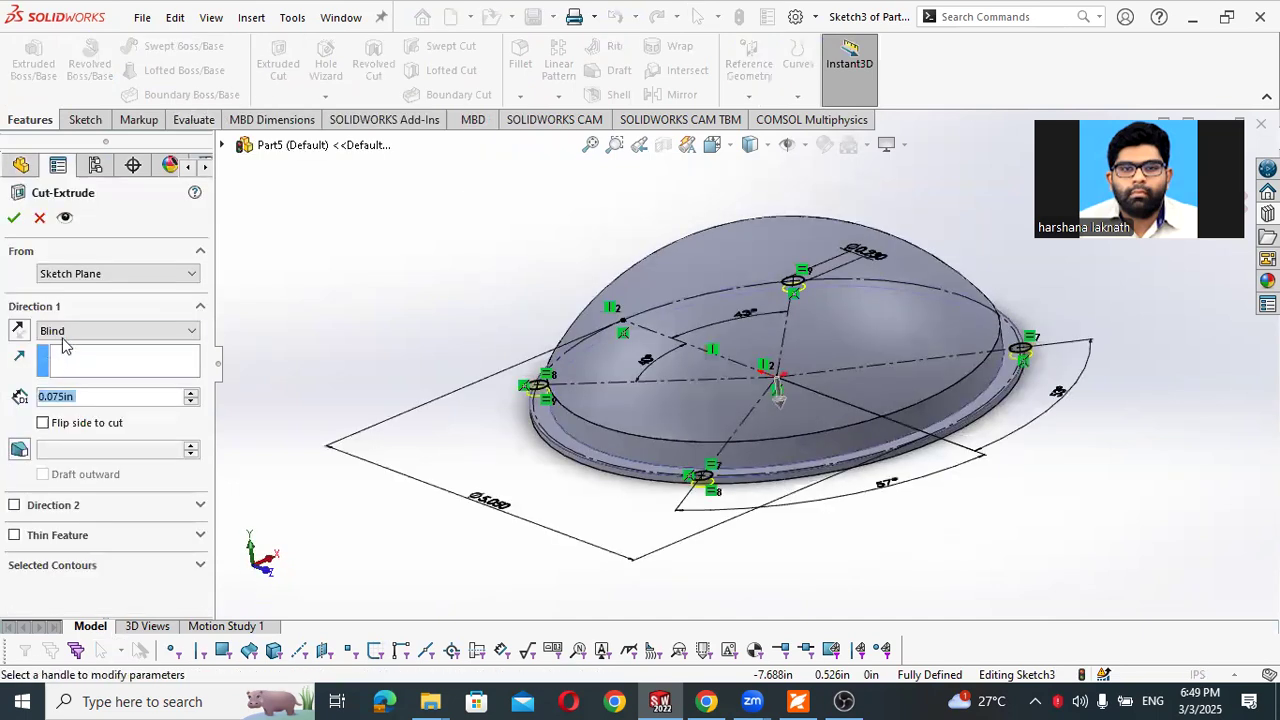
{"action": "left_click", "coordinate": [63, 336]}
{"action": "left_click", "coordinate": [88, 369]}
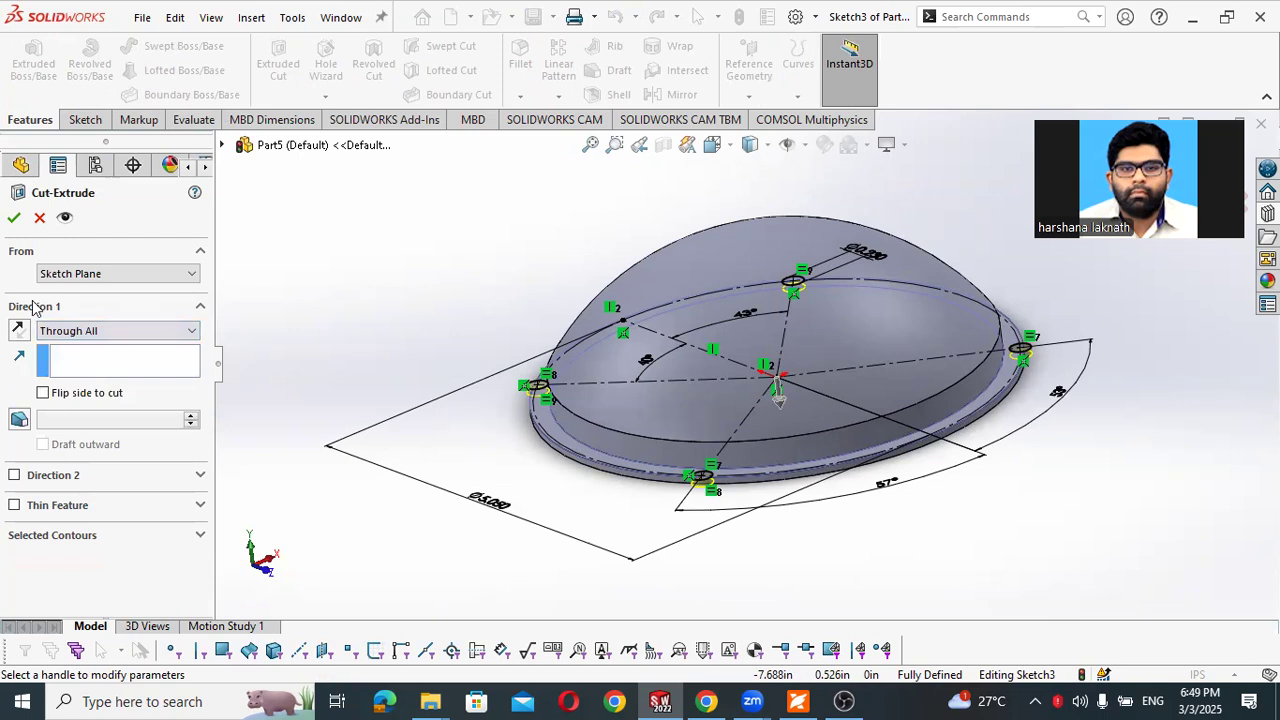
{"action": "left_click", "coordinate": [14, 219]}
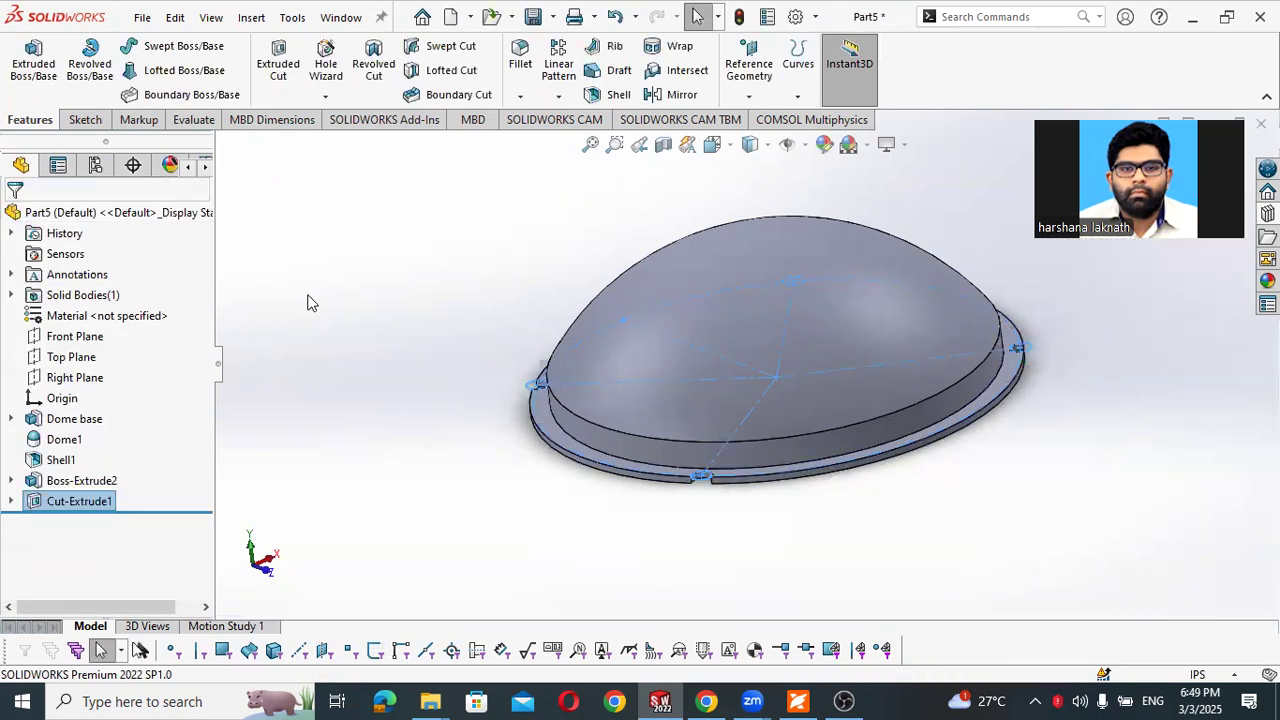
{"action": "middle_click_drag", "start_coordinate": [826, 400], "coordinate": [819, 527]}
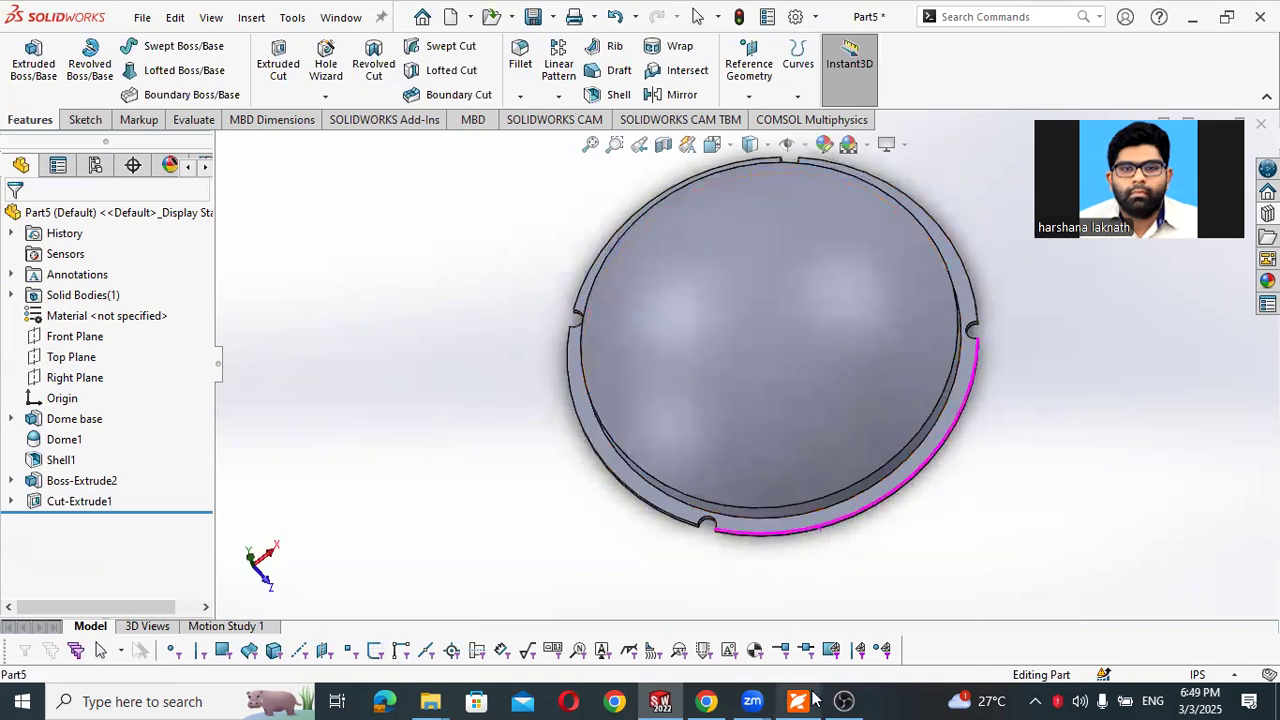
- Check the material instructions beside Figure 4-17 in the PDF workbook and apply ABS from the Plastics category to the part
{"action": "left_click", "coordinate": [797, 701]}
{"action": "scroll", "coordinate": [592, 480], "scroll_direction": "down", "scroll_amount": 10}
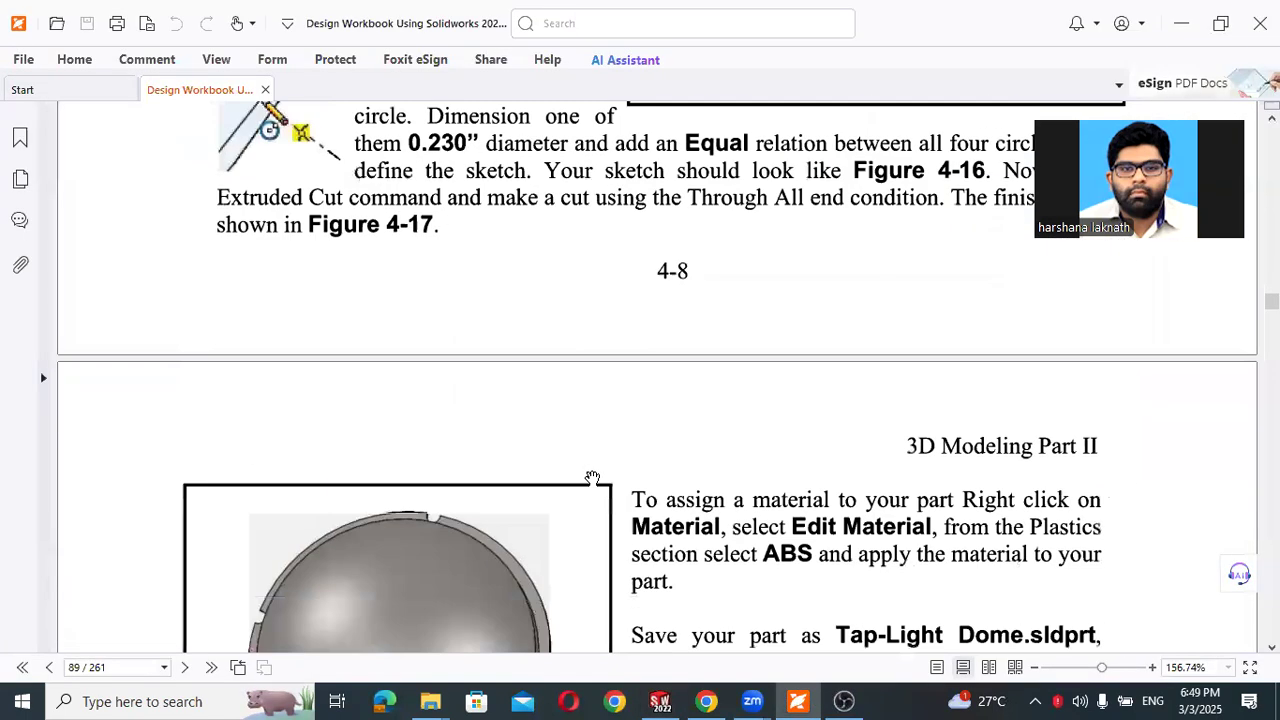
{"action": "scroll", "coordinate": [592, 478], "scroll_direction": "down", "scroll_amount": 3}
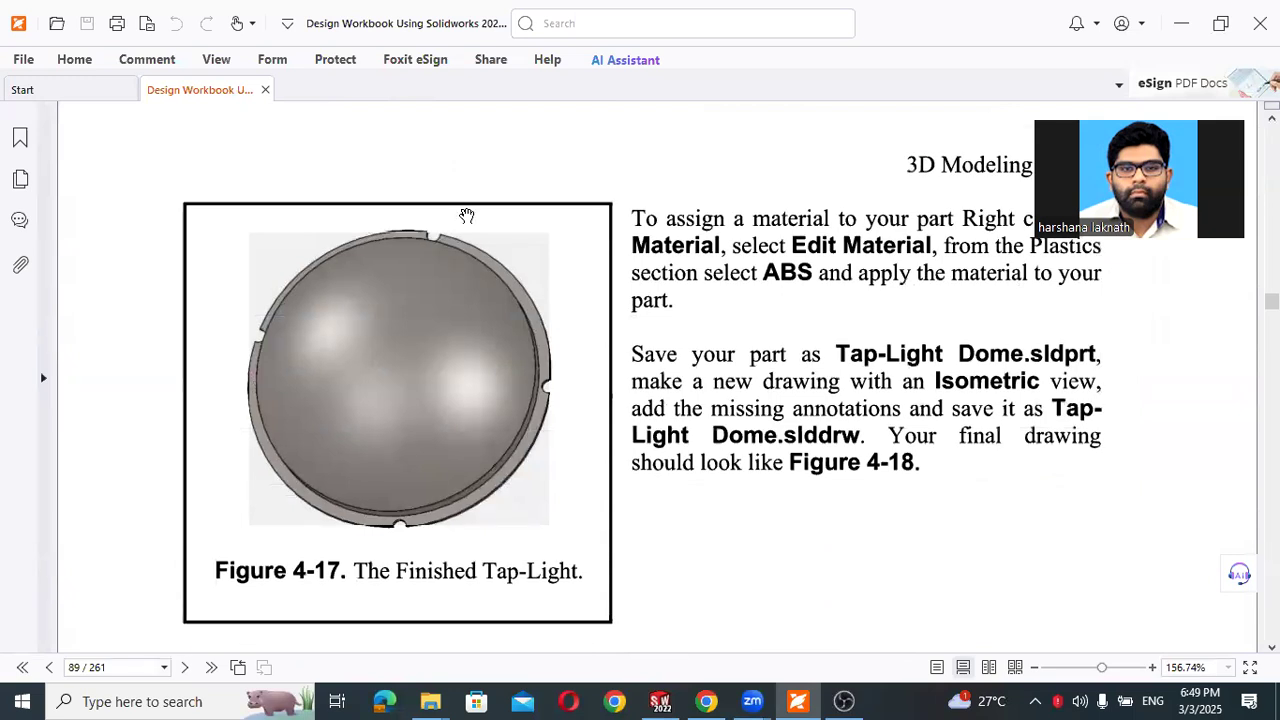
{"action": "left_click", "coordinate": [1181, 23]}
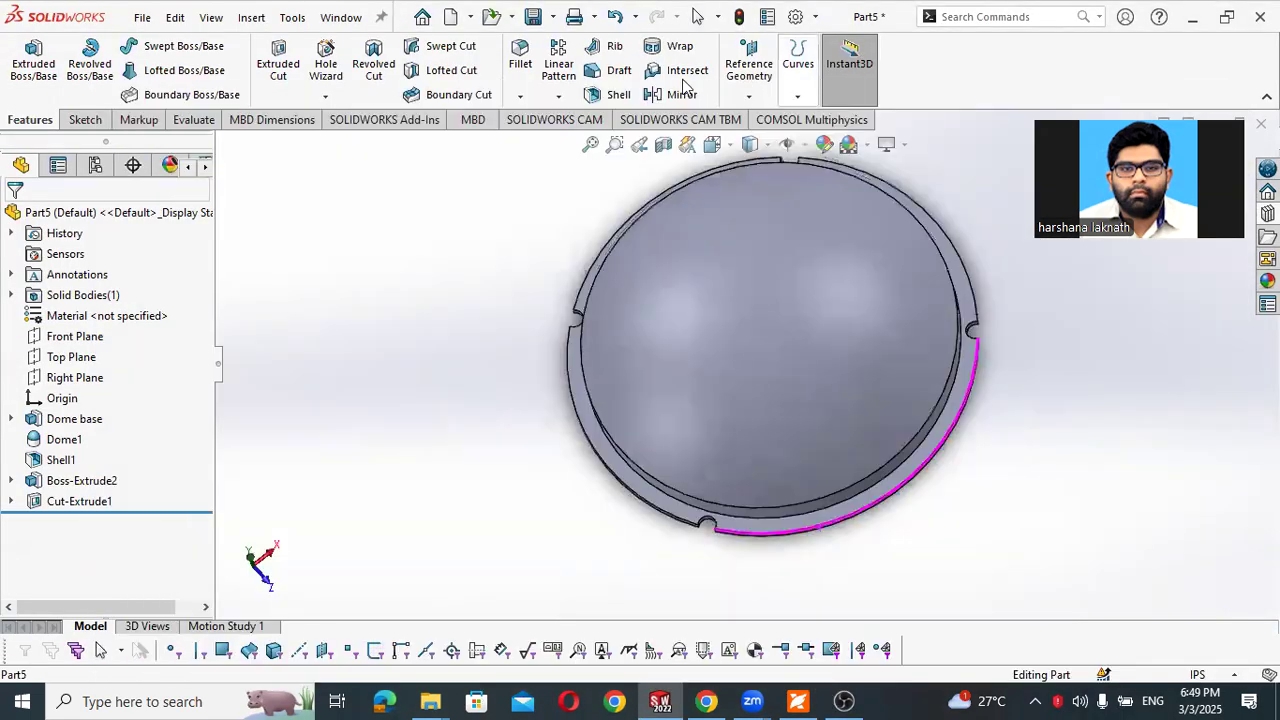
{"action": "left_click", "coordinate": [55, 318]}
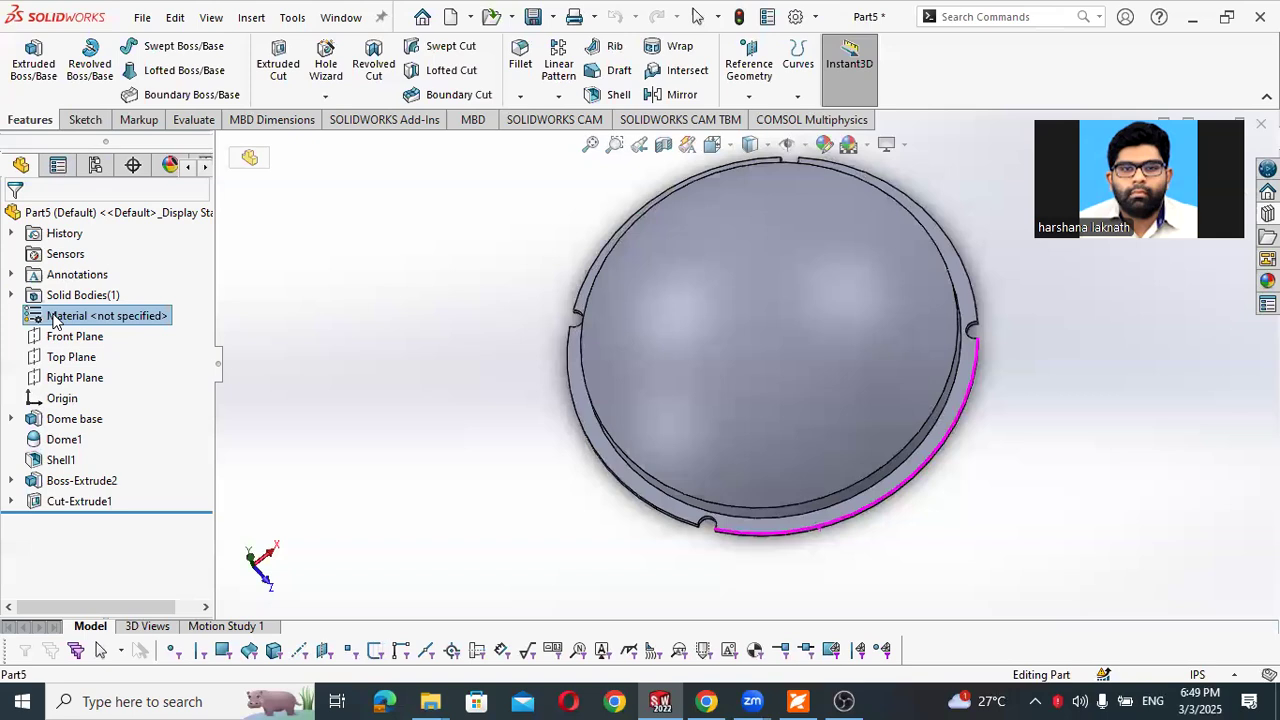
{"action": "right_click", "coordinate": [55, 318]}
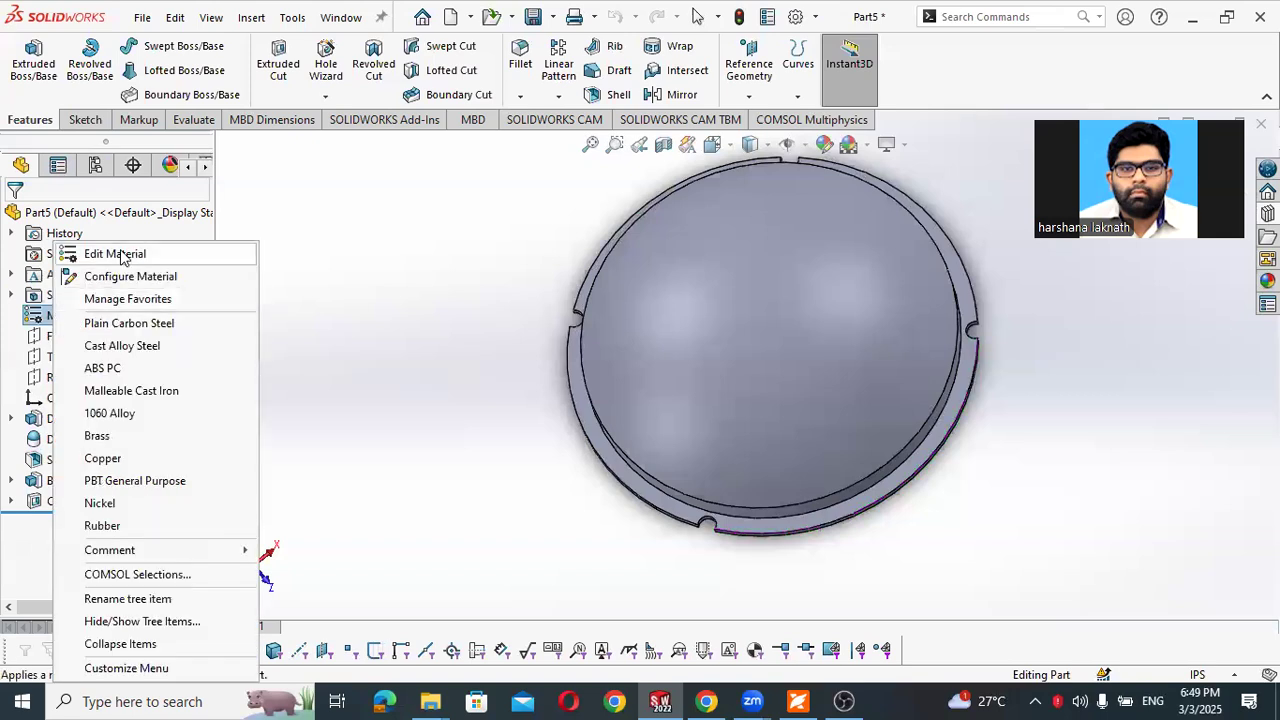
{"action": "left_click", "coordinate": [118, 255]}
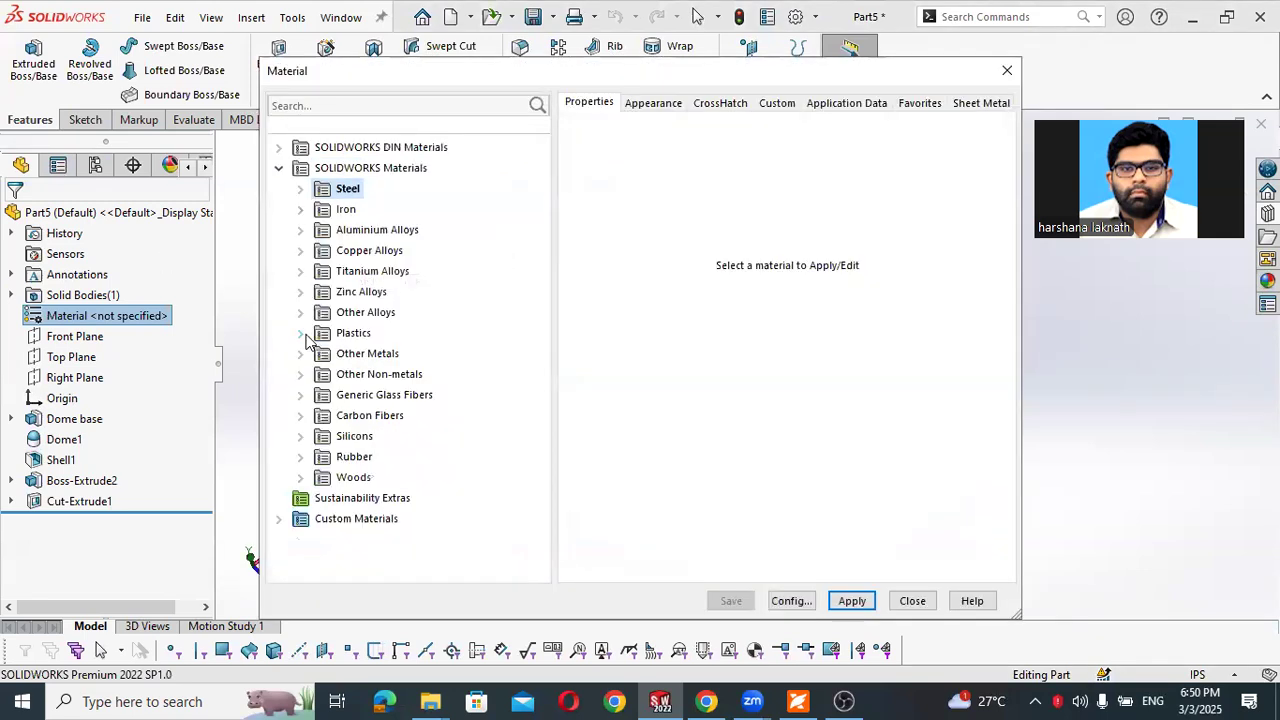
{"action": "left_click", "coordinate": [301, 334]}
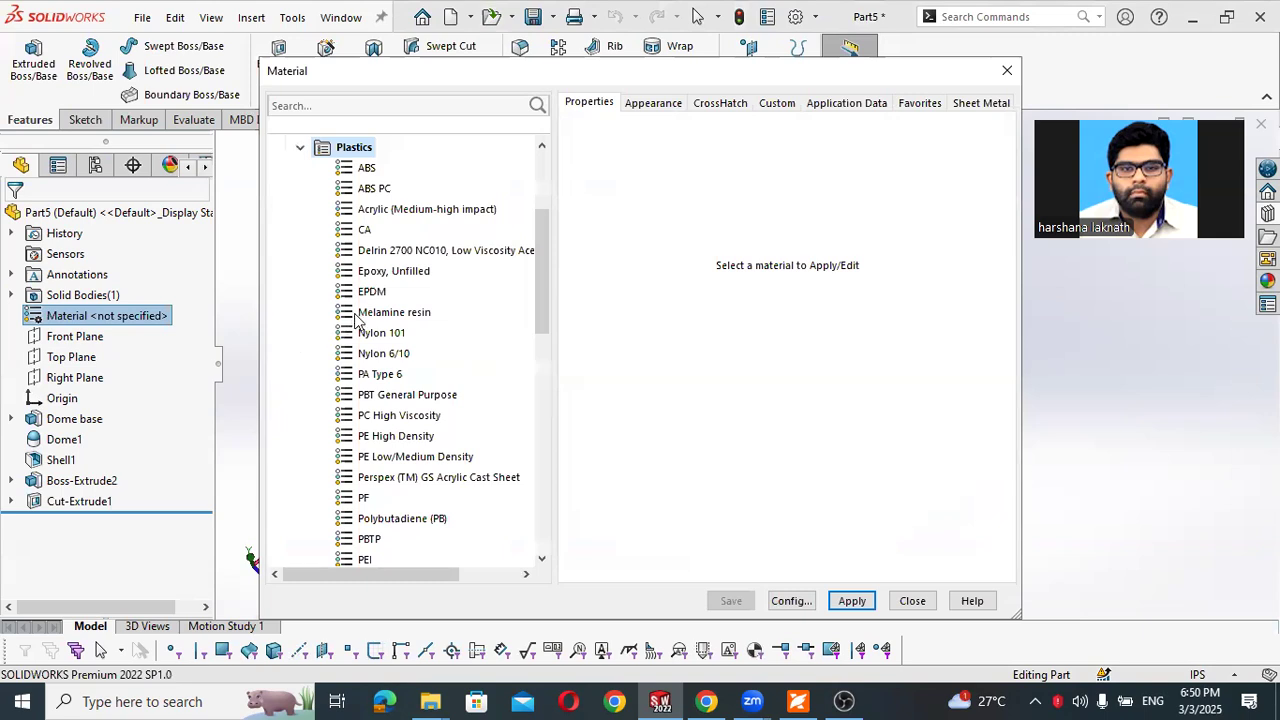
{"action": "left_click", "coordinate": [368, 168]}
{"action": "left_click", "coordinate": [850, 601]}
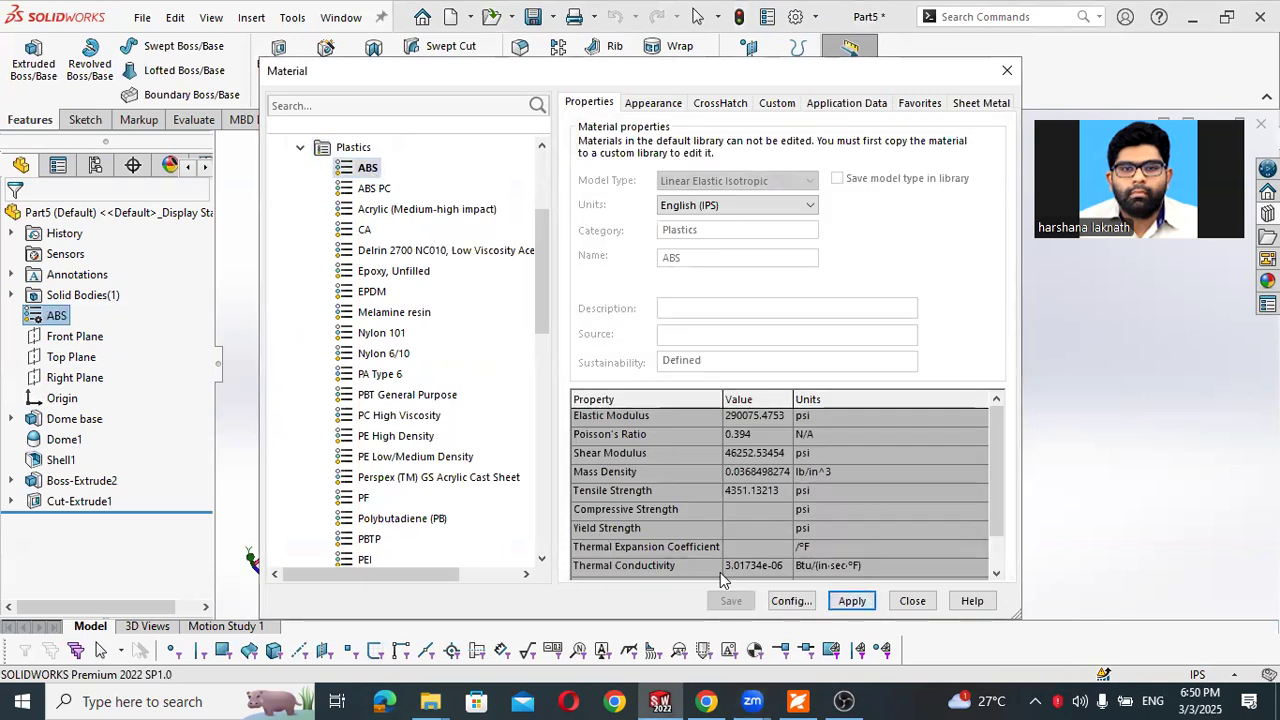
{"action": "left_click", "coordinate": [912, 601]}
{"action": "middle_click_drag", "start_coordinate": [684, 461], "coordinate": [551, 315]}
{"action": "scroll", "coordinate": [744, 294], "scroll_direction": "down", "scroll_amount": 2}
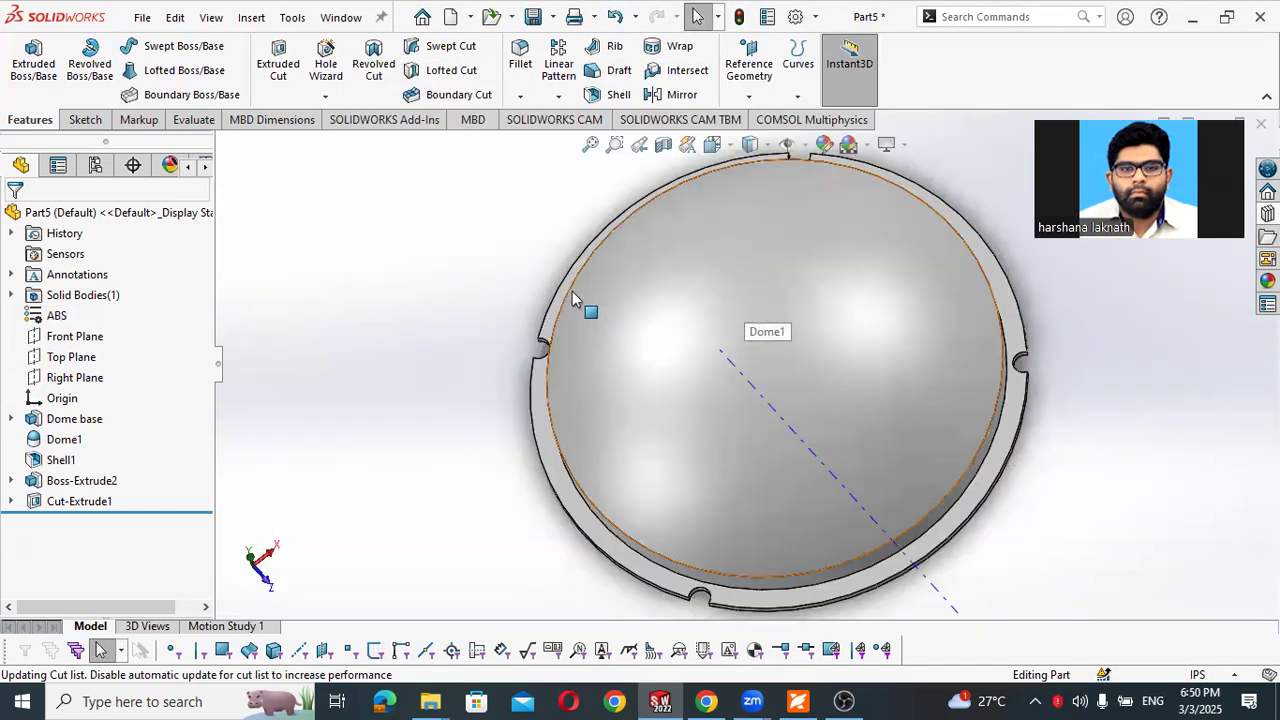
{"action": "scroll", "coordinate": [572, 291], "scroll_direction": "up", "scroll_amount": 1}
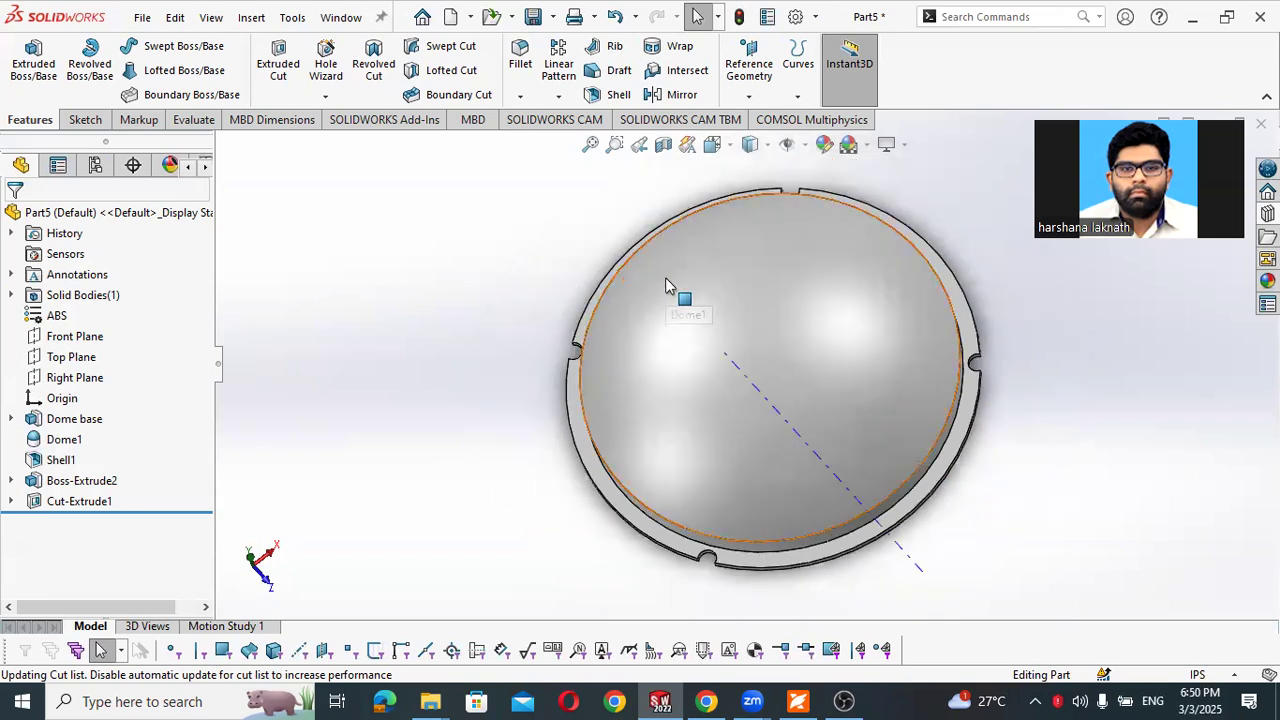